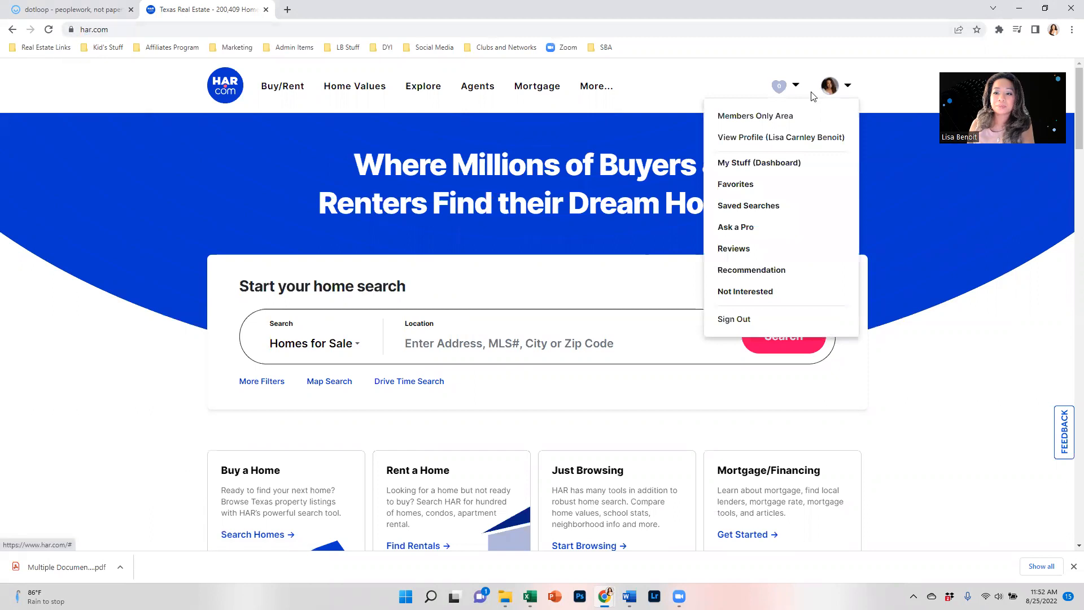
Step: Enter HAR.com's Members Only Area and launch Matrix MLS in a new tab
{"action": "left_click", "coordinate": [775, 115]}
{"action": "left_click", "coordinate": [616, 259]}
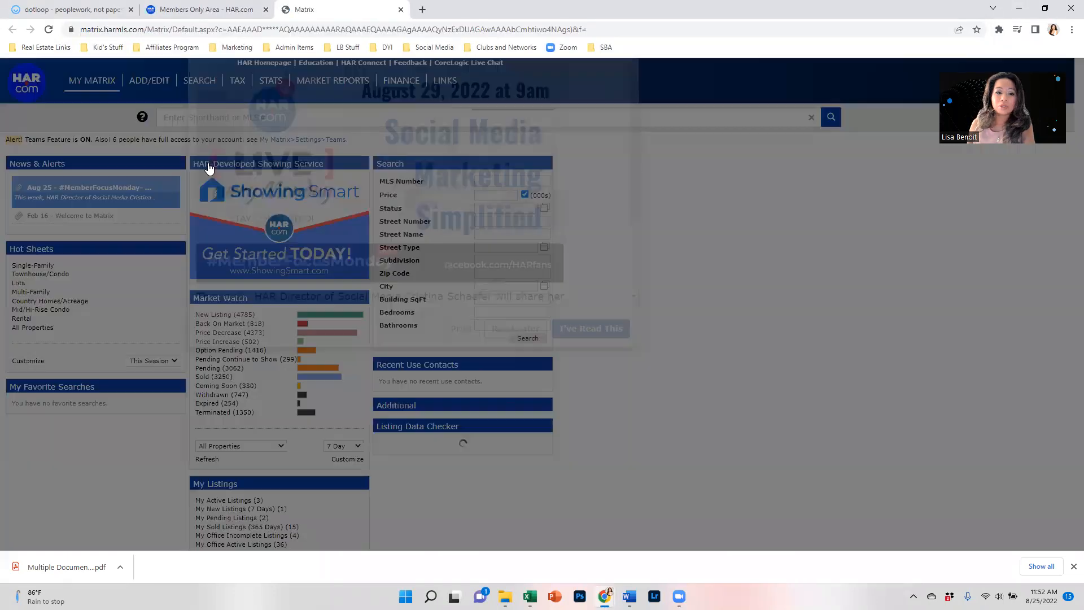
Step: Dismiss the announcement and start a new Single-Family listing from Matrix Add/Edit
{"action": "left_click", "coordinate": [538, 405]}
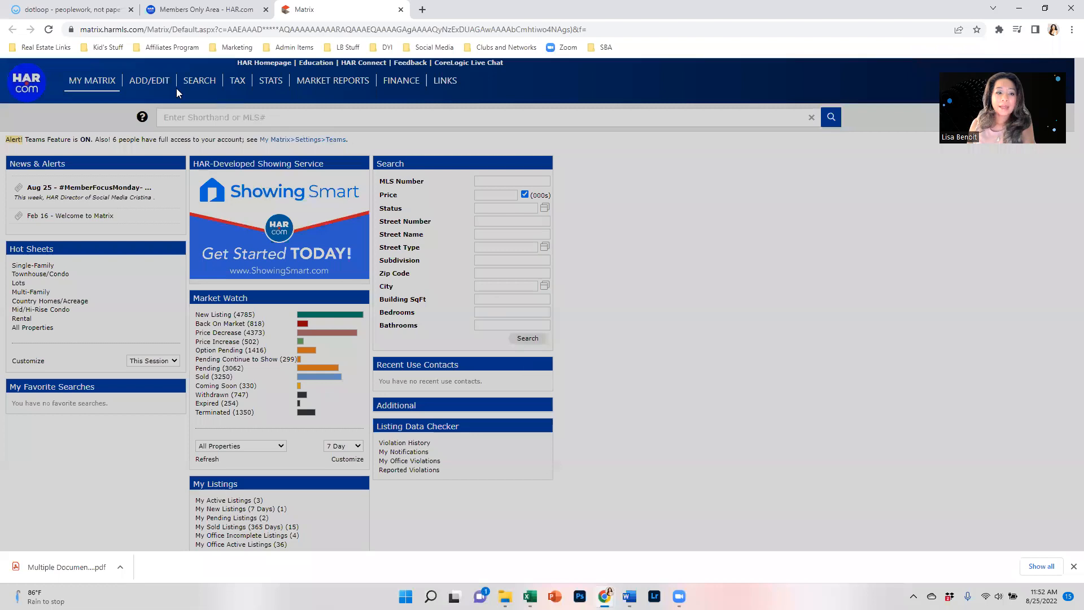
{"action": "mouse_move", "coordinate": [145, 85]}
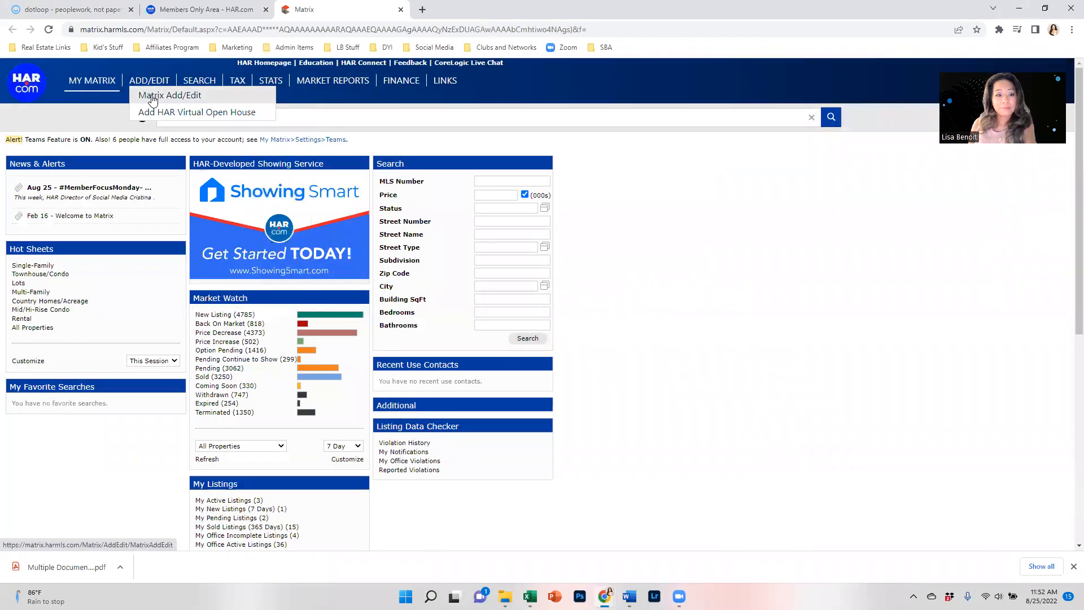
{"action": "left_click", "coordinate": [151, 95]}
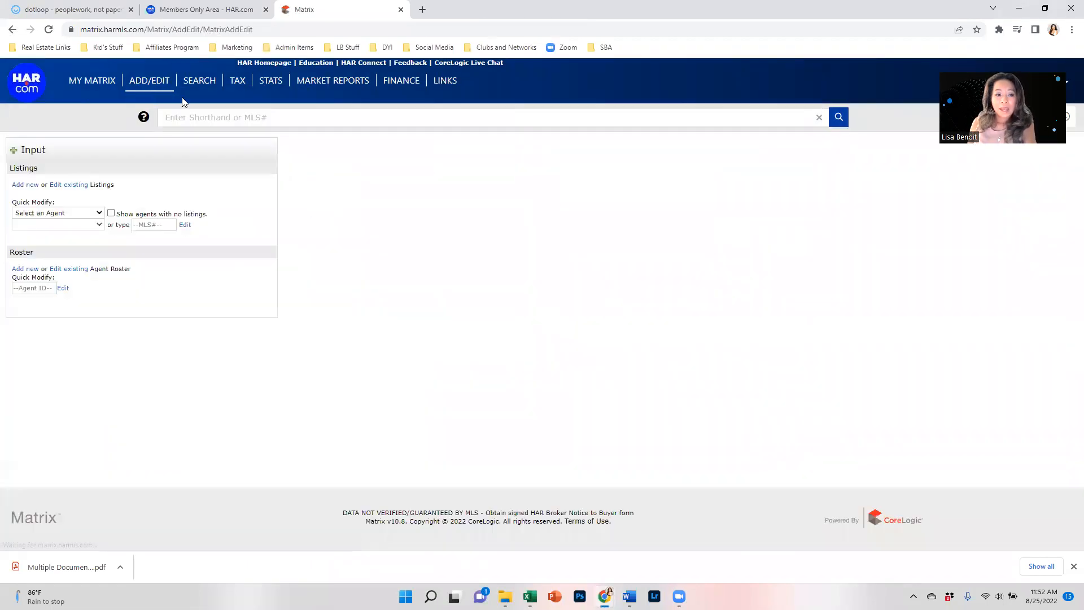
{"action": "left_click", "coordinate": [28, 186]}
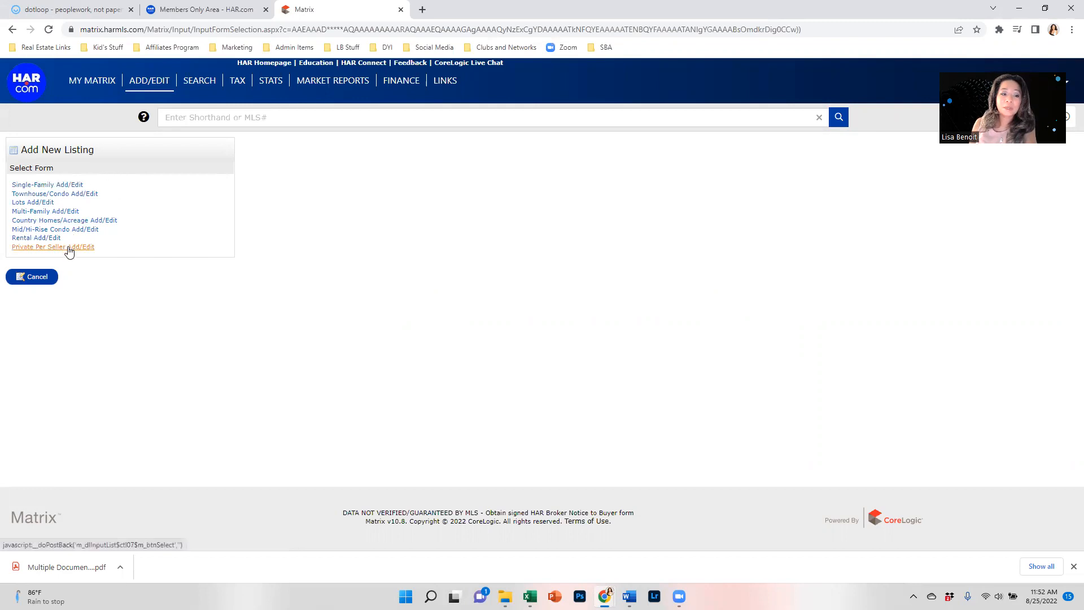
{"action": "left_click", "coordinate": [66, 187]}
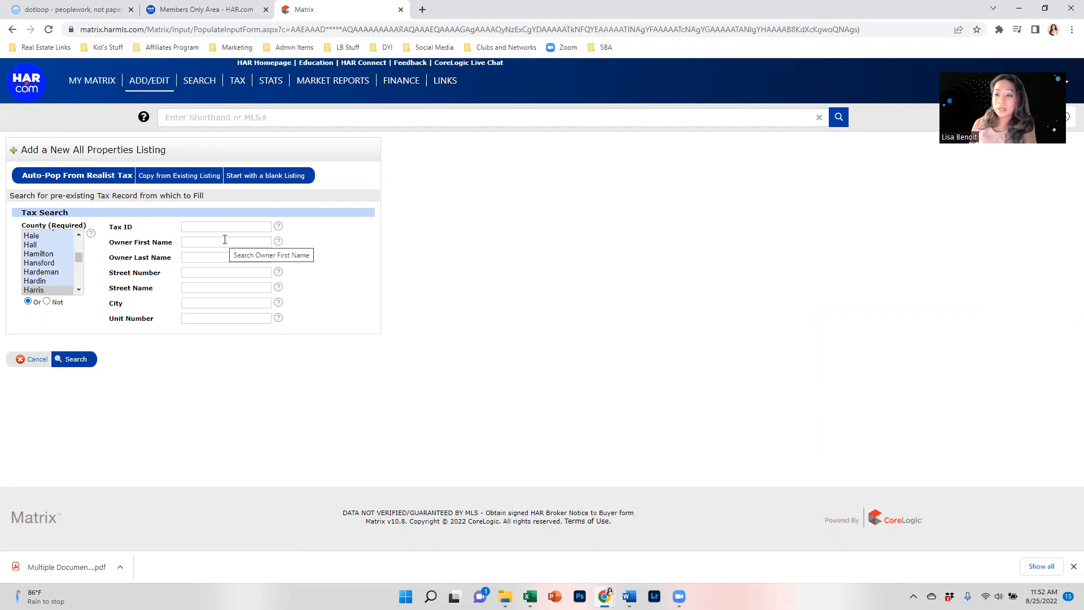
{"action": "left_click", "coordinate": [230, 269]}
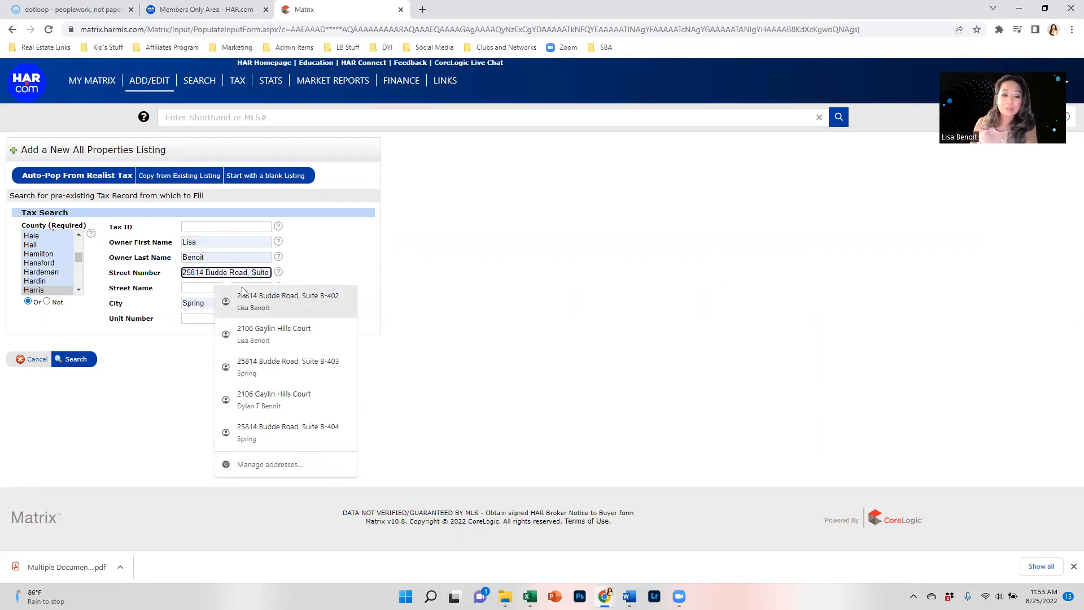
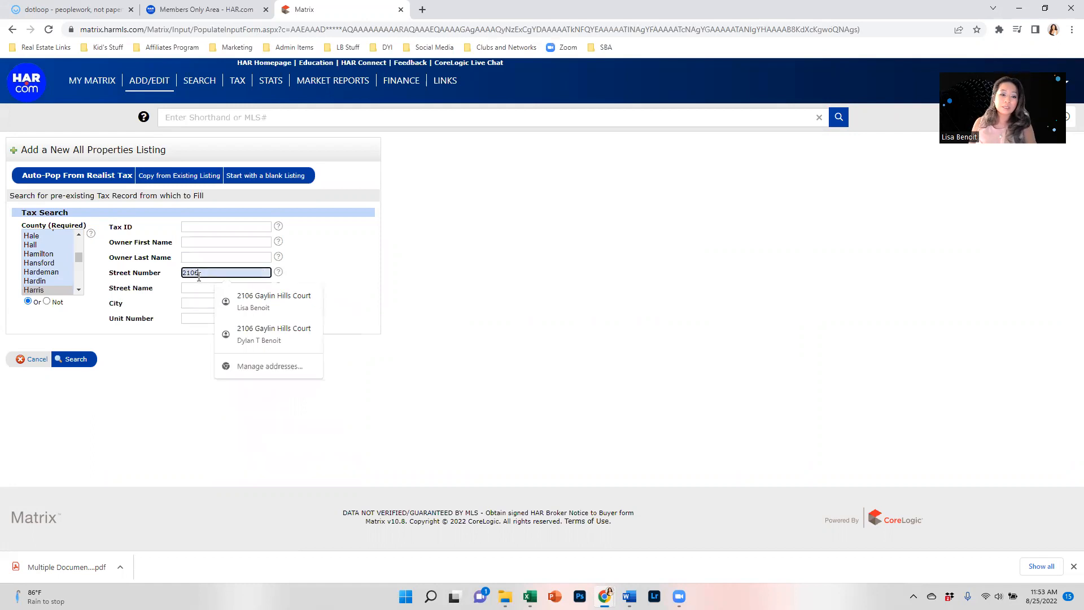
{"action": "key", "text": "Tab"}
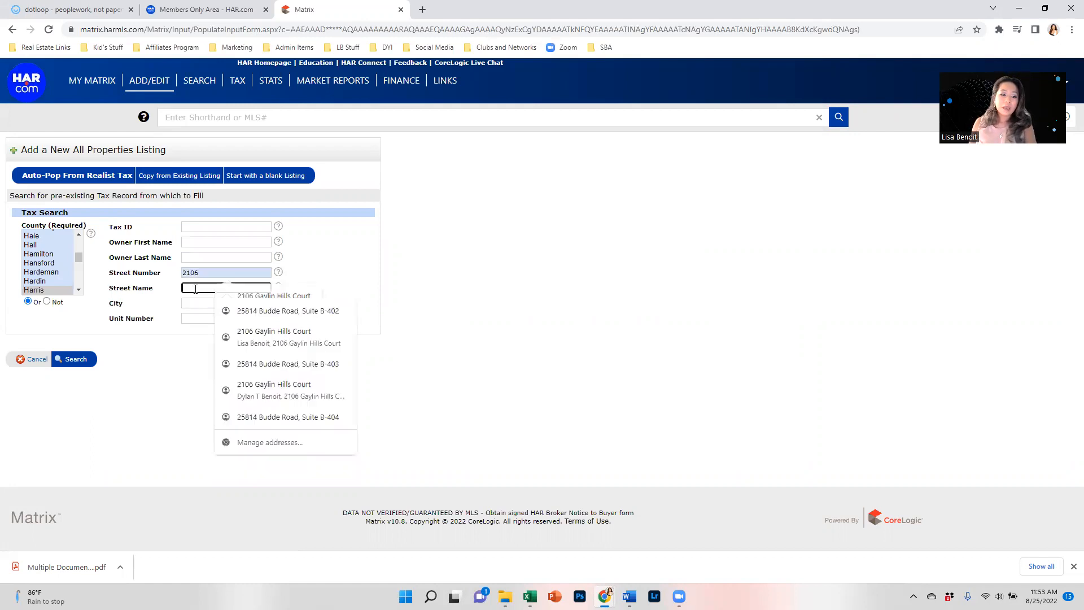
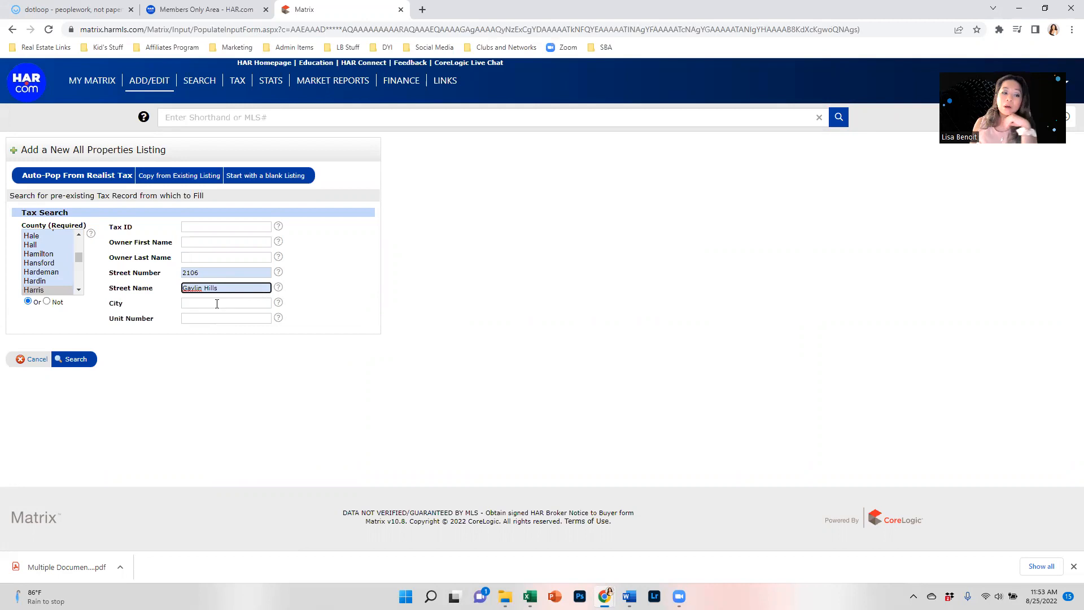
{"action": "left_click", "coordinate": [363, 358]}
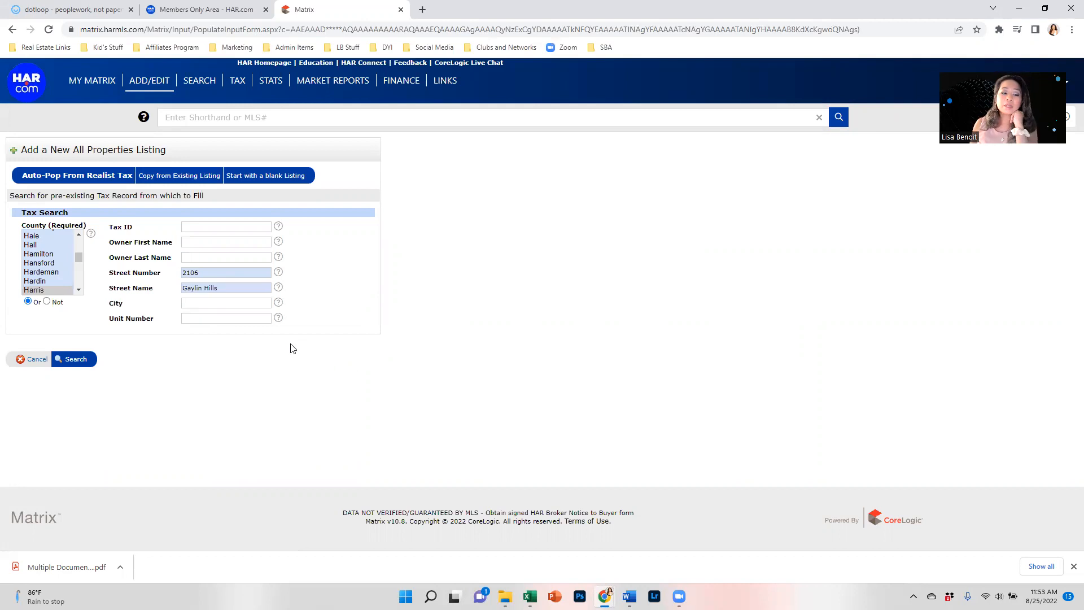
{"action": "left_click", "coordinate": [77, 364]}
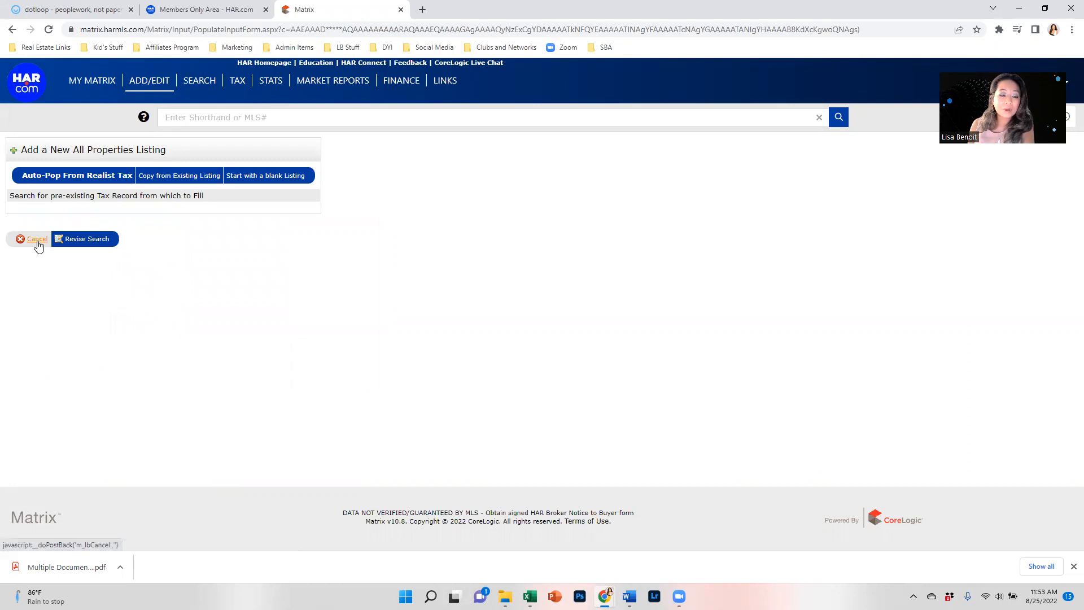
Step: Add Montgomery as the county and rerun the tax record search
{"action": "left_click", "coordinate": [97, 243]}
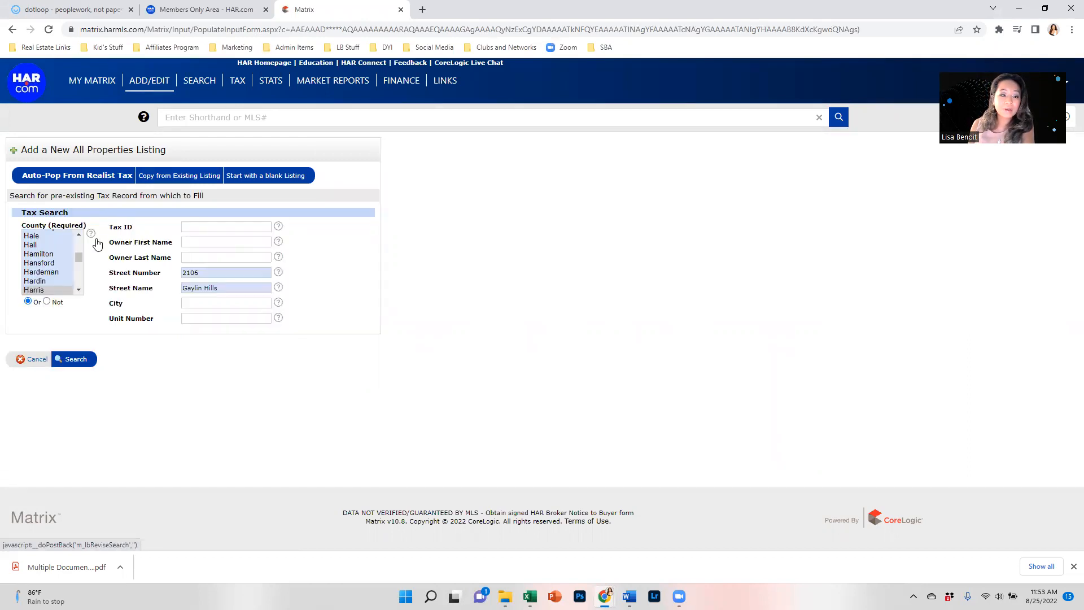
{"action": "left_click", "coordinate": [47, 280]}
{"action": "scroll", "coordinate": [47, 280], "scroll_direction": "down", "scroll_amount": 6}
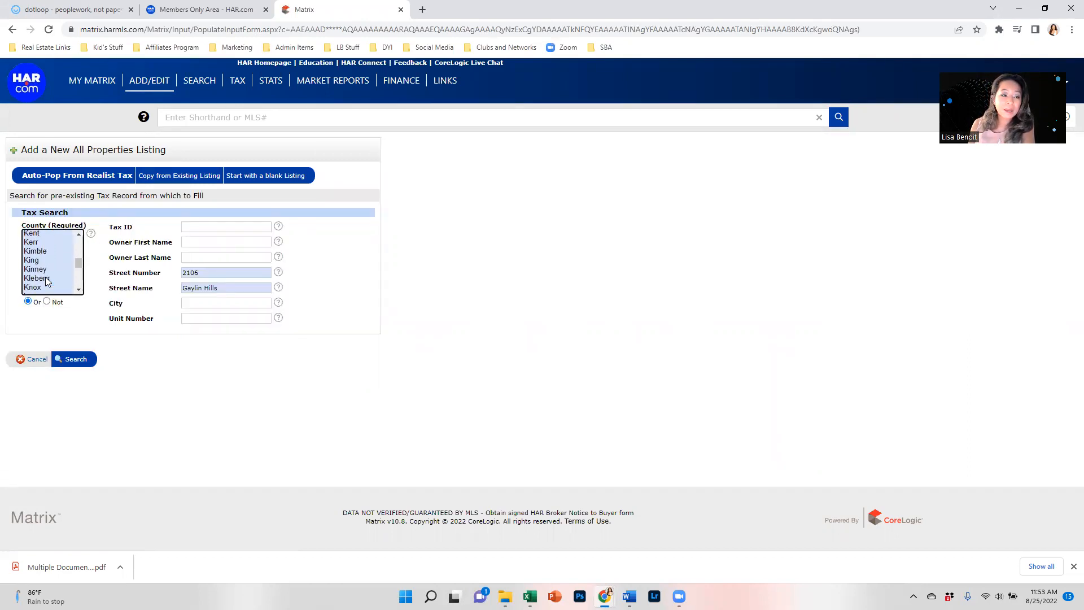
{"action": "scroll", "coordinate": [47, 281], "scroll_direction": "down", "scroll_amount": 10}
{"action": "left_click", "coordinate": [61, 237]}
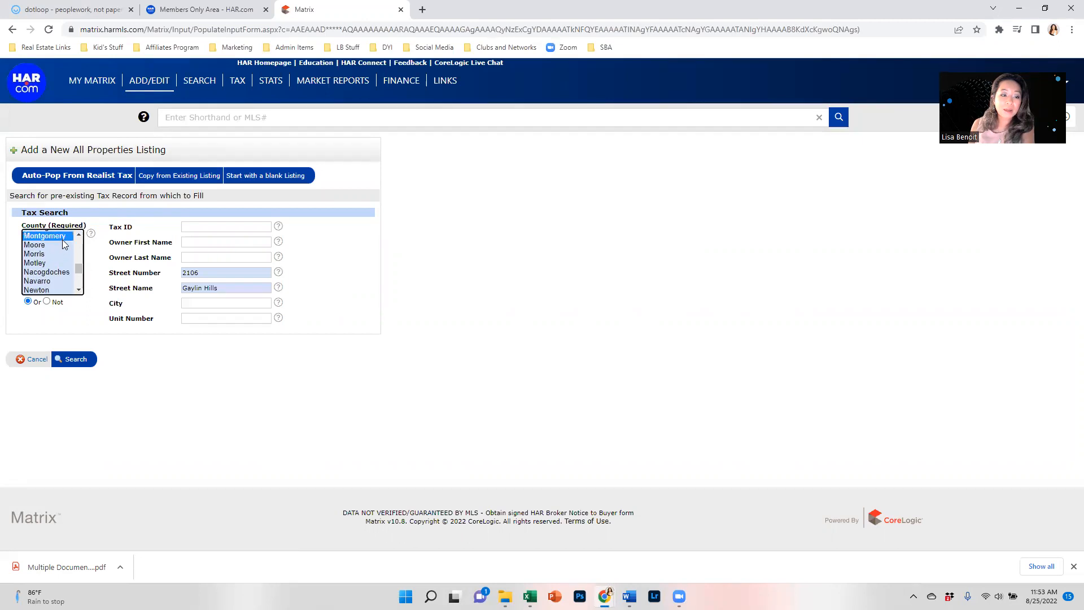
{"action": "left_click", "coordinate": [76, 360]}
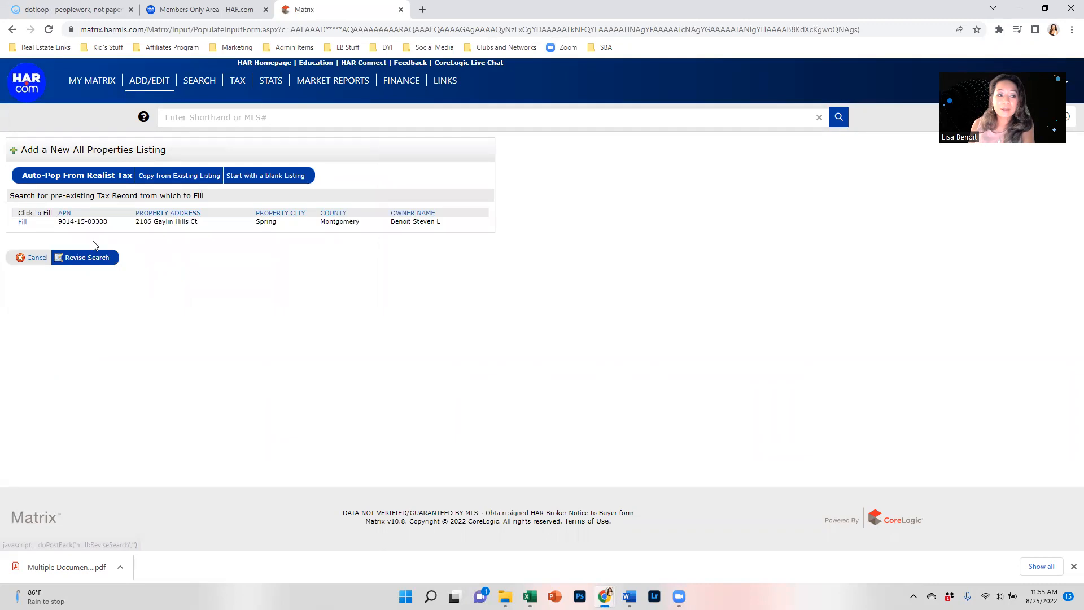
Step: Trim the street name and rerun the search until one Montgomery County record matches
{"action": "left_click", "coordinate": [82, 260]}
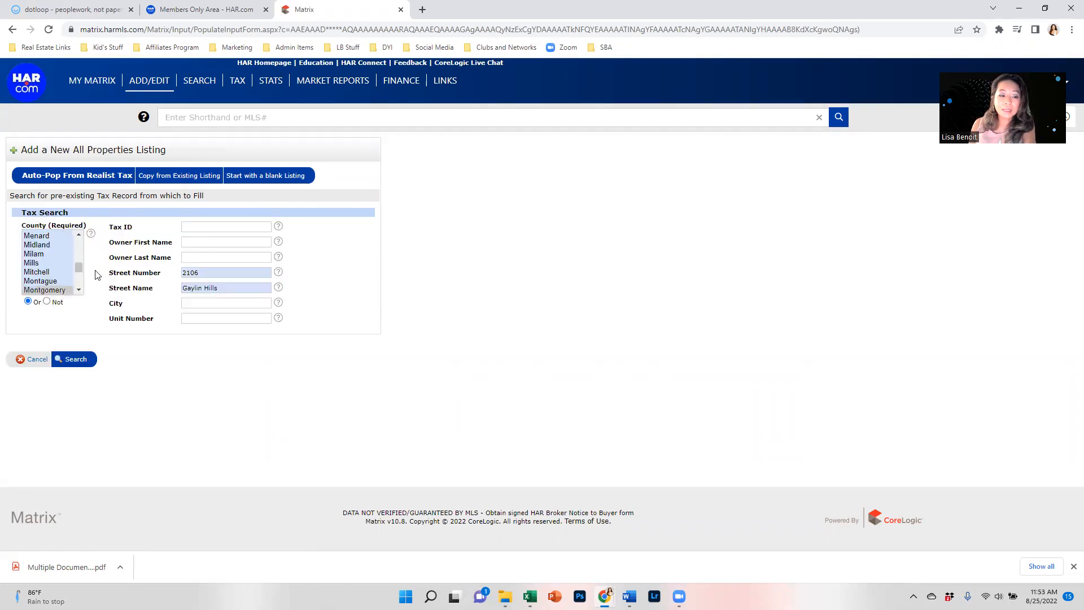
{"action": "left_click", "coordinate": [230, 292]}
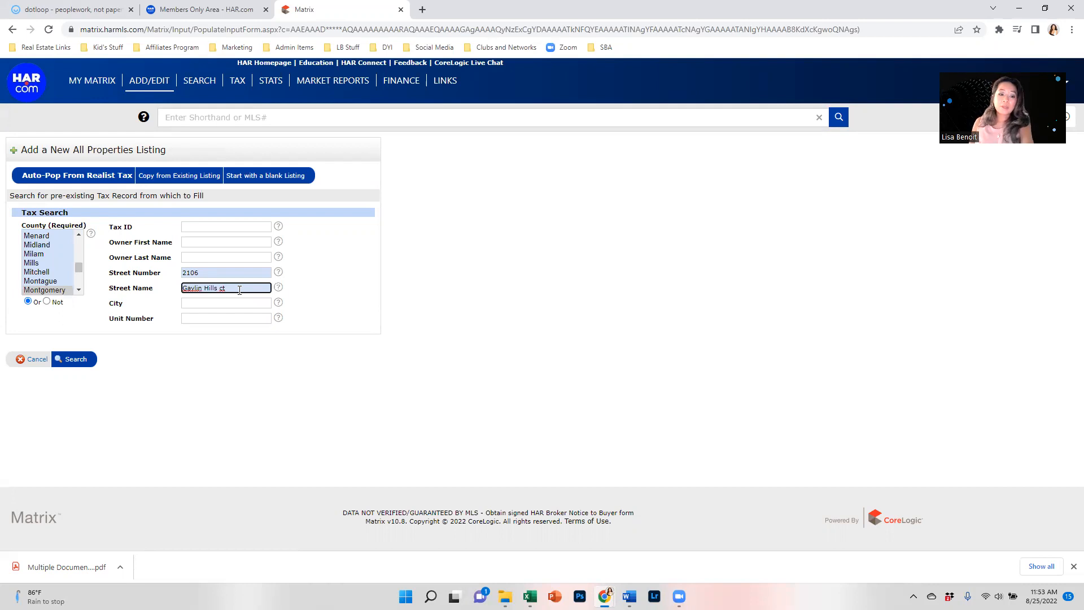
{"action": "left_click", "coordinate": [77, 361]}
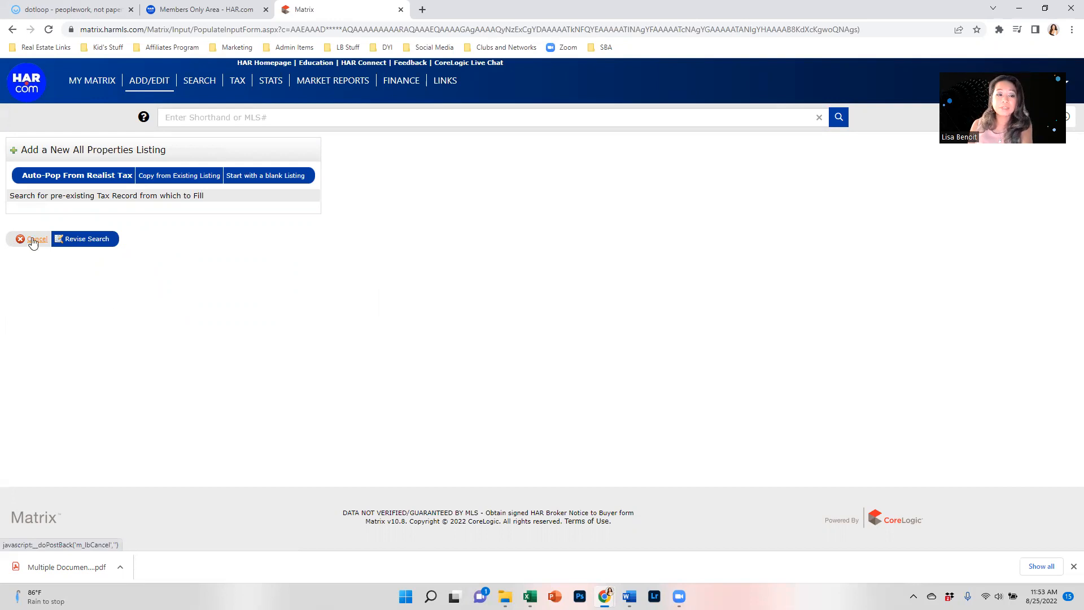
{"action": "left_click", "coordinate": [101, 247]}
{"action": "left_click", "coordinate": [237, 288]}
{"action": "key", "text": "BackSpace"}
{"action": "key", "text": "BackSpace"}
{"action": "left_click", "coordinate": [413, 249]}
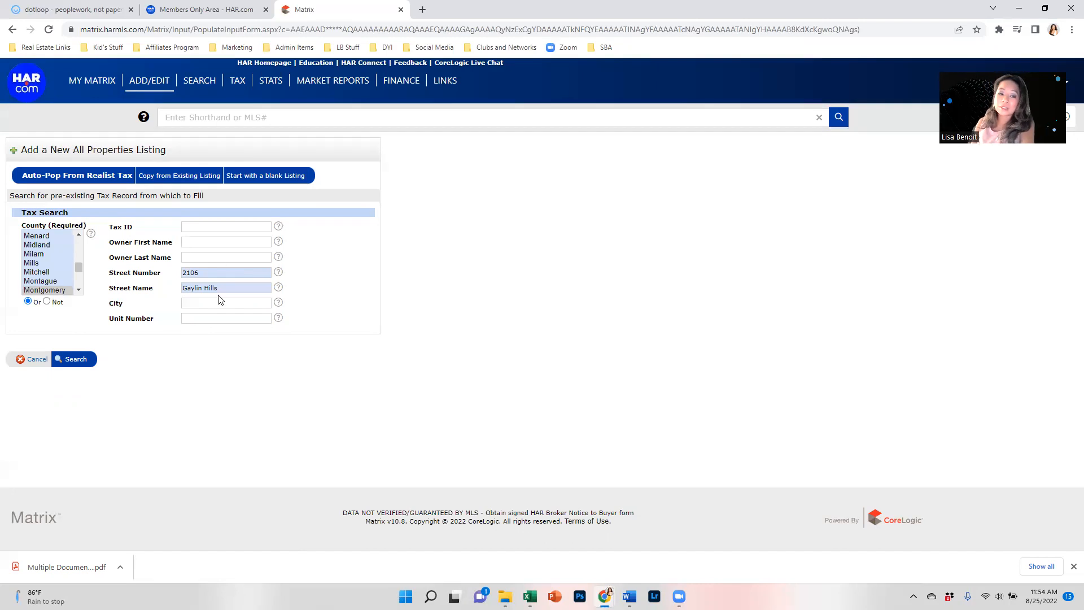
{"action": "left_click", "coordinate": [77, 365]}
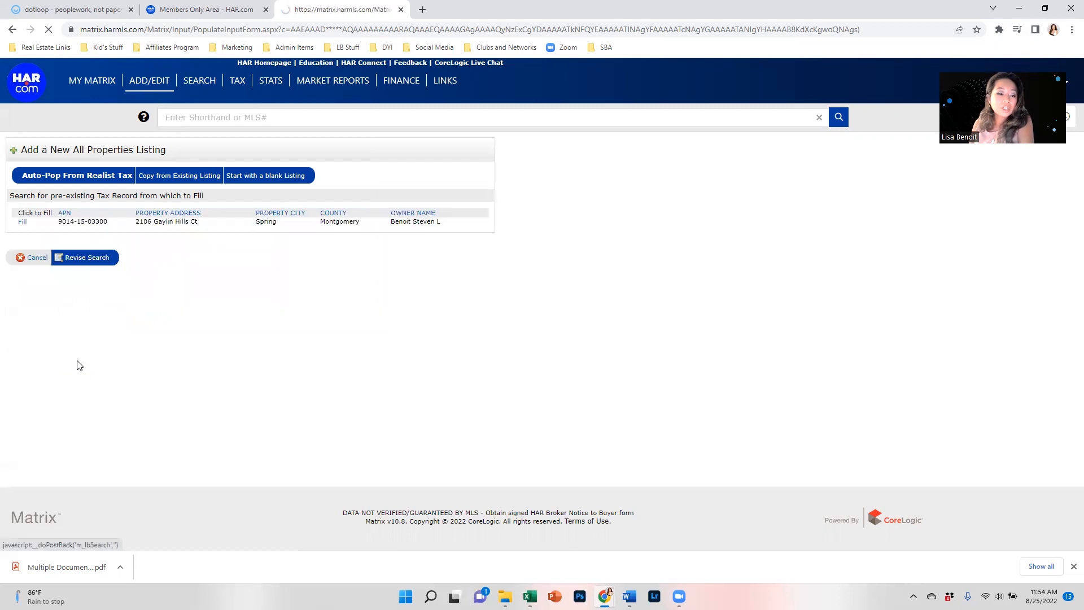
{"action": "left_click", "coordinate": [23, 223]}
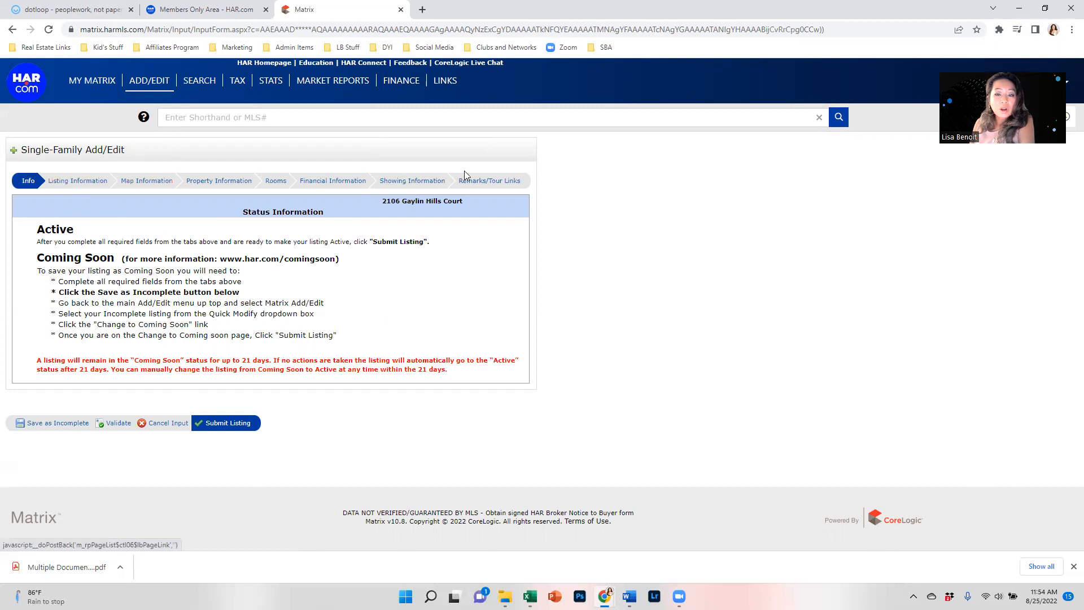
{"action": "left_click", "coordinate": [234, 424]}
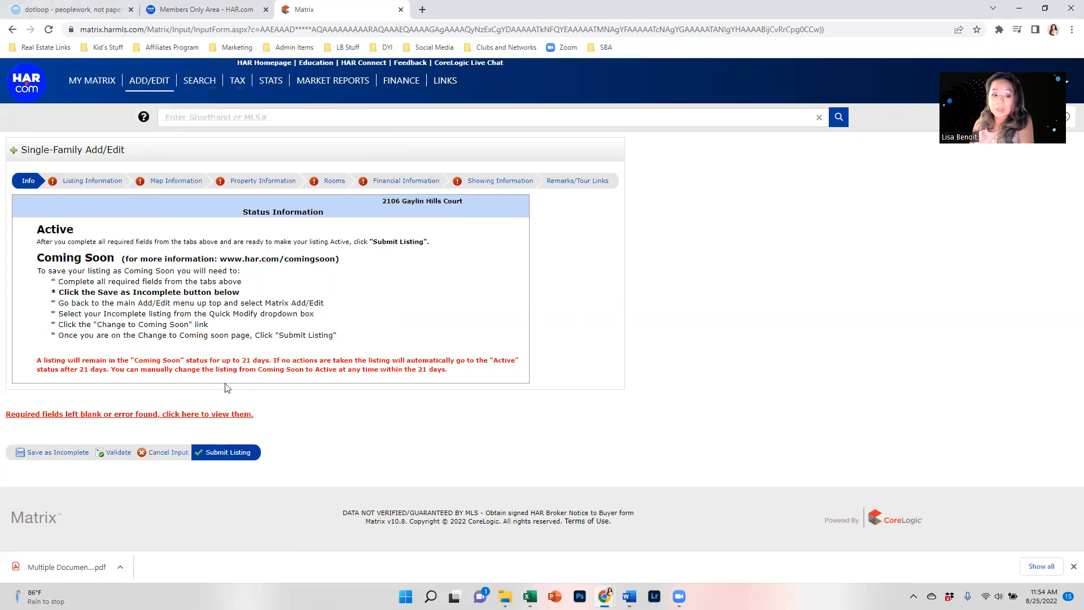
{"action": "left_click", "coordinate": [90, 9]}
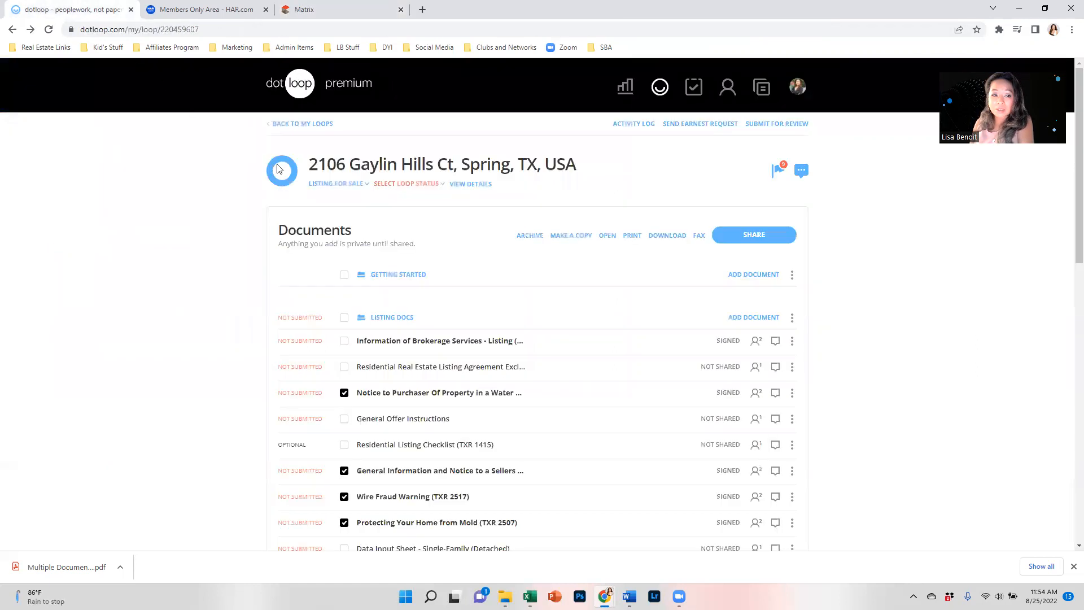
Step: Read through dotloop's Data Input Sheet - Single-Family (Detached), then return to the Matrix listing
{"action": "scroll", "coordinate": [414, 309], "scroll_direction": "down", "scroll_amount": 2}
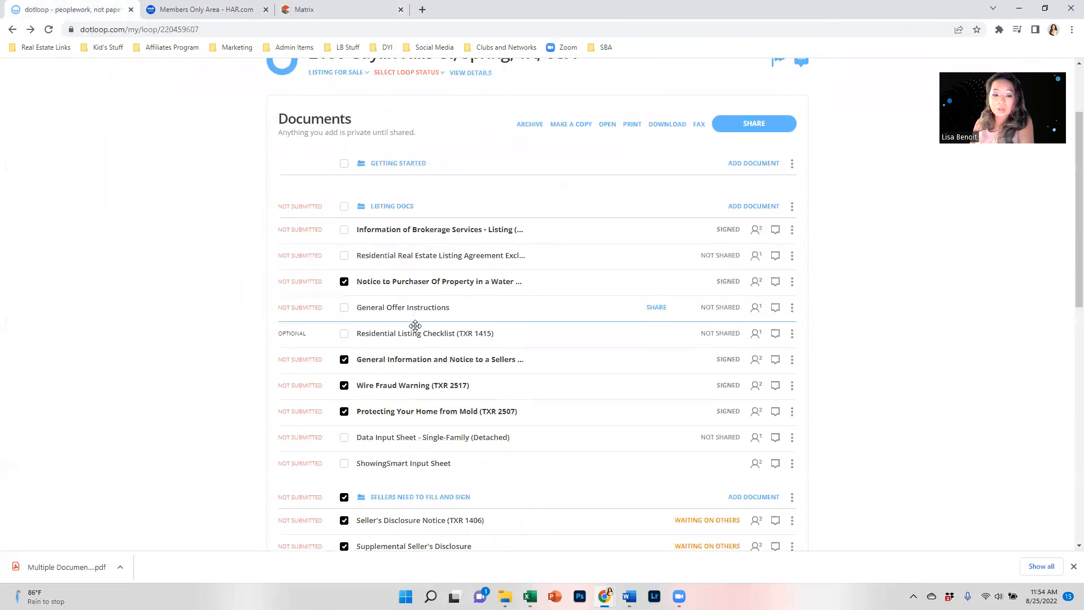
{"action": "left_click", "coordinate": [414, 439]}
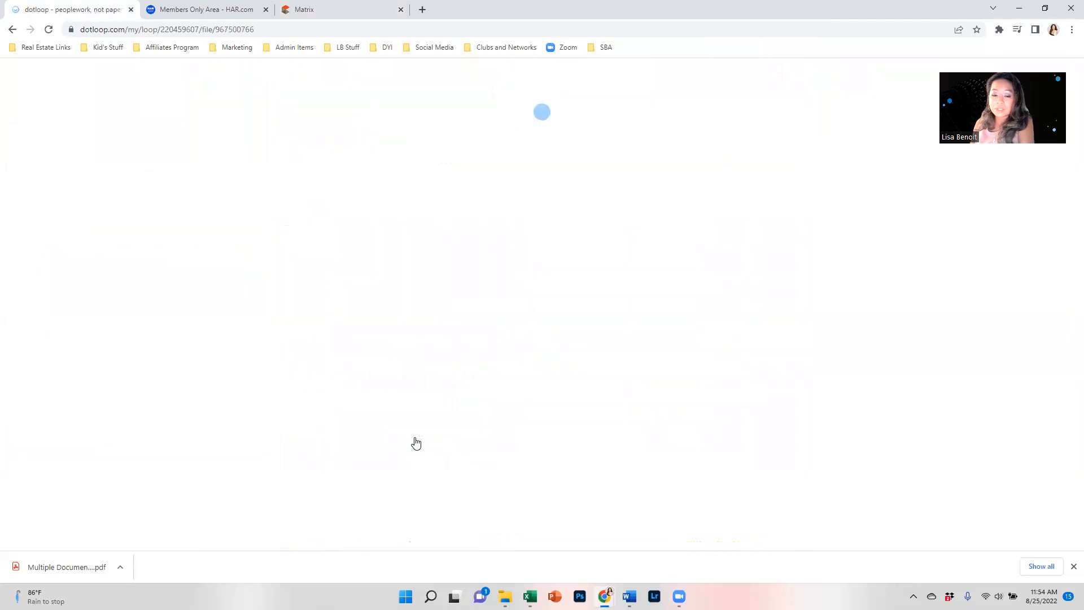
{"action": "scroll", "coordinate": [437, 380], "scroll_direction": "down", "scroll_amount": 4}
{"action": "scroll", "coordinate": [436, 378], "scroll_direction": "down", "scroll_amount": 10}
{"action": "scroll", "coordinate": [437, 381], "scroll_direction": "down", "scroll_amount": 20}
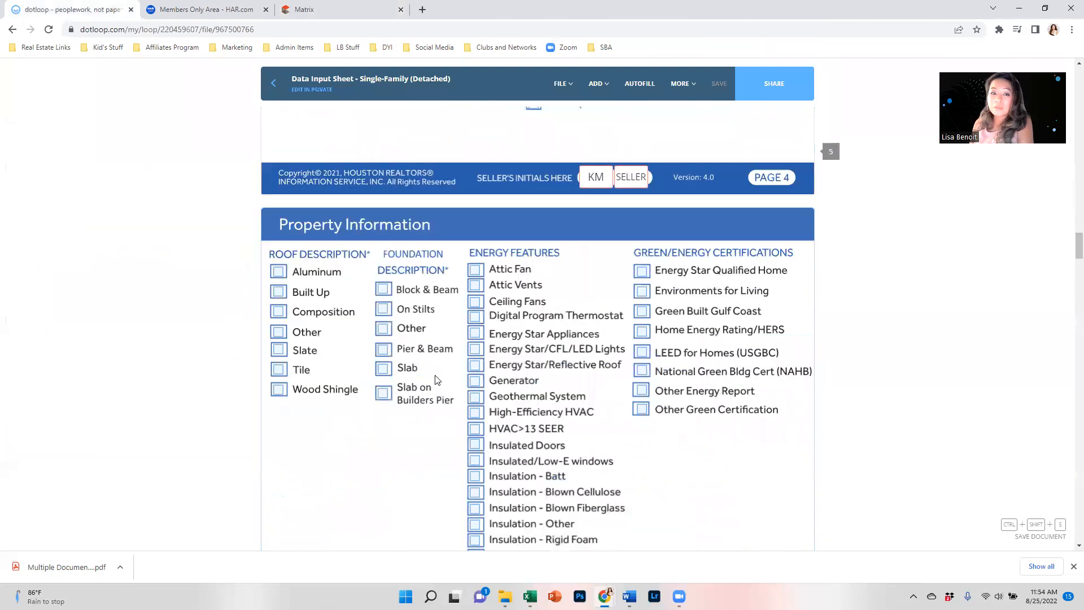
{"action": "scroll", "coordinate": [437, 386], "scroll_direction": "down", "scroll_amount": 15}
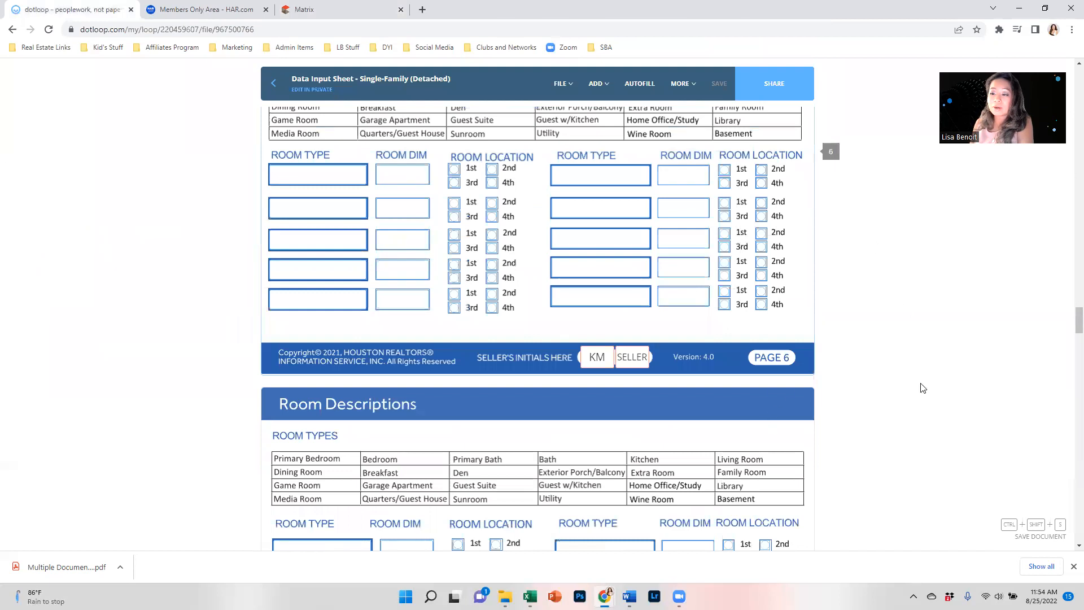
{"action": "left_click", "coordinate": [288, 8]}
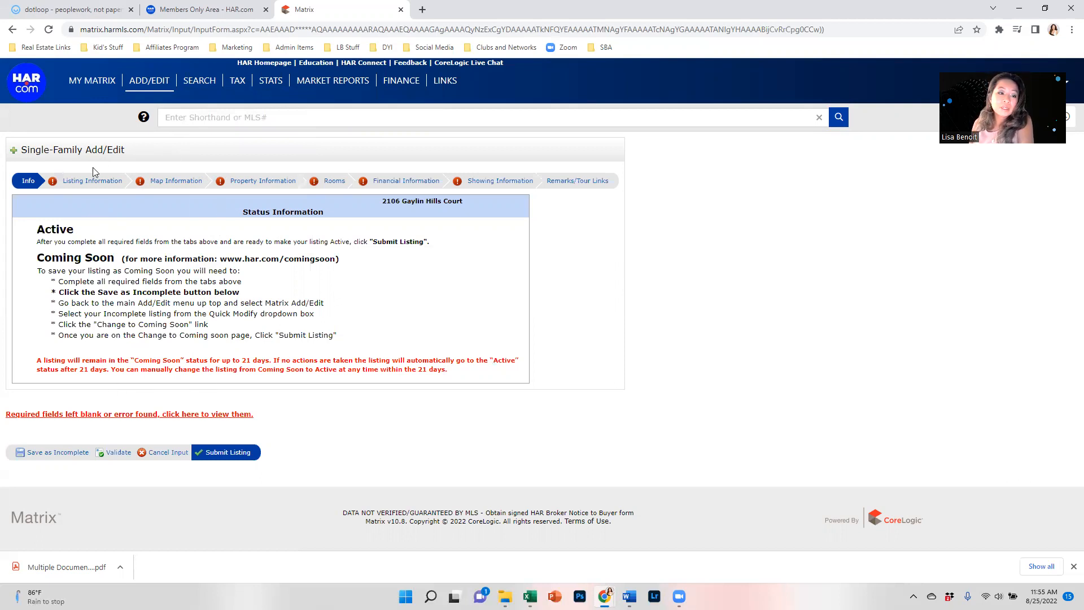
Step: Set list type Exclusive Right to Sell/Lease and list price 525000
{"action": "left_click", "coordinate": [86, 181]}
{"action": "left_click", "coordinate": [97, 226]}
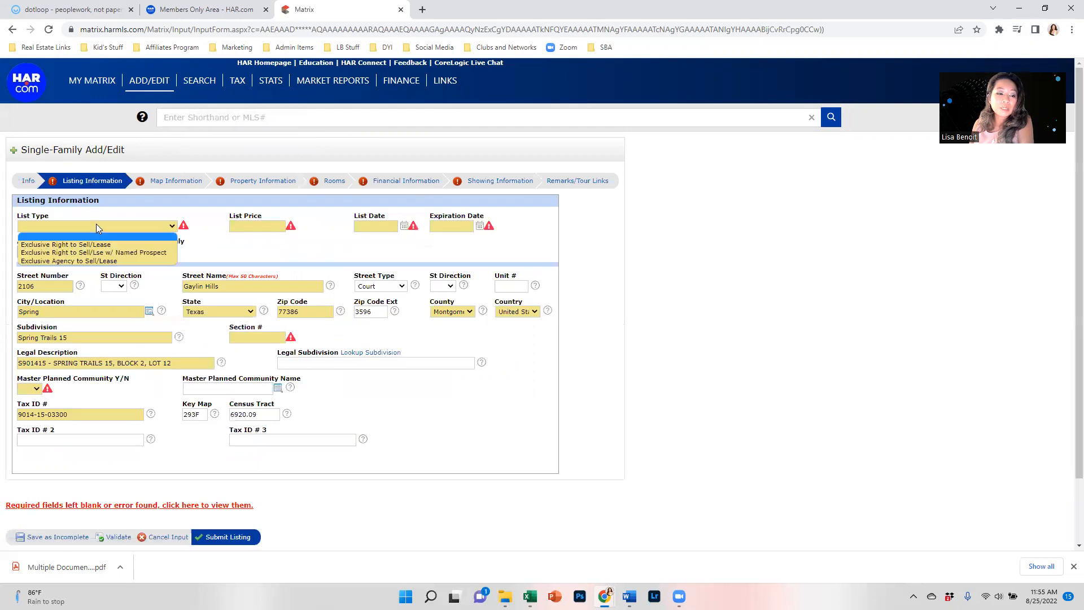
{"action": "left_click", "coordinate": [97, 246]}
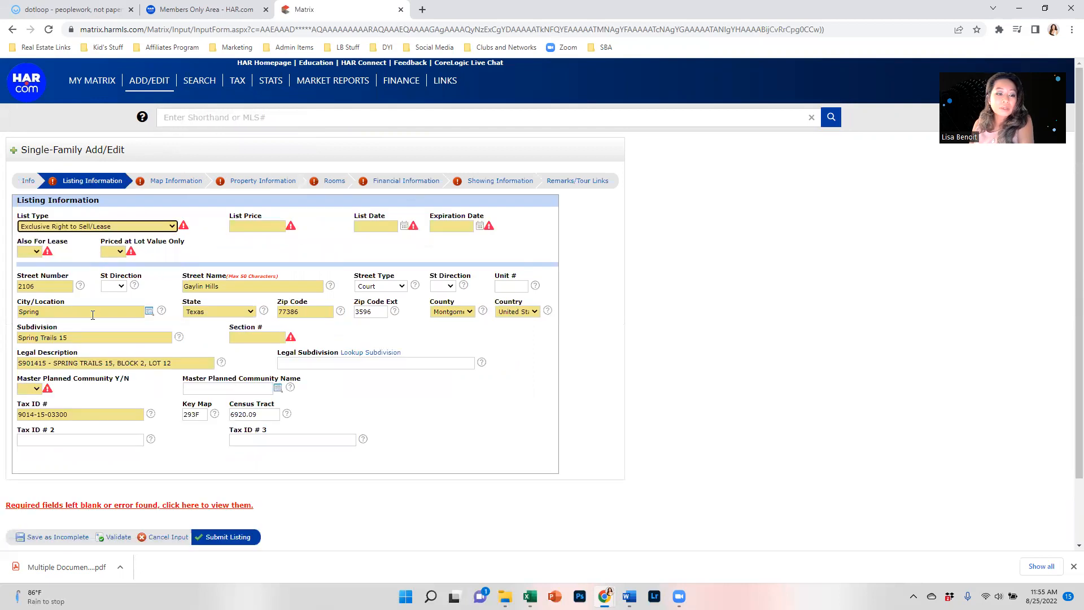
{"action": "left_click", "coordinate": [281, 224]}
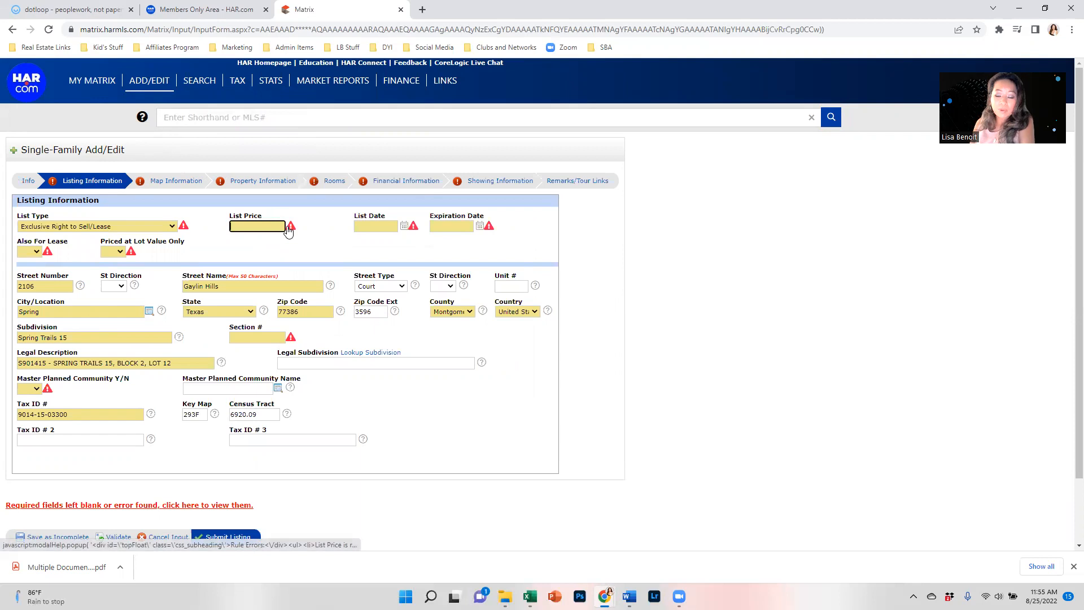
{"action": "type", "text": "525000.00"}
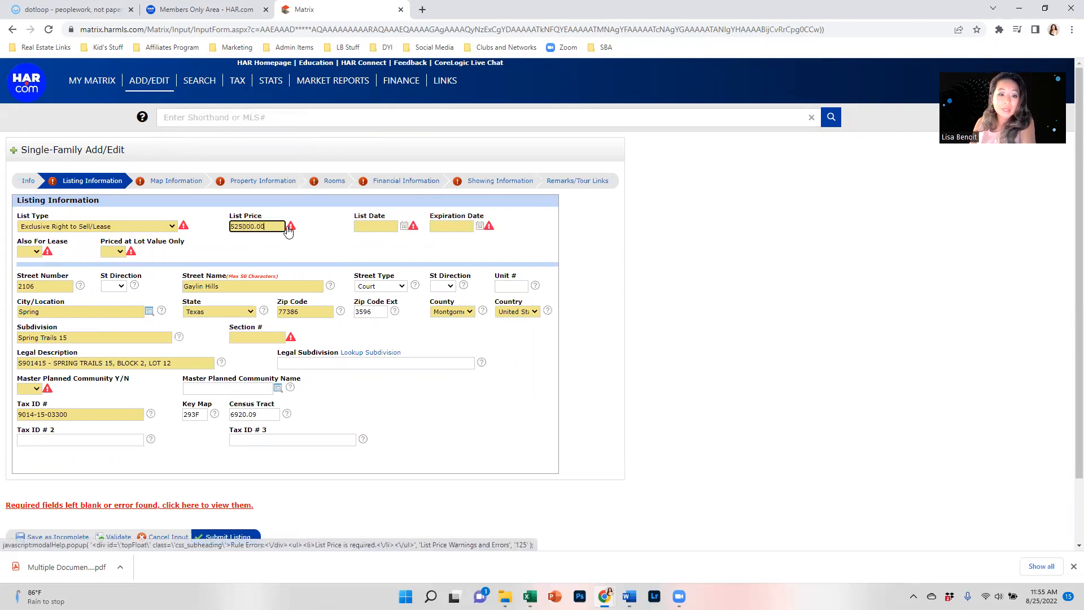
Step: Set the list date to 08/31/2022 and the expiration date to 12/31/2022
{"action": "left_click", "coordinate": [361, 227]}
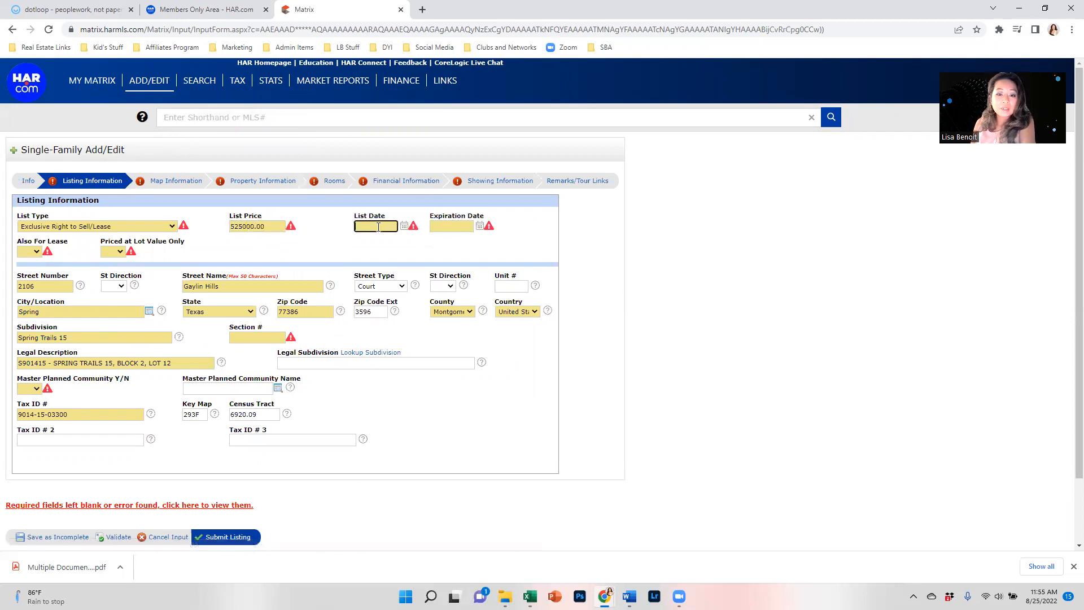
{"action": "left_click", "coordinate": [404, 226]}
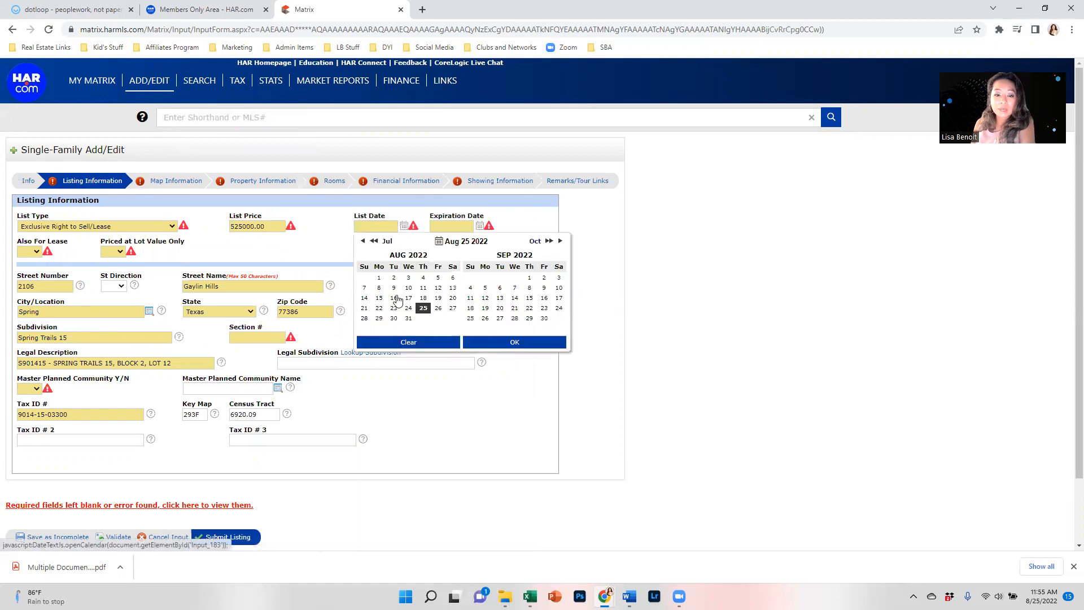
{"action": "left_click", "coordinate": [410, 320]}
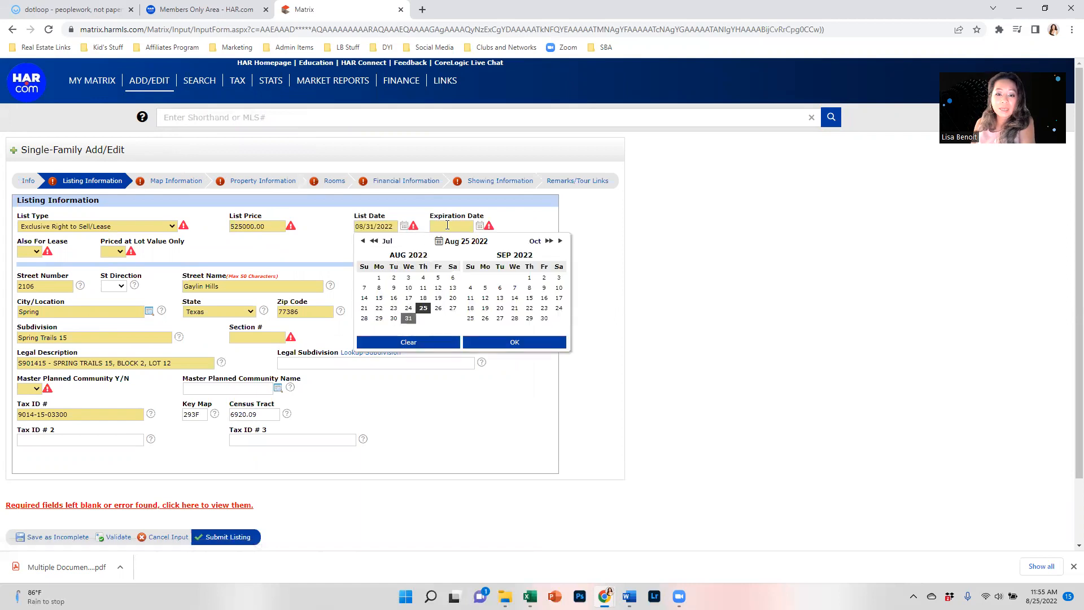
{"action": "left_click", "coordinate": [480, 226]}
{"action": "left_click", "coordinate": [636, 241]}
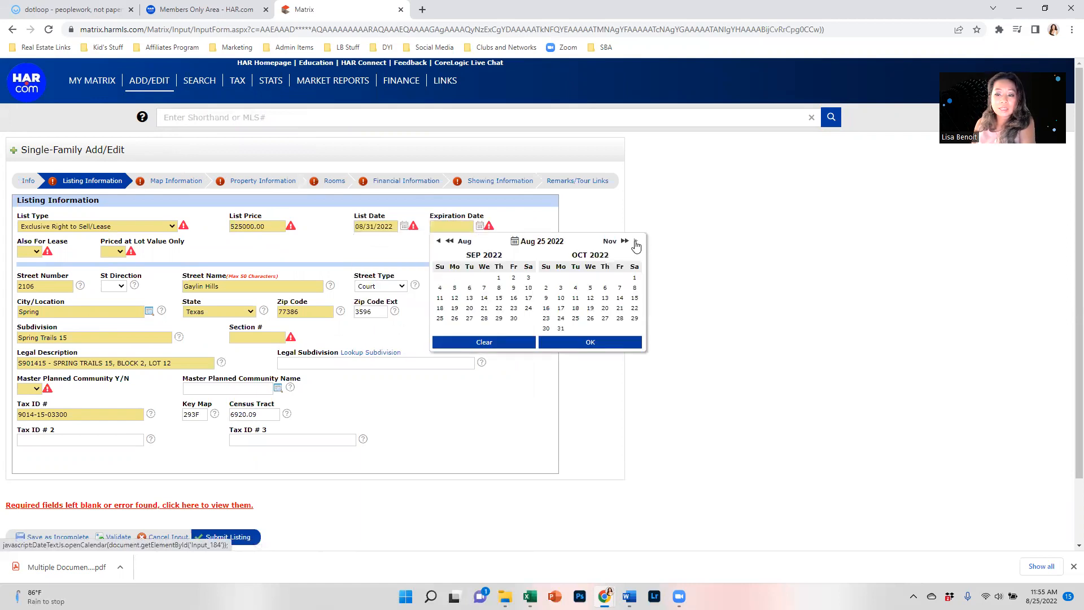
{"action": "left_click", "coordinate": [636, 241]}
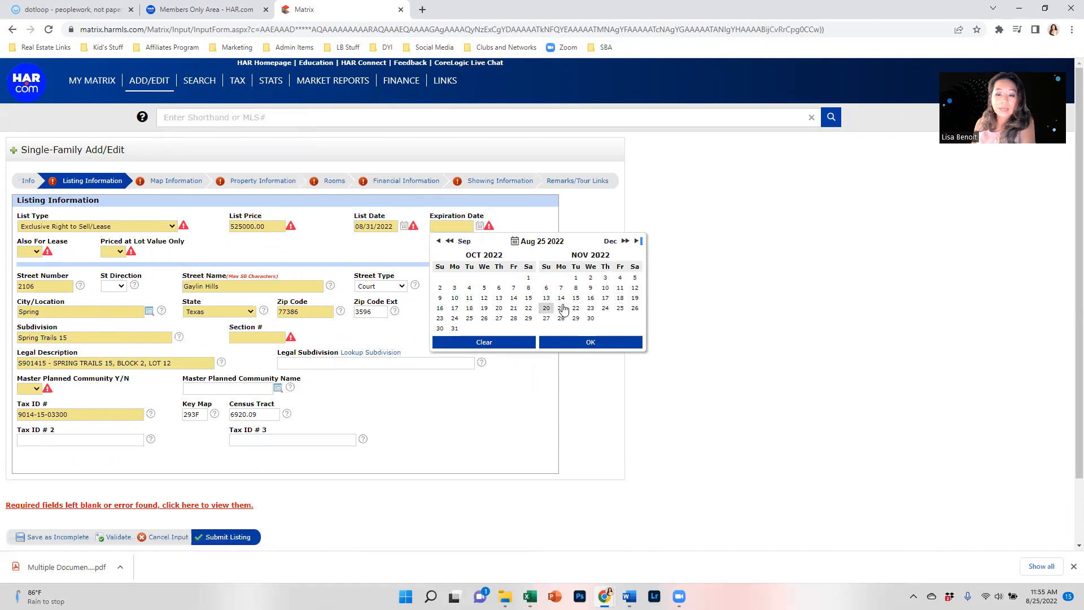
{"action": "double_click", "coordinate": [610, 241]}
{"action": "left_click", "coordinate": [633, 241]}
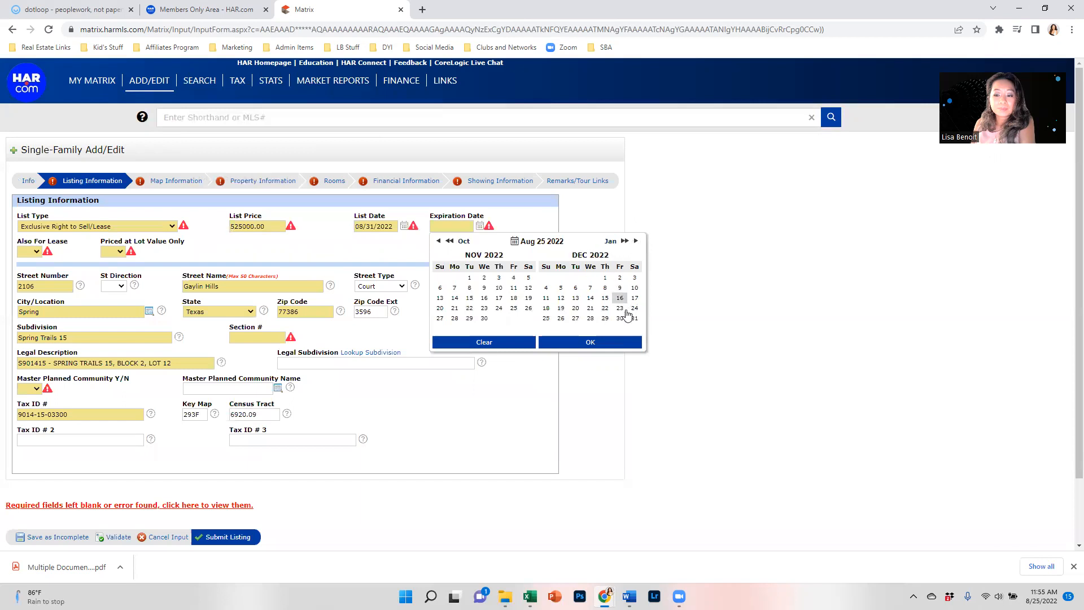
{"action": "left_click", "coordinate": [633, 319]}
{"action": "left_click", "coordinate": [156, 278]}
Step: Mark the listing as not also for lease and not priced at lot value only
{"action": "left_click", "coordinate": [29, 252]}
{"action": "left_click", "coordinate": [25, 275]}
{"action": "left_click", "coordinate": [116, 254]}
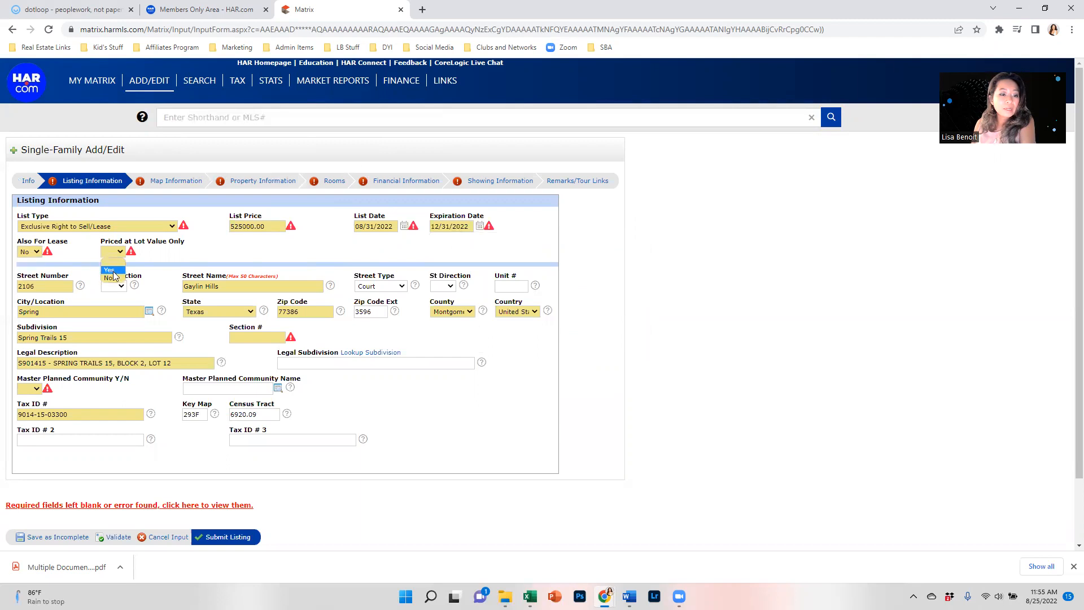
{"action": "left_click", "coordinate": [110, 278]}
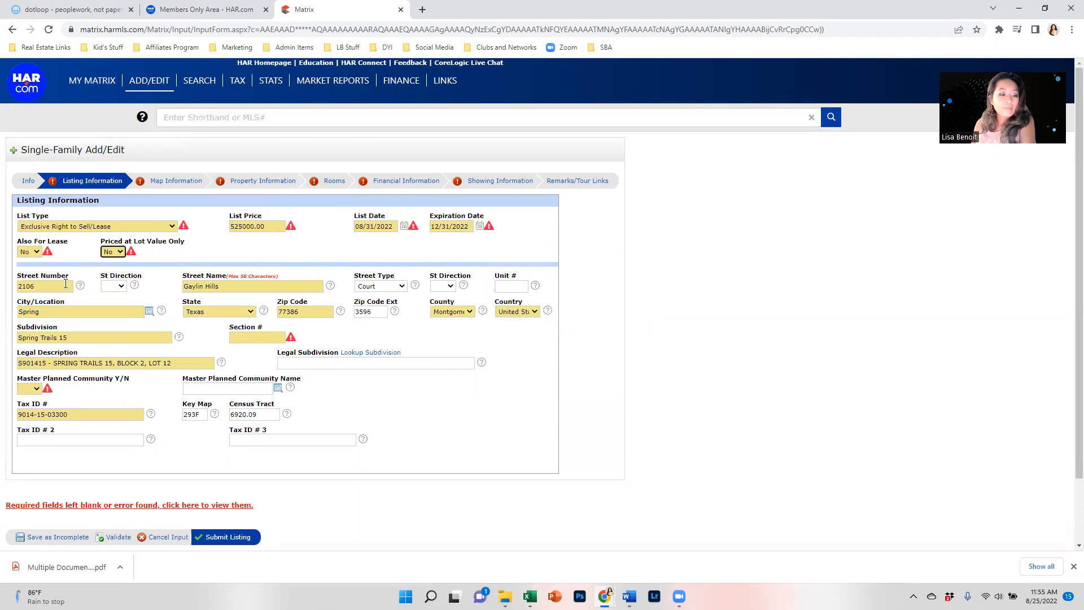
{"action": "left_click", "coordinate": [662, 298]}
{"action": "left_click", "coordinate": [73, 341]}
Step: Enter Section # 15 and search the subdivision dictionary for 'spring trails'
{"action": "left_click", "coordinate": [281, 339]}
{"action": "type", "text": "15"}
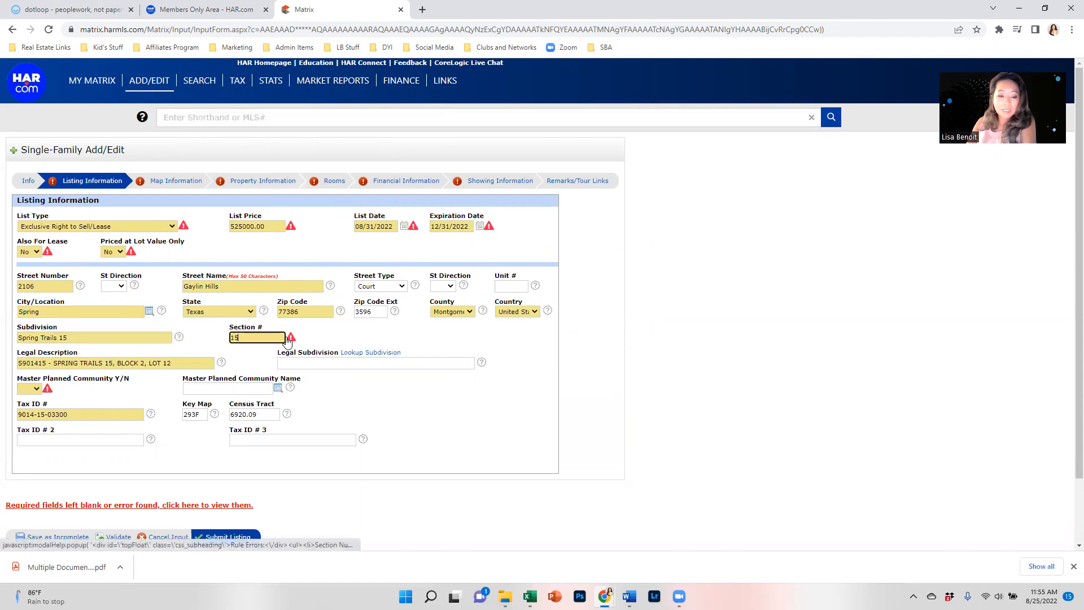
{"action": "left_click", "coordinate": [299, 364]}
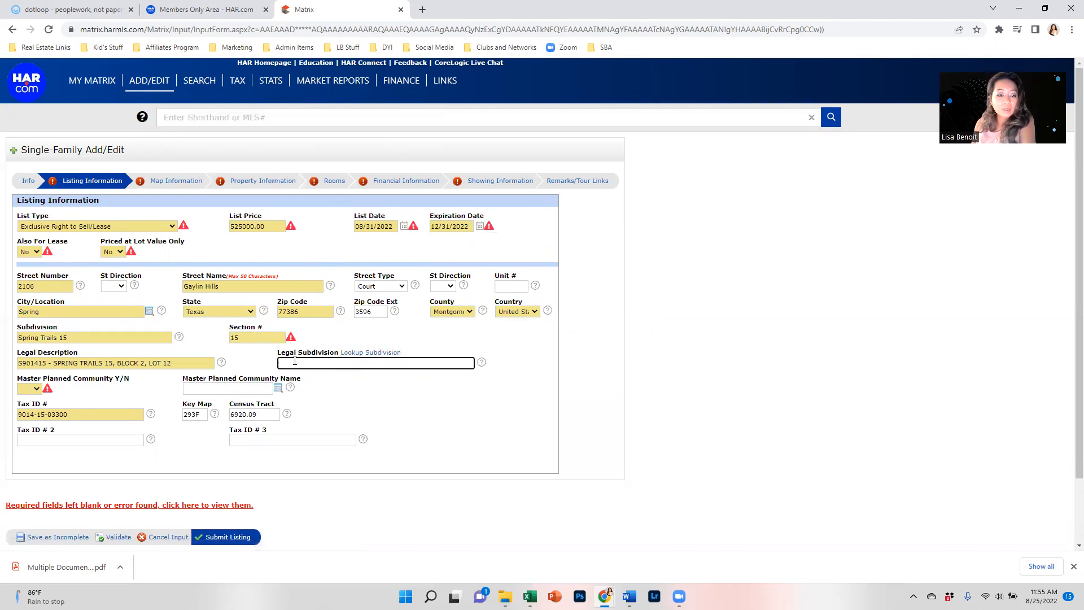
{"action": "left_click", "coordinate": [57, 338]}
{"action": "left_click", "coordinate": [361, 353]}
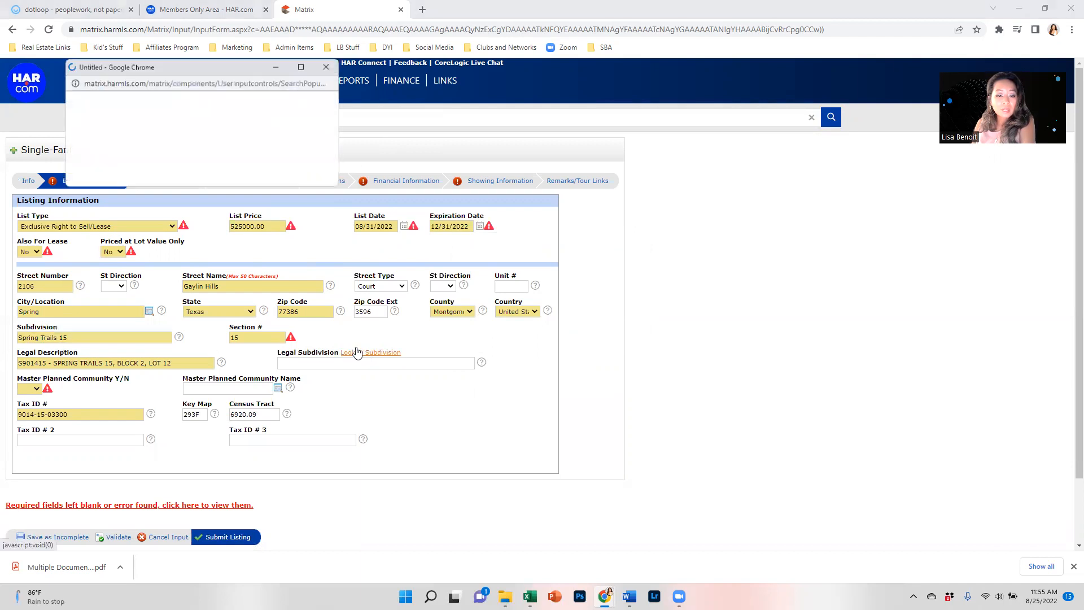
{"action": "left_click", "coordinate": [172, 120]}
{"action": "type", "text": "spring trails"}
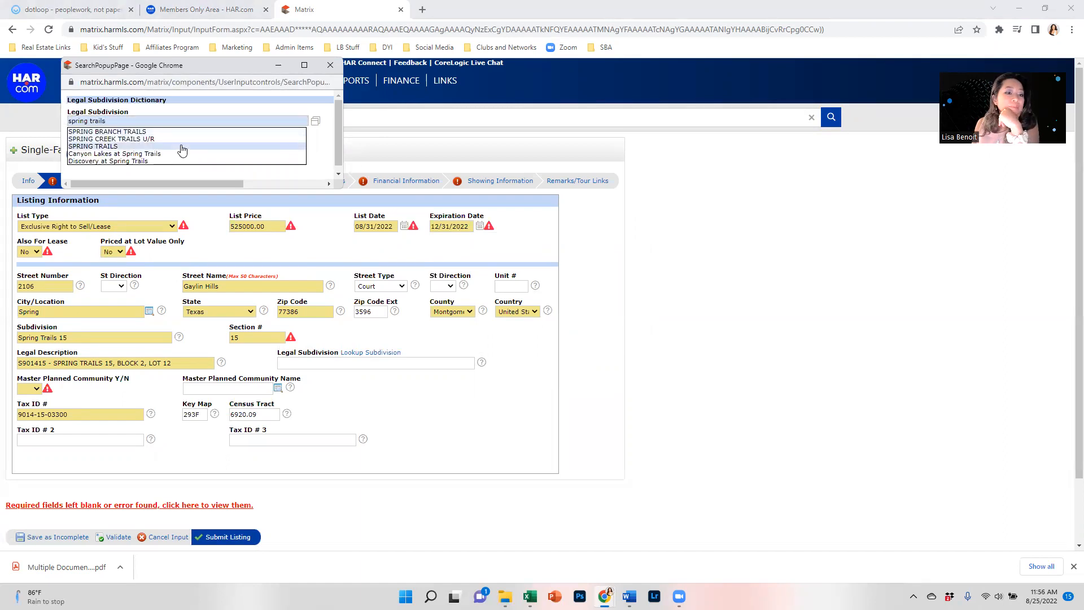
Step: Fill Legal Subdivision with SPRING TRAILS from the dictionary search
{"action": "left_click", "coordinate": [183, 147]}
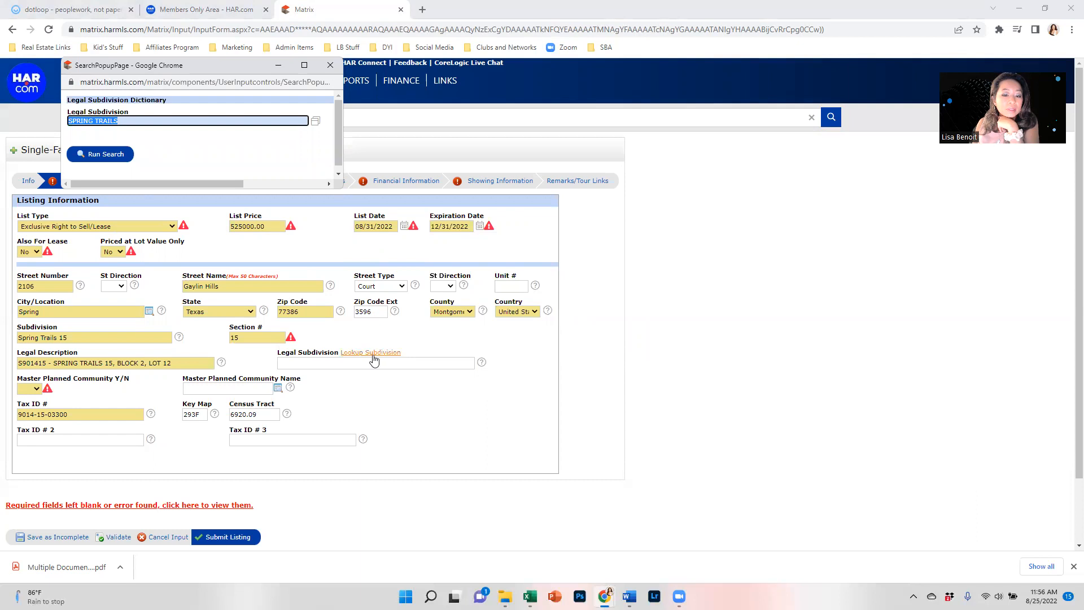
{"action": "left_click", "coordinate": [108, 156]}
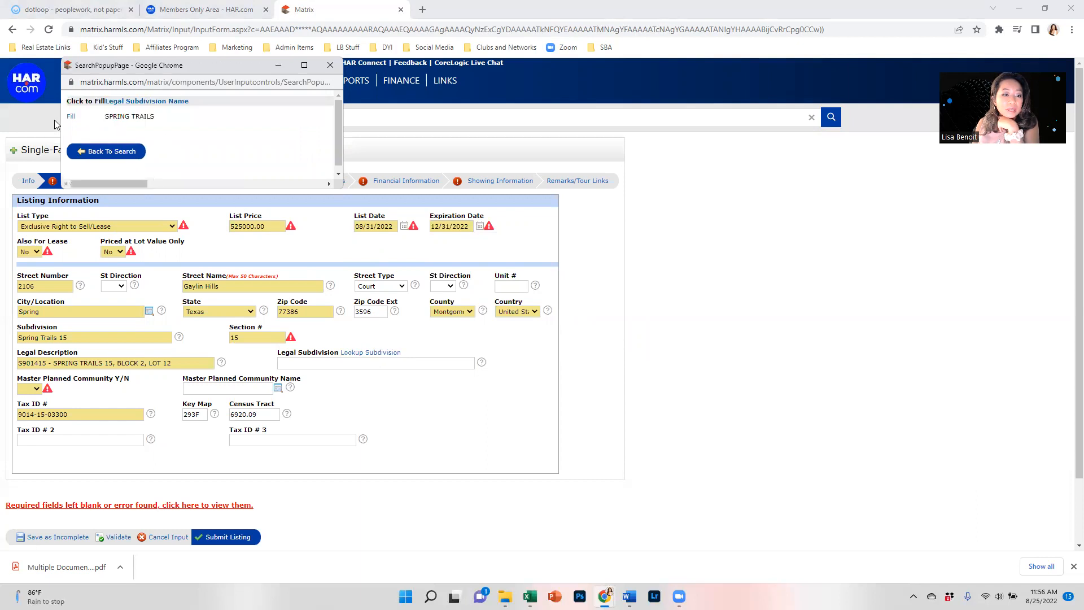
{"action": "left_click", "coordinate": [66, 120]}
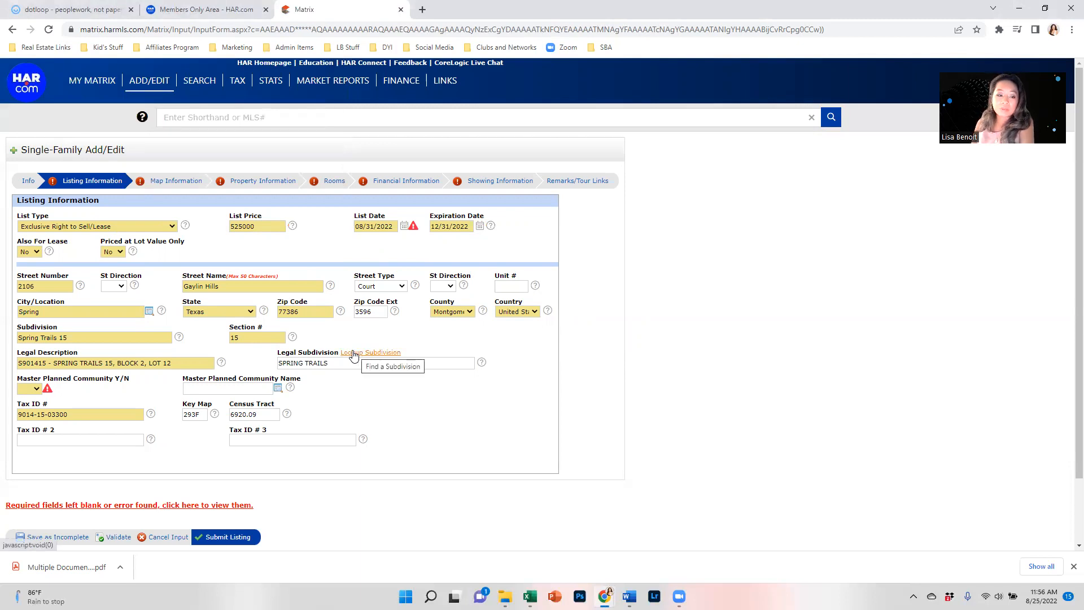
Step: Mark Master Planned Community as No and bring up the community list
{"action": "left_click", "coordinate": [36, 389]}
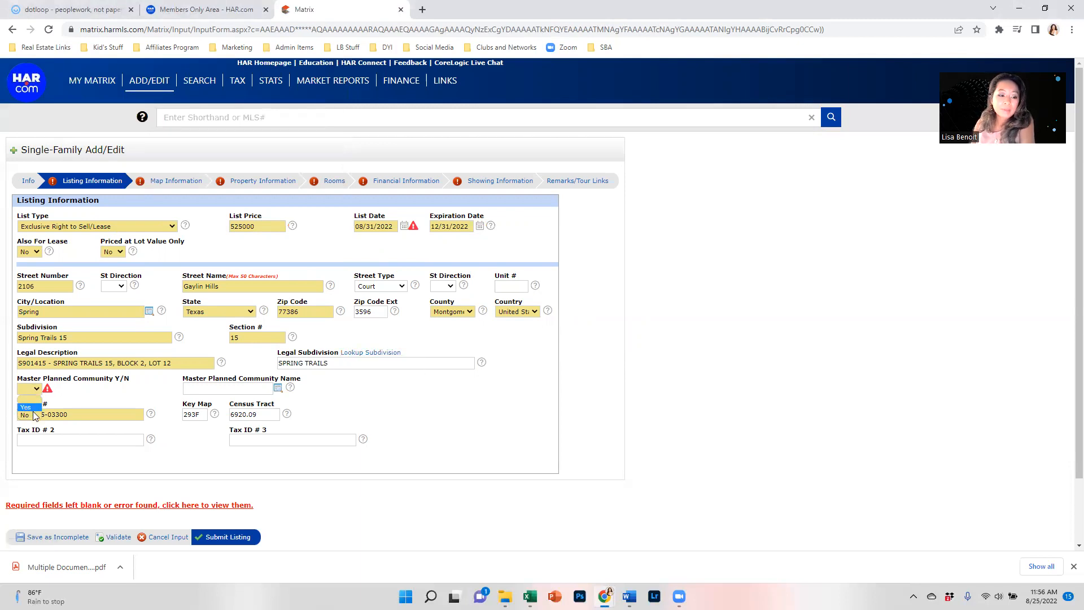
{"action": "left_click", "coordinate": [25, 415]}
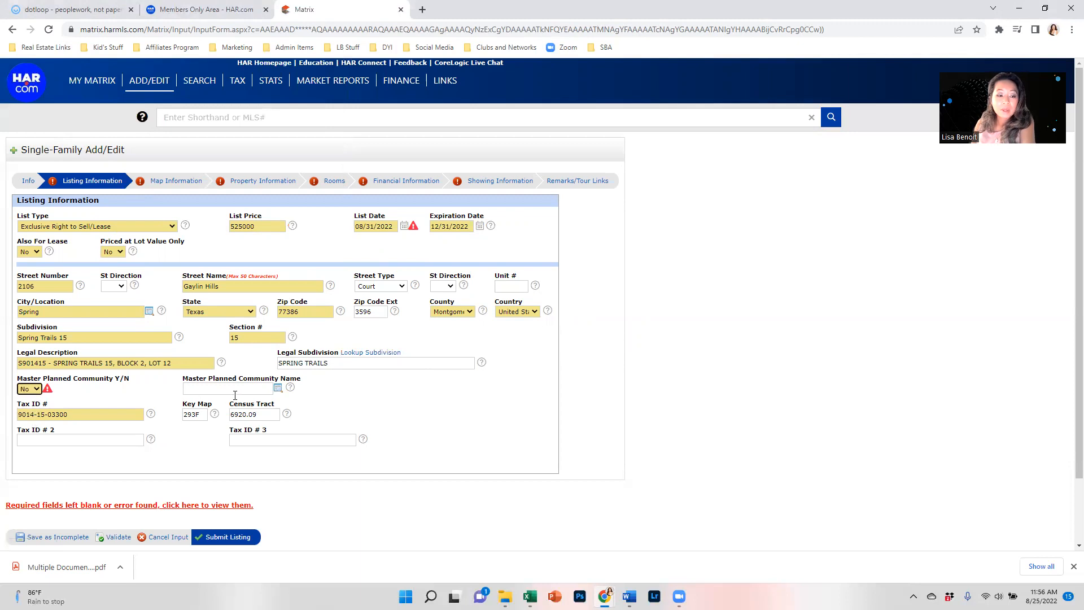
{"action": "left_click", "coordinate": [277, 389]}
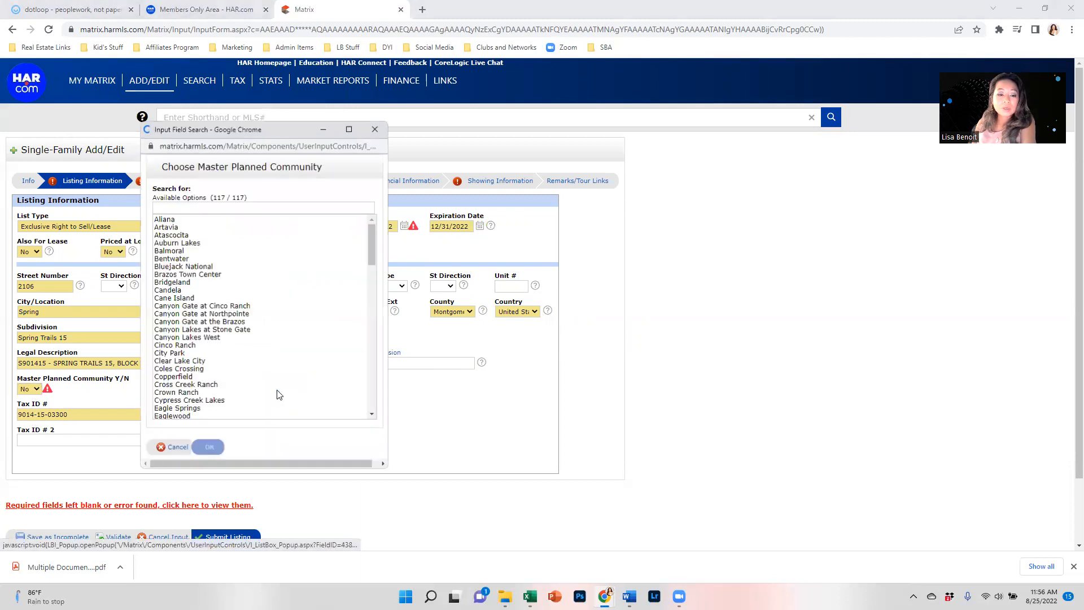
Step: Filter the communities by 'spri' and choose Spring Trails as the community name
{"action": "right_click", "coordinate": [271, 218]}
{"action": "left_click", "coordinate": [263, 206]}
{"action": "type", "text": "spring"}
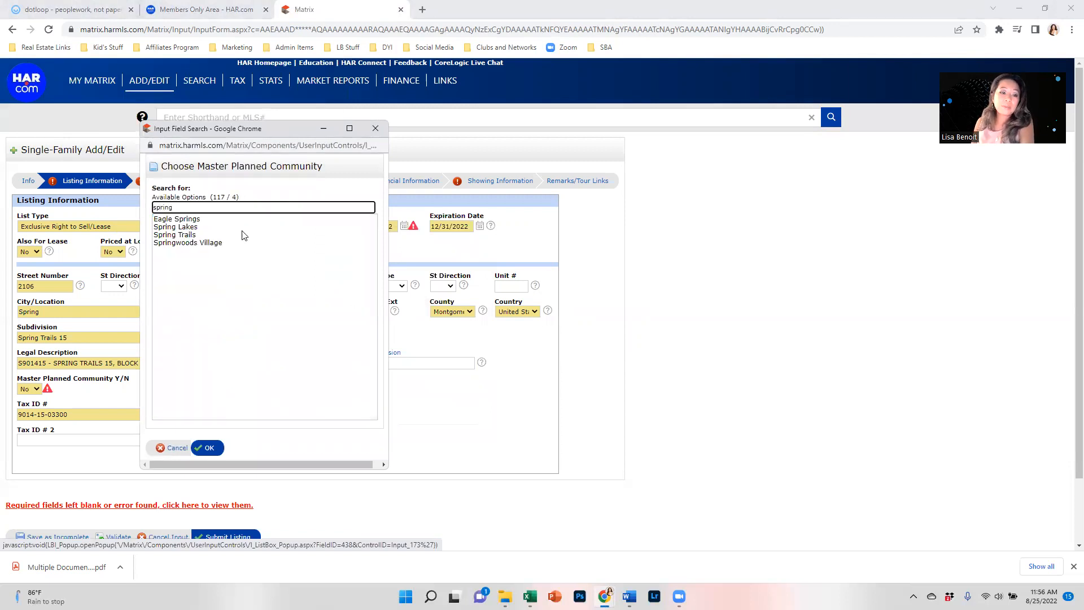
{"action": "left_click", "coordinate": [179, 235]}
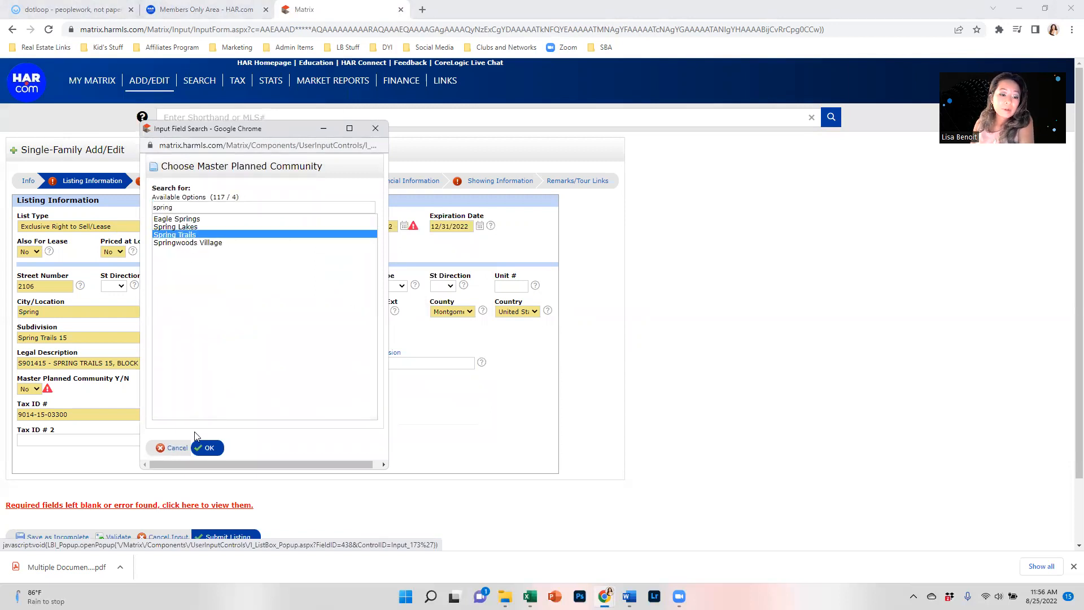
{"action": "left_click", "coordinate": [208, 448]}
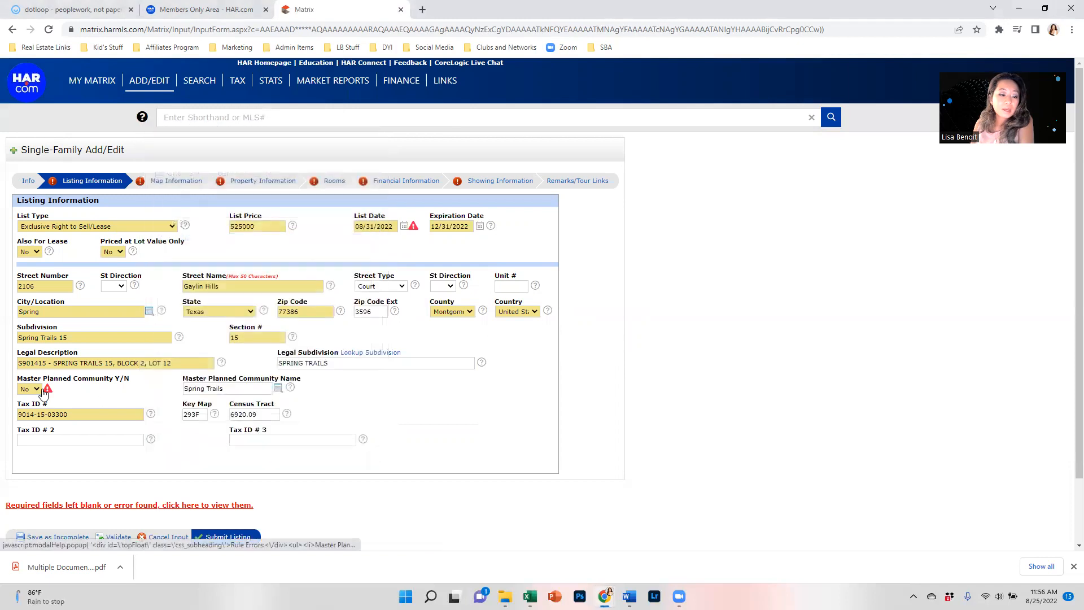
Step: Check the master planned warning and change Master Planned Community to Yes
{"action": "left_click", "coordinate": [47, 389]}
{"action": "left_click", "coordinate": [417, 334]}
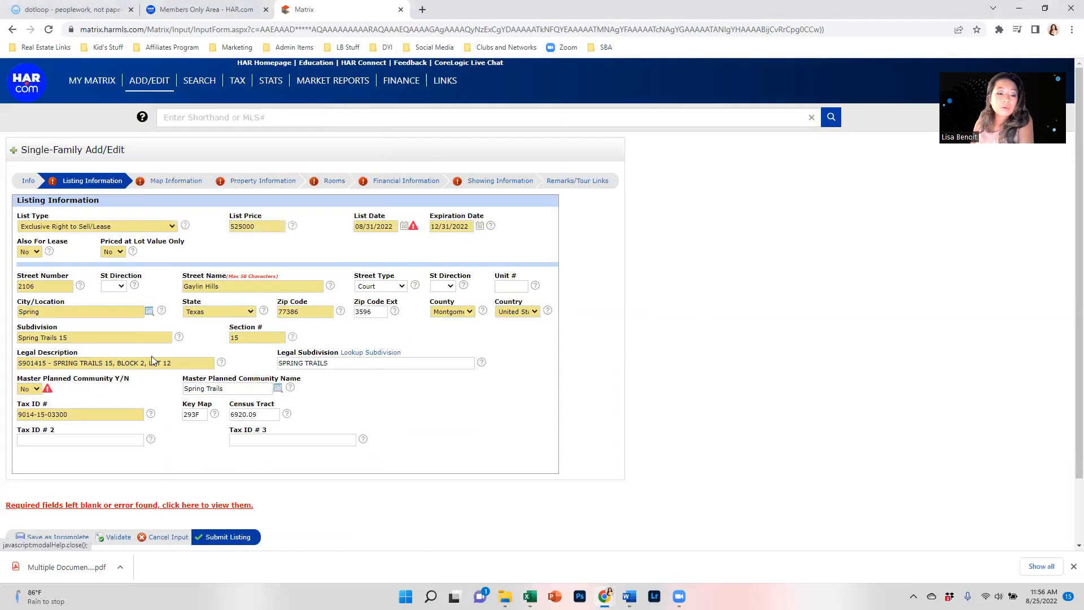
{"action": "left_click", "coordinate": [38, 389]}
{"action": "left_click", "coordinate": [27, 406]}
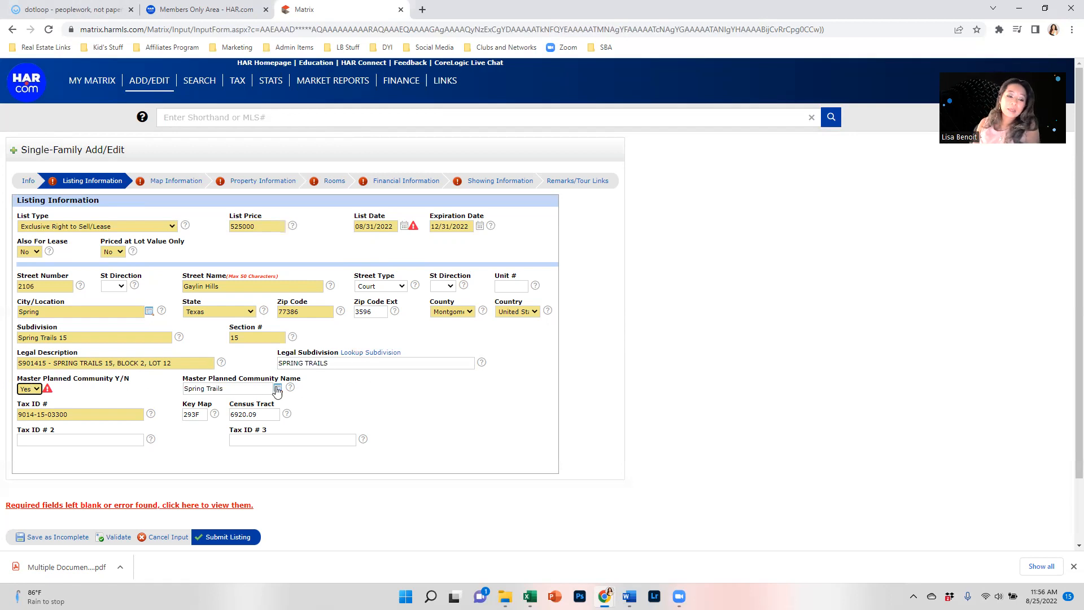
{"action": "left_click", "coordinate": [140, 387]}
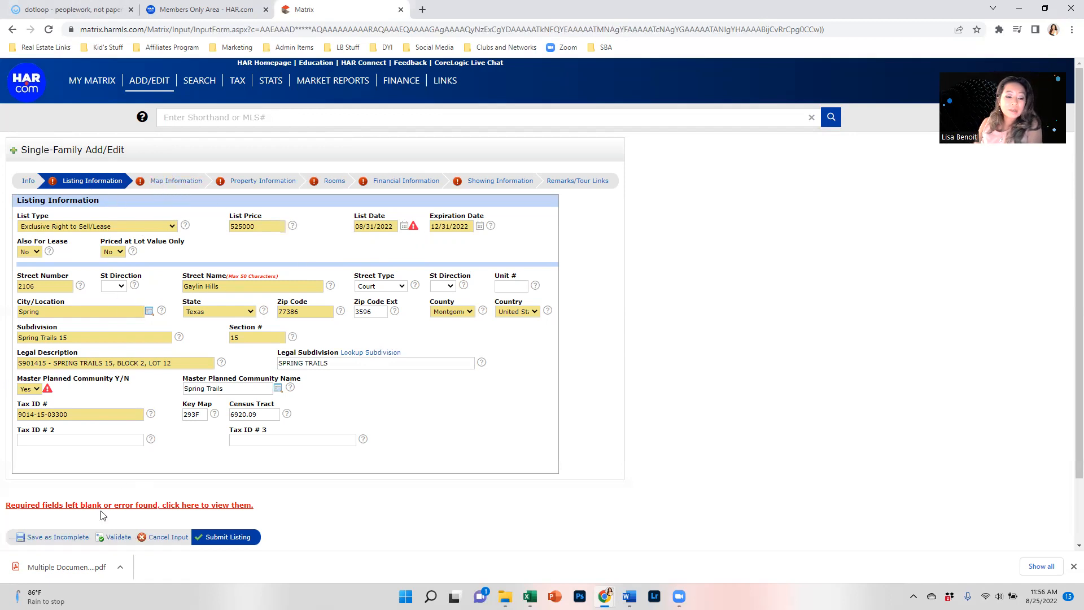
{"action": "right_click", "coordinate": [118, 540]}
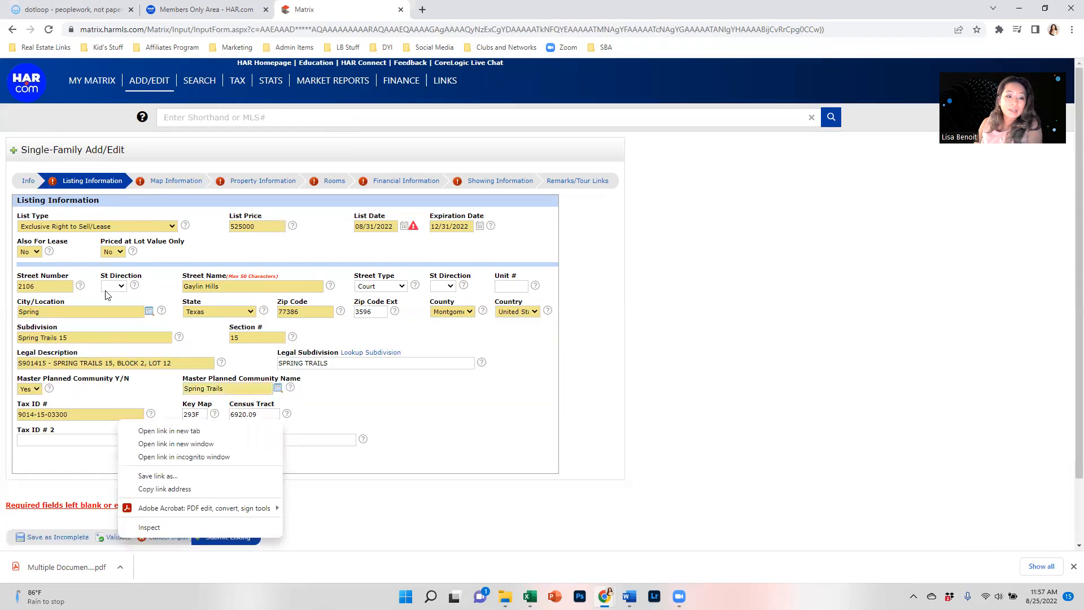
{"action": "left_click", "coordinate": [425, 409]}
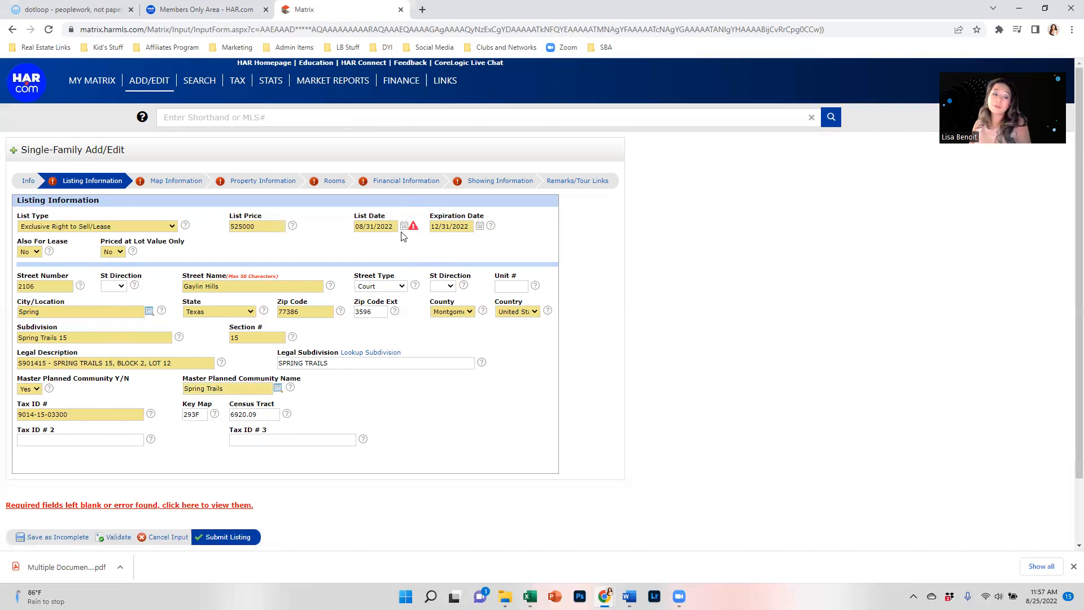
{"action": "mouse_move", "coordinate": [413, 228]}
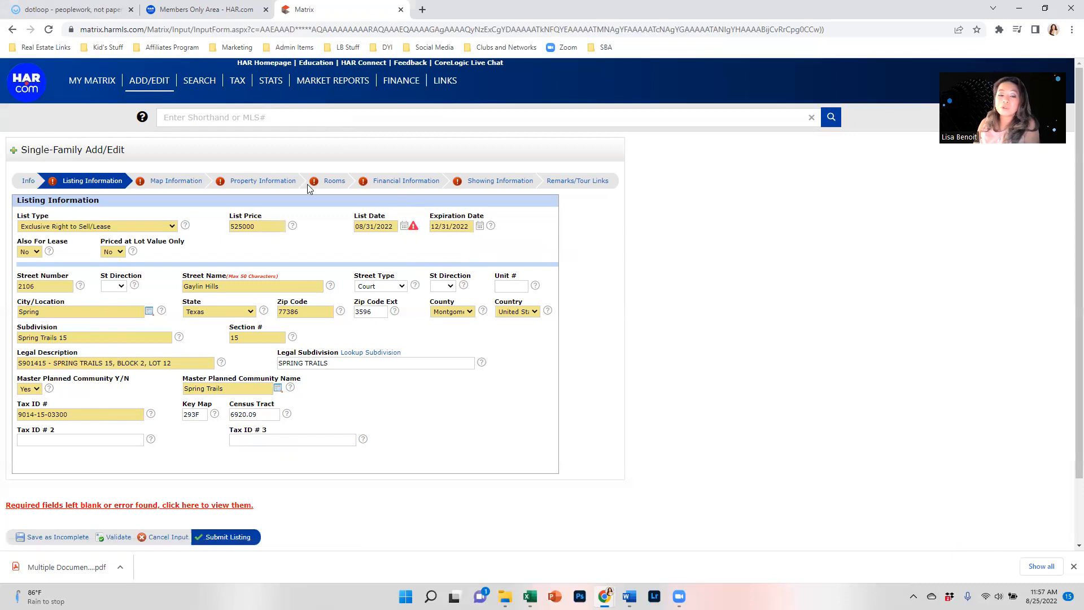
{"action": "left_click", "coordinate": [159, 181]}
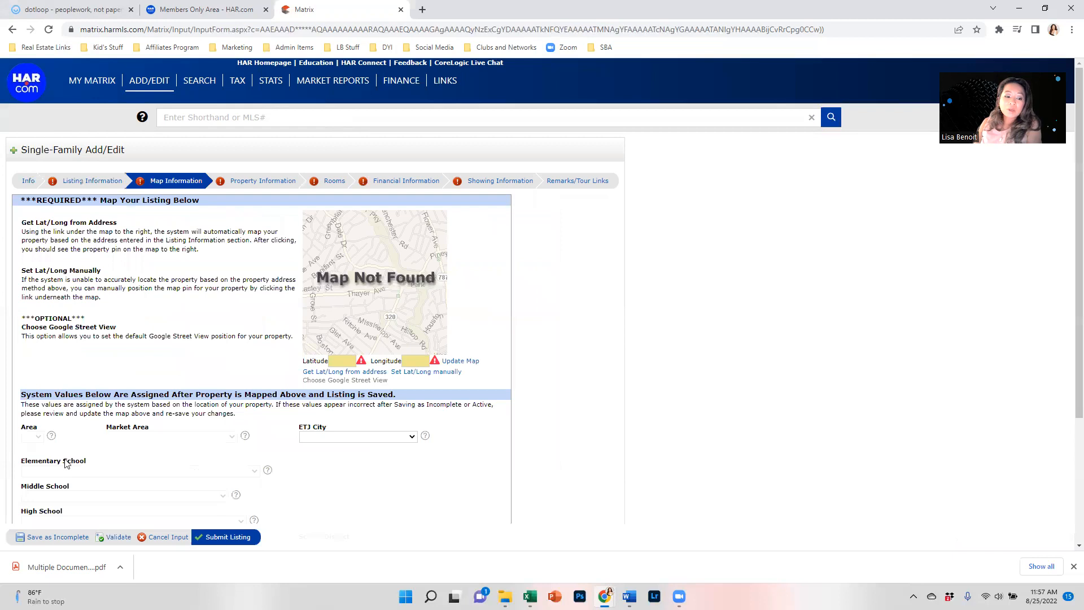
{"action": "left_click", "coordinate": [347, 373]}
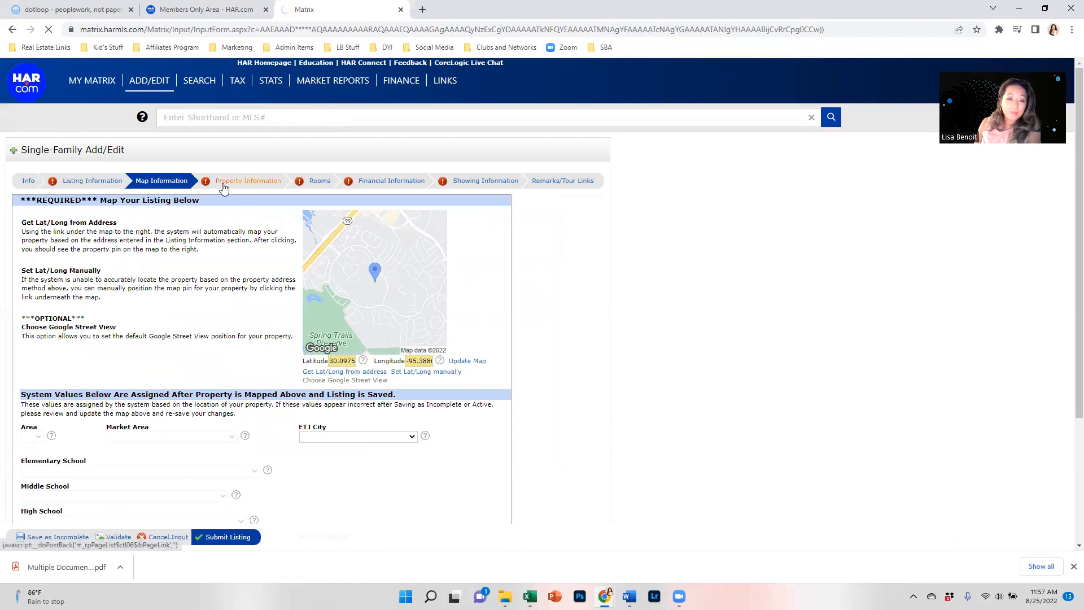
{"action": "left_click", "coordinate": [223, 188]}
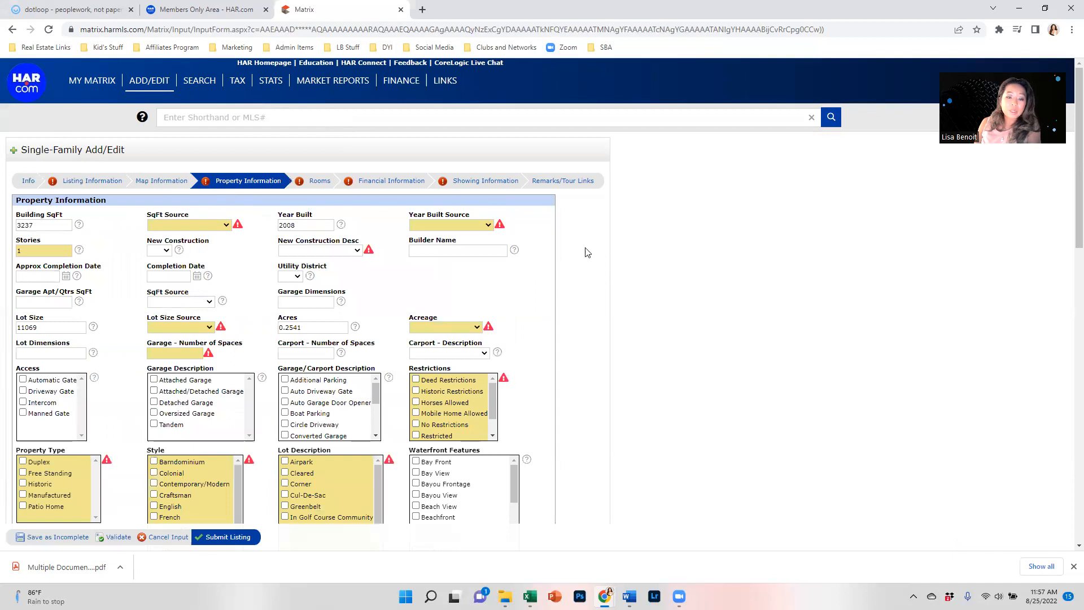
Step: Set SqFt and Year Built sources to Appraisal District and New Construction to No
{"action": "scroll", "coordinate": [457, 308], "scroll_direction": "down", "scroll_amount": 14}
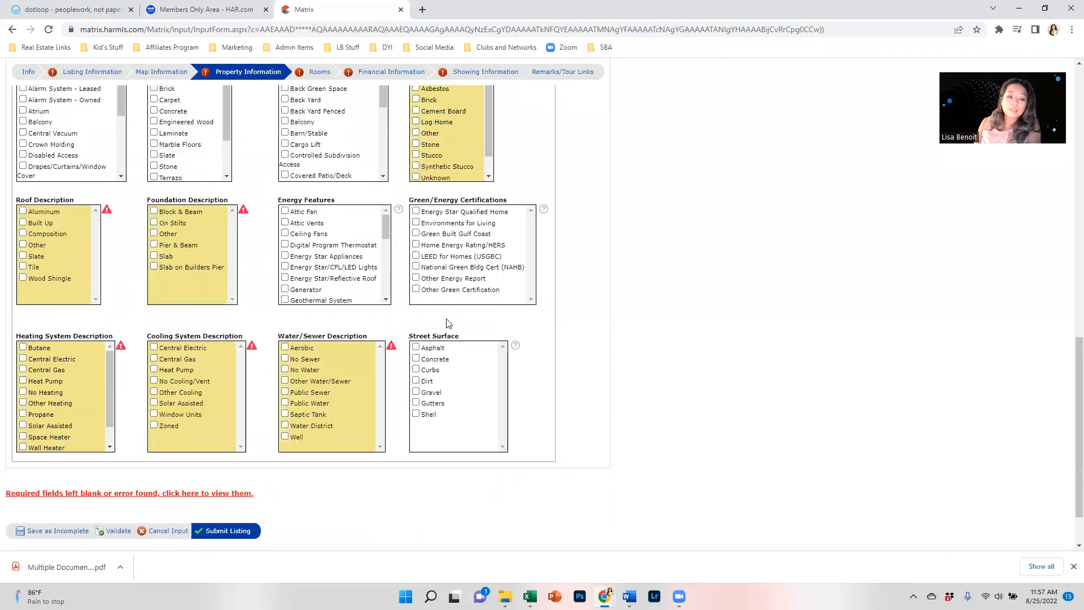
{"action": "scroll", "coordinate": [449, 323], "scroll_direction": "up", "scroll_amount": 15}
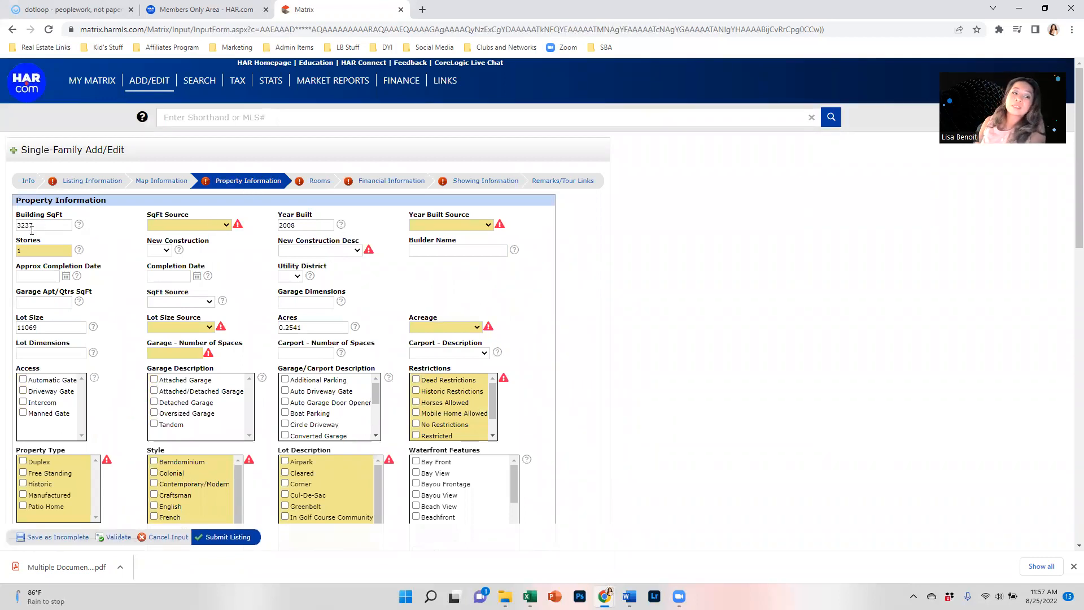
{"action": "left_click", "coordinate": [171, 226]}
{"action": "left_click", "coordinate": [172, 244]}
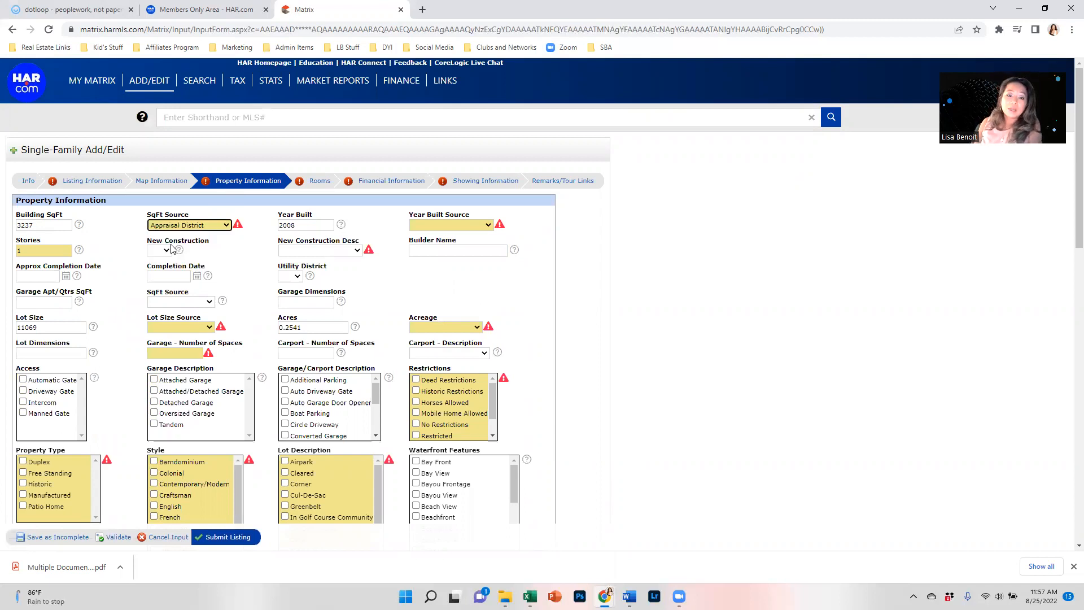
{"action": "left_click", "coordinate": [434, 226]}
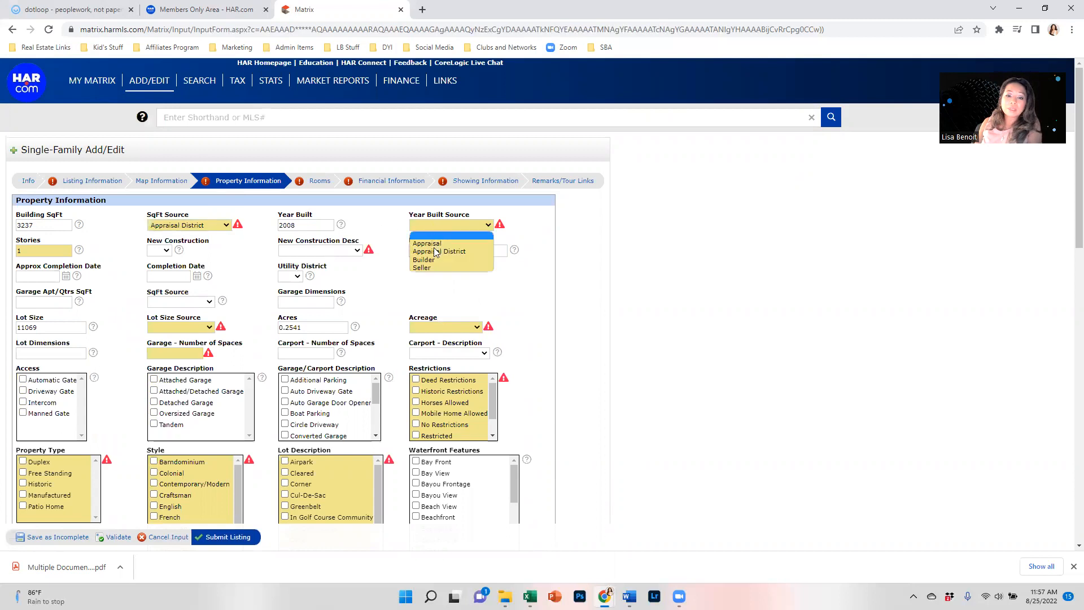
{"action": "left_click", "coordinate": [439, 251]}
{"action": "left_click", "coordinate": [170, 253]}
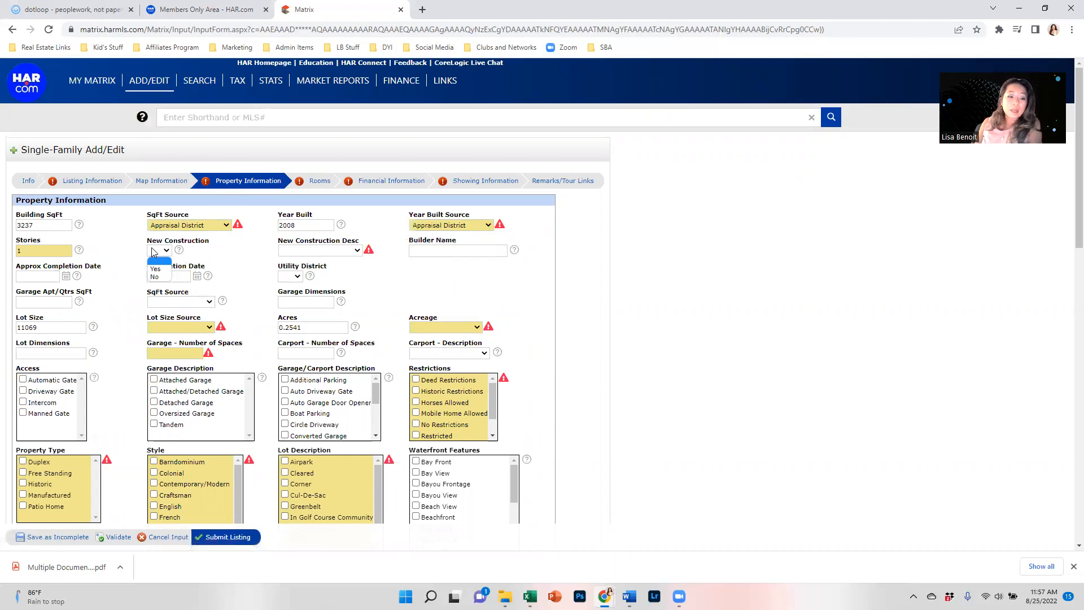
{"action": "left_click", "coordinate": [158, 276]}
{"action": "left_click", "coordinate": [307, 253]}
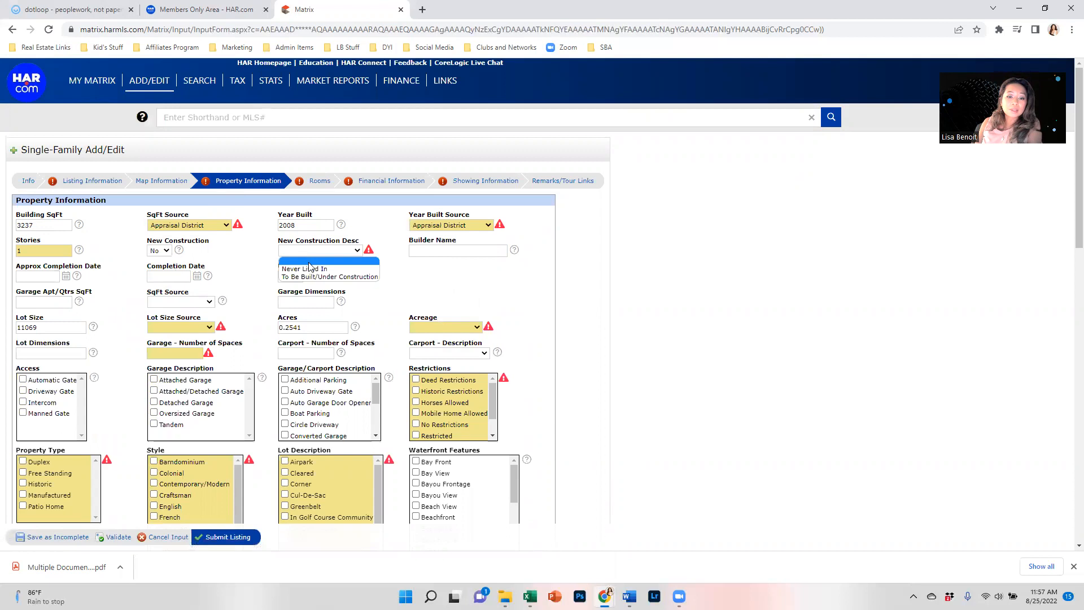
{"action": "left_click", "coordinate": [423, 269]}
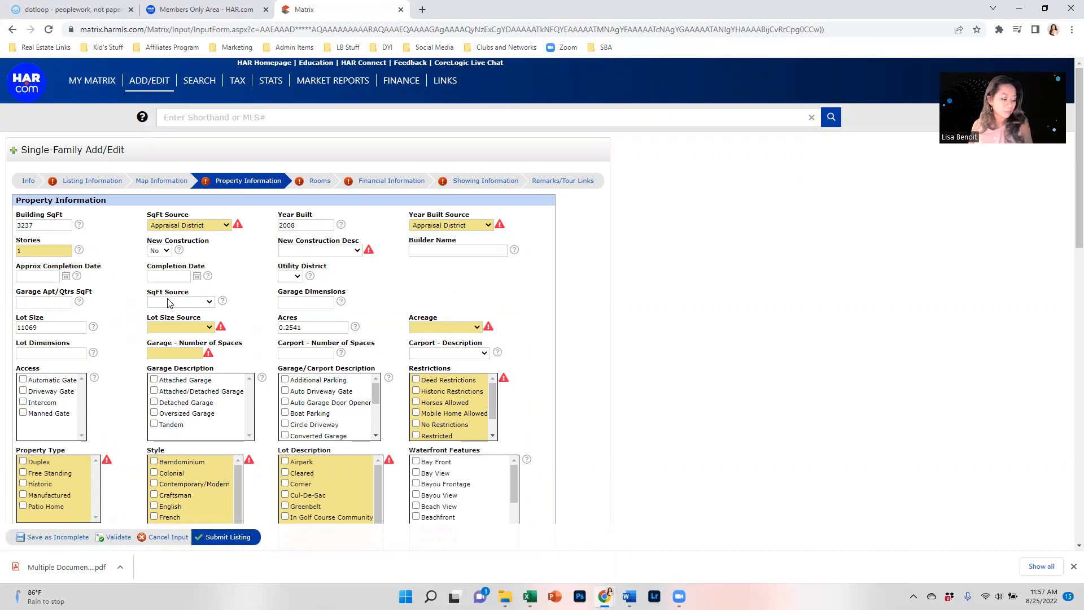
Step: Set Lot Size Source to Appraisal District, 3 garage spaces, and acreage 0 Up To 1/4 Acre
{"action": "left_click", "coordinate": [188, 329]}
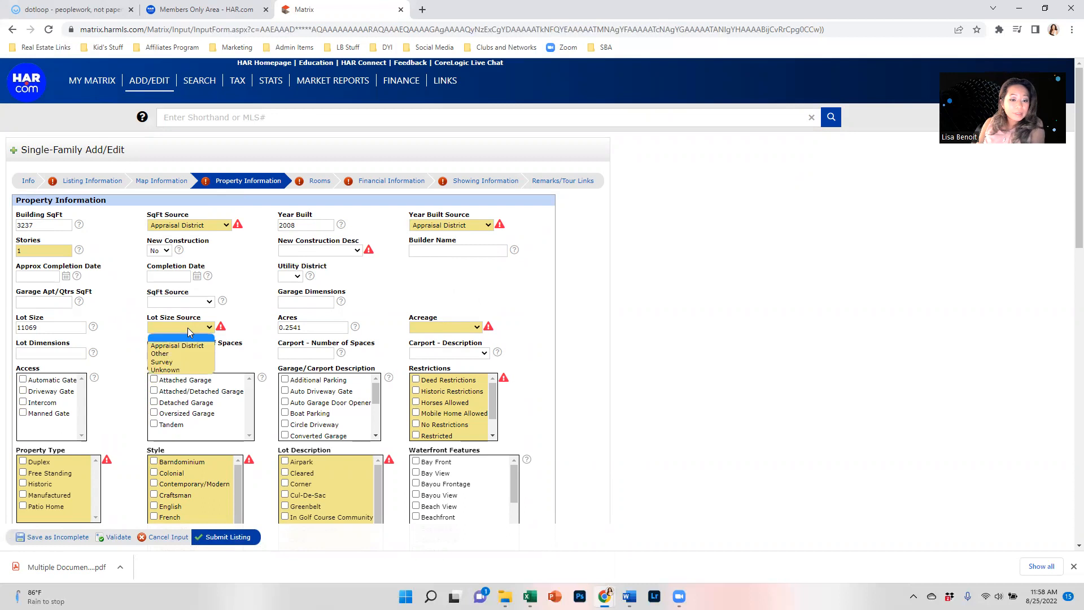
{"action": "left_click", "coordinate": [188, 345]}
{"action": "left_click", "coordinate": [188, 354]}
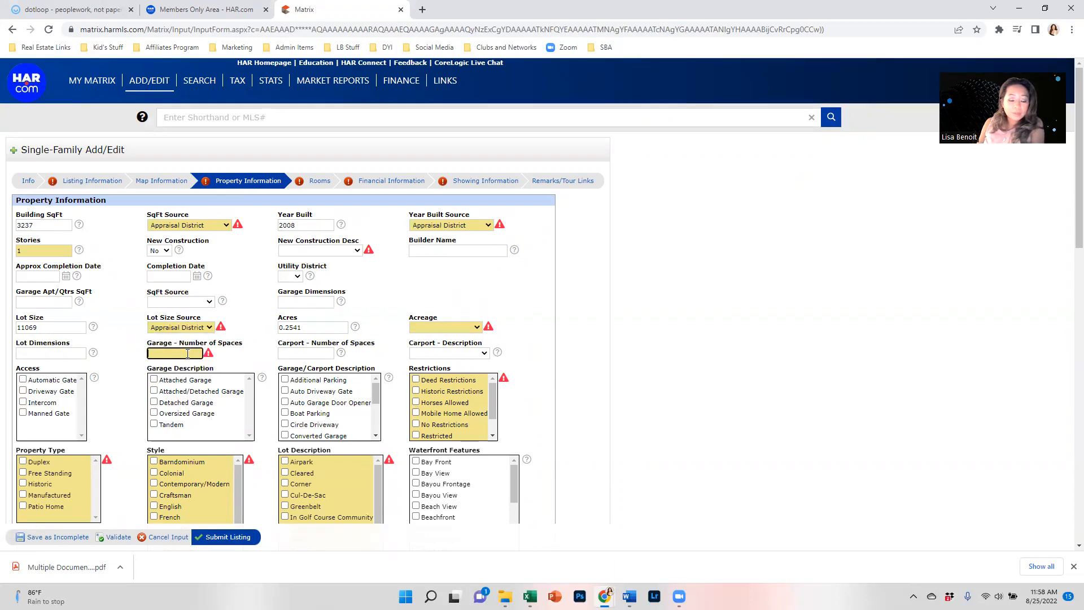
{"action": "type", "text": "3"}
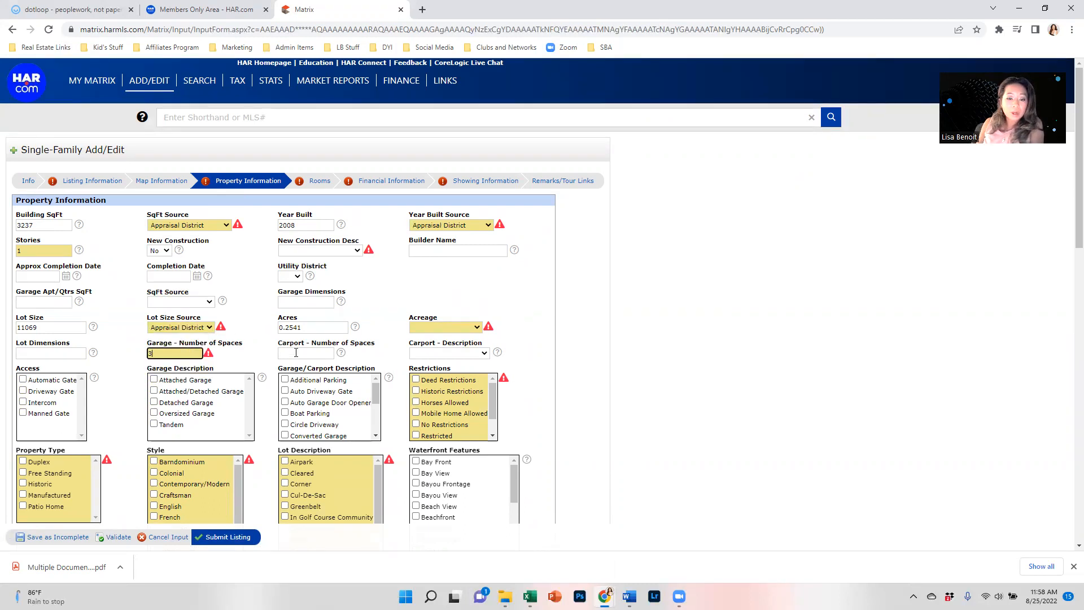
{"action": "left_click", "coordinate": [251, 361]}
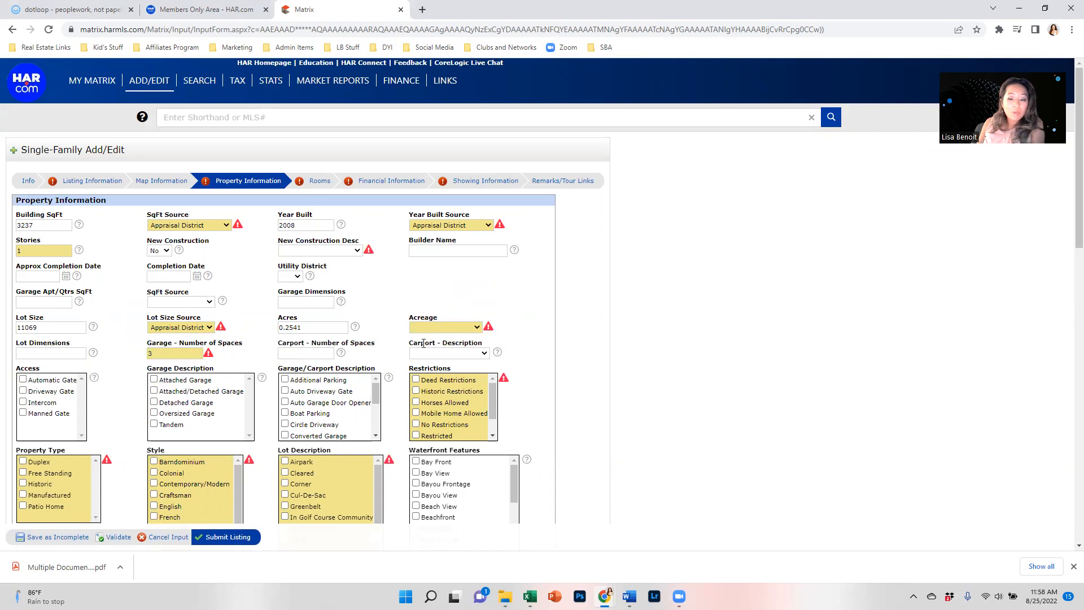
{"action": "left_click", "coordinate": [440, 328]}
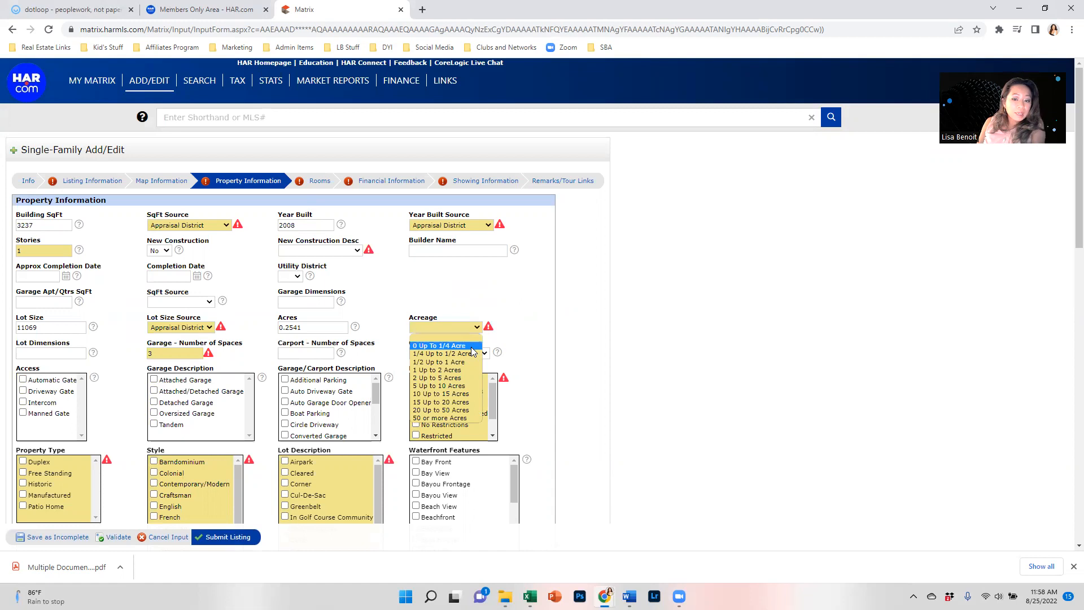
{"action": "left_click", "coordinate": [446, 346]}
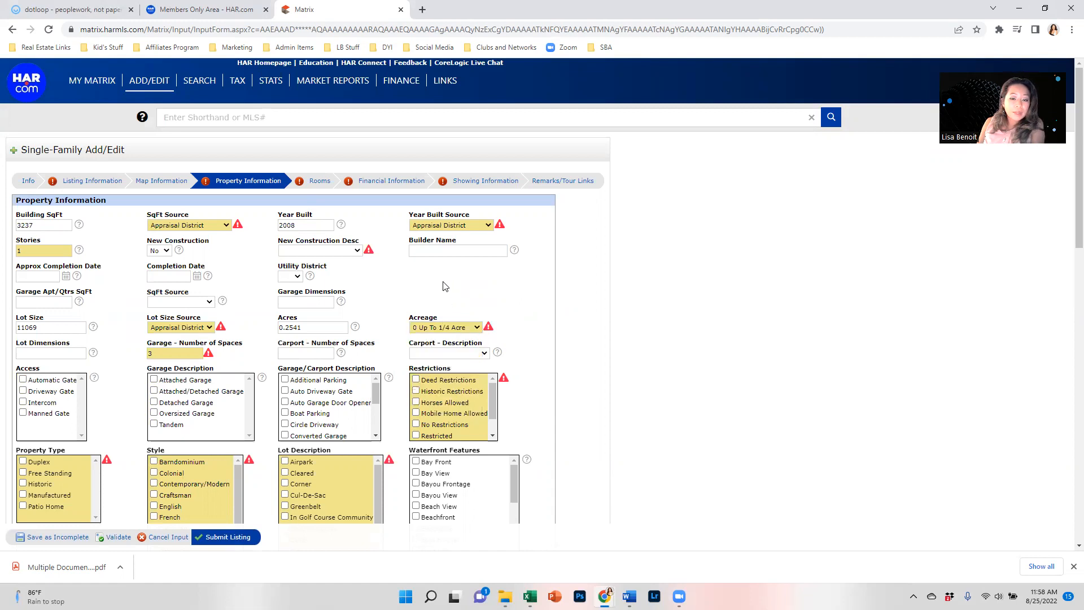
{"action": "scroll", "coordinate": [443, 286], "scroll_direction": "down", "scroll_amount": 1}
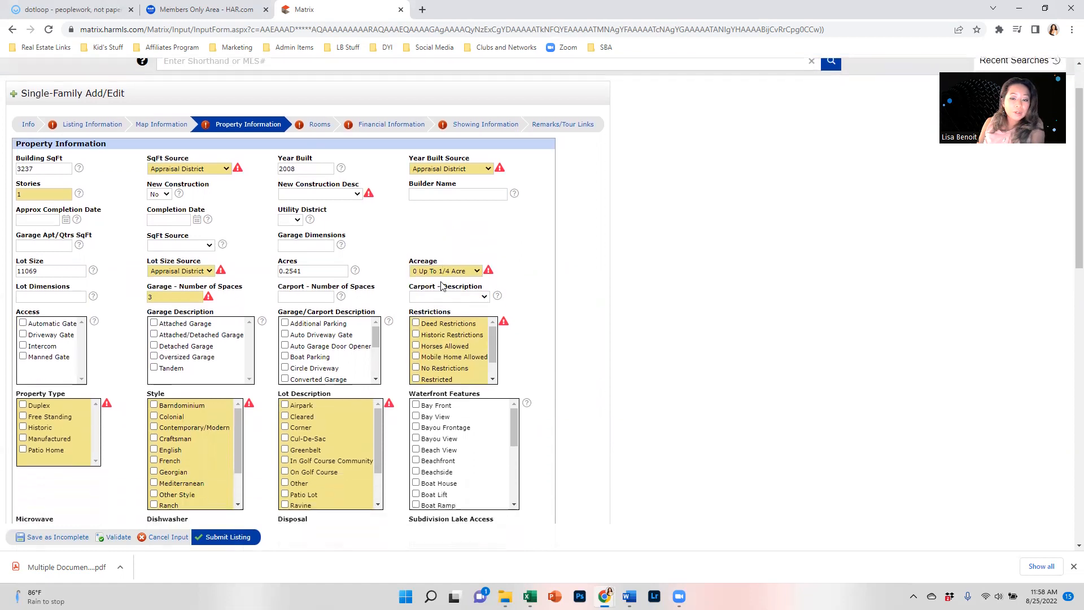
Step: Check Deed Restrictions and Cul-De-Sac, and set Microwave to Yes
{"action": "left_click", "coordinate": [415, 323]}
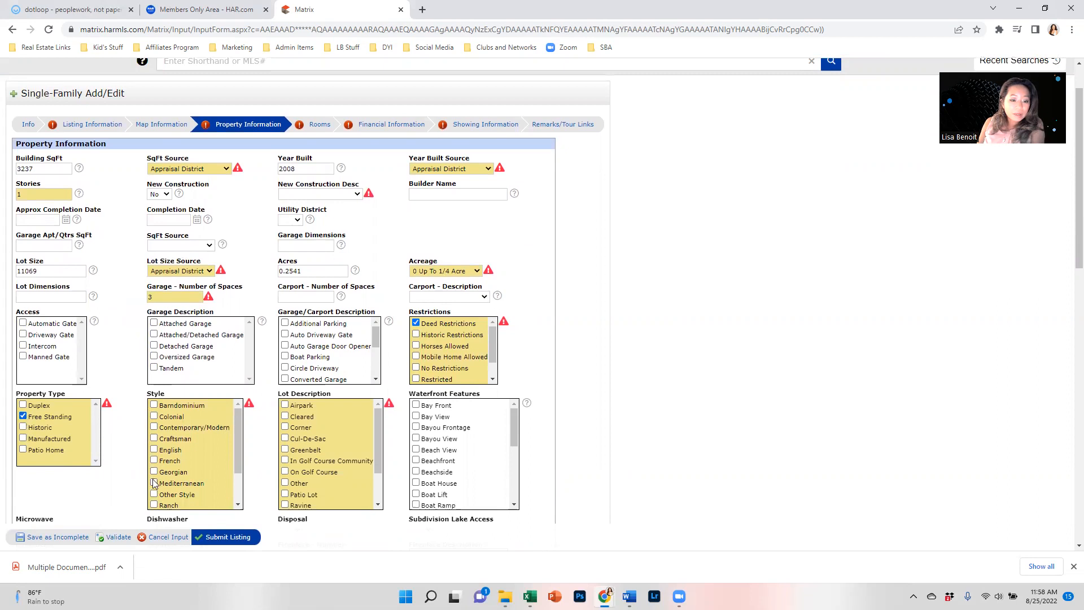
{"action": "scroll", "coordinate": [154, 484], "scroll_direction": "down", "scroll_amount": 2}
{"action": "scroll", "coordinate": [154, 487], "scroll_direction": "down", "scroll_amount": 1}
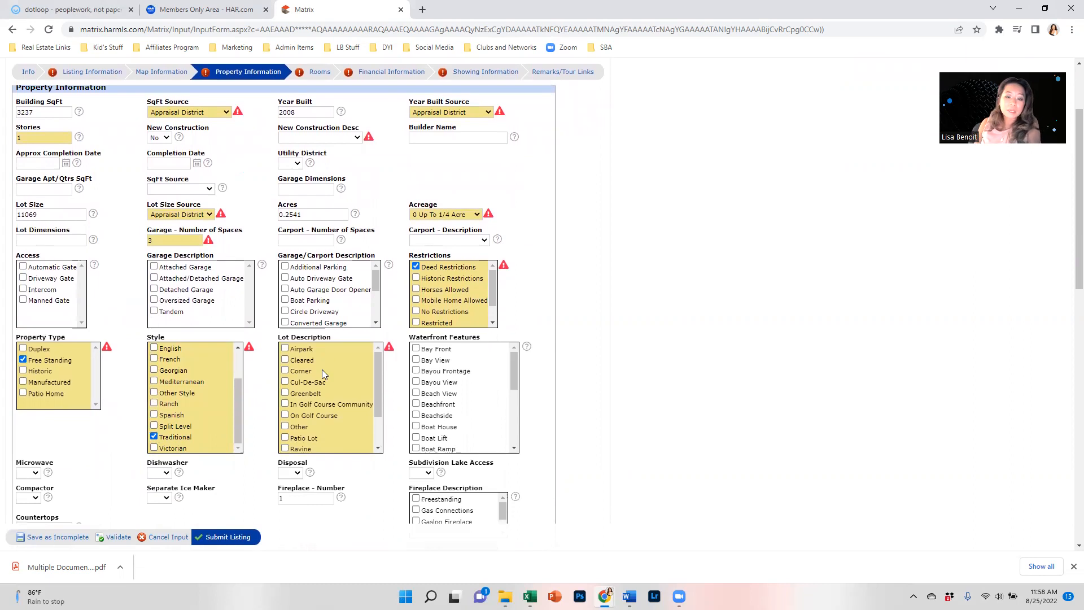
{"action": "left_click", "coordinate": [285, 382]}
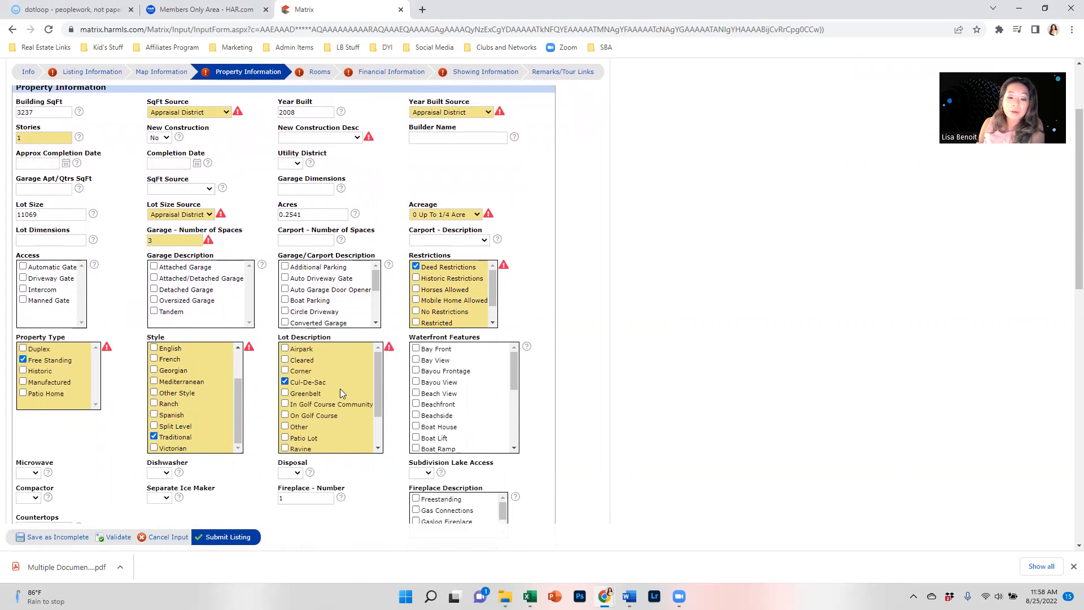
{"action": "scroll", "coordinate": [483, 400], "scroll_direction": "down", "scroll_amount": 5}
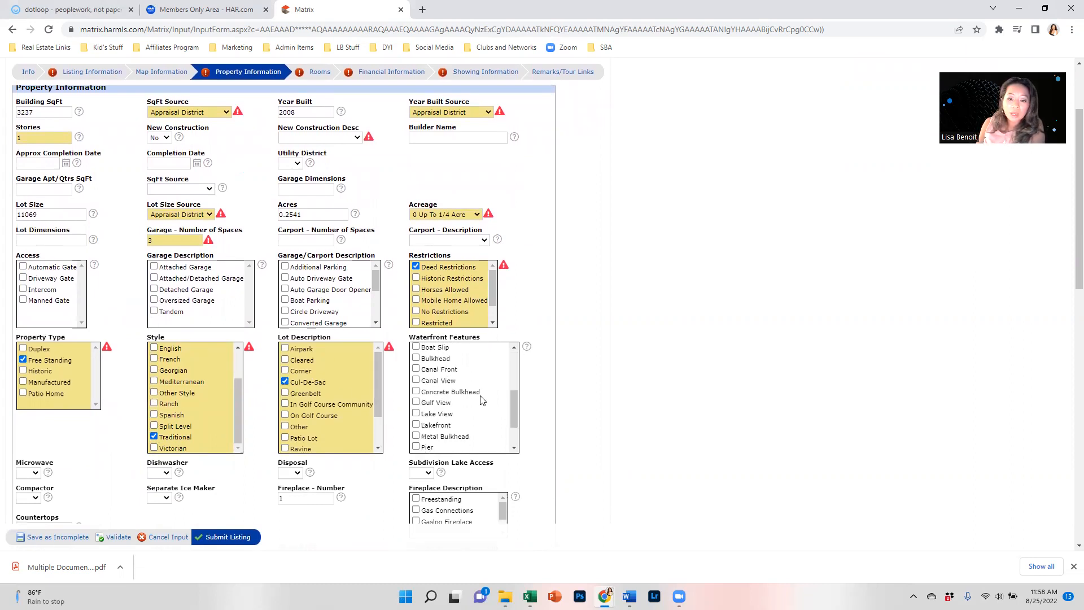
{"action": "scroll", "coordinate": [346, 422], "scroll_direction": "down", "scroll_amount": 1}
{"action": "left_click", "coordinate": [27, 473]}
{"action": "left_click", "coordinate": [26, 489]}
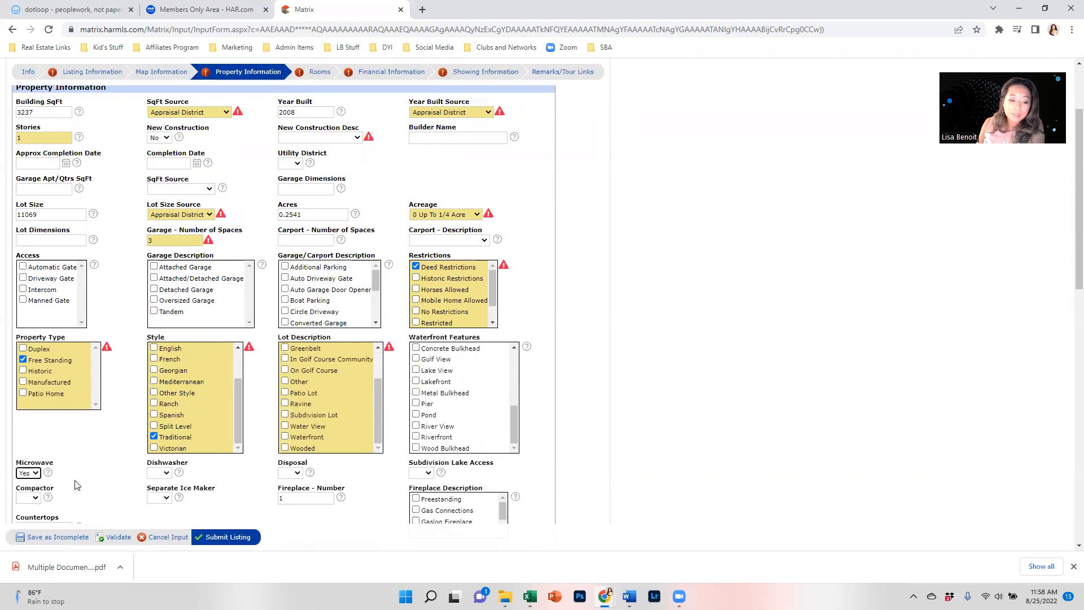
{"action": "scroll", "coordinate": [802, 404], "scroll_direction": "down", "scroll_amount": 4}
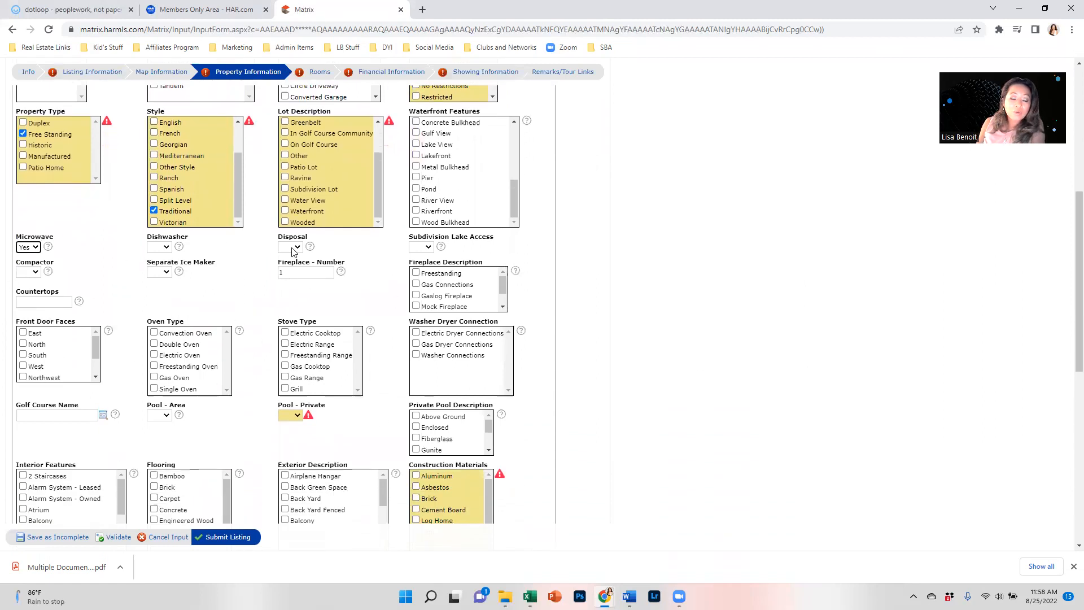
Step: Set Dishwasher and Disposal to Yes, Compactor and Separate Ice Maker to No, leaving lake access blank
{"action": "left_click", "coordinate": [160, 246]}
{"action": "left_click", "coordinate": [153, 265]}
{"action": "left_click", "coordinate": [293, 248]}
{"action": "left_click", "coordinate": [294, 265]}
{"action": "left_click", "coordinate": [426, 249]}
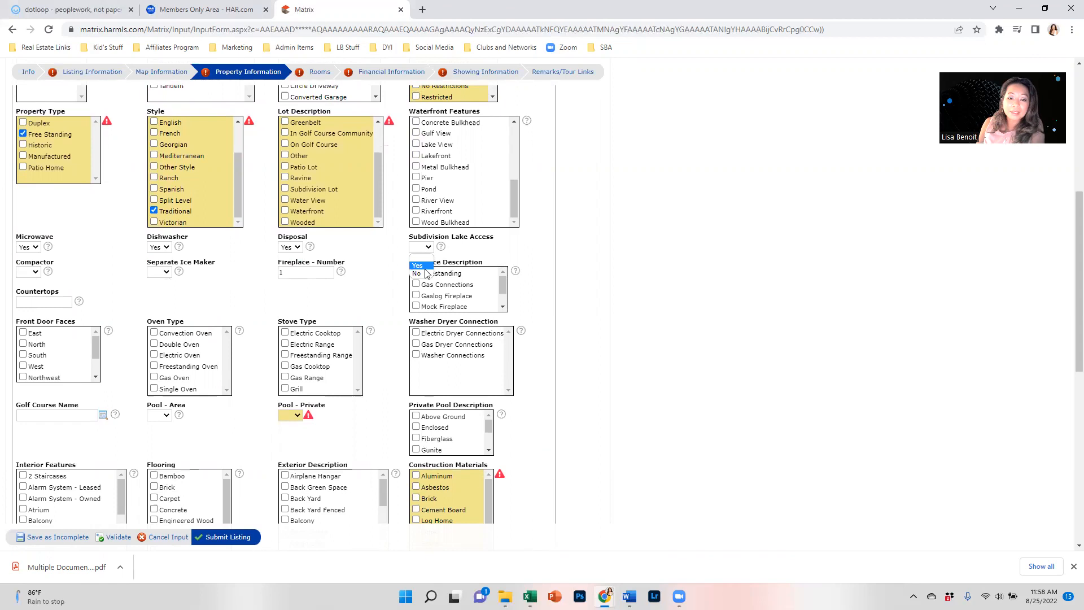
{"action": "left_click", "coordinate": [385, 257]}
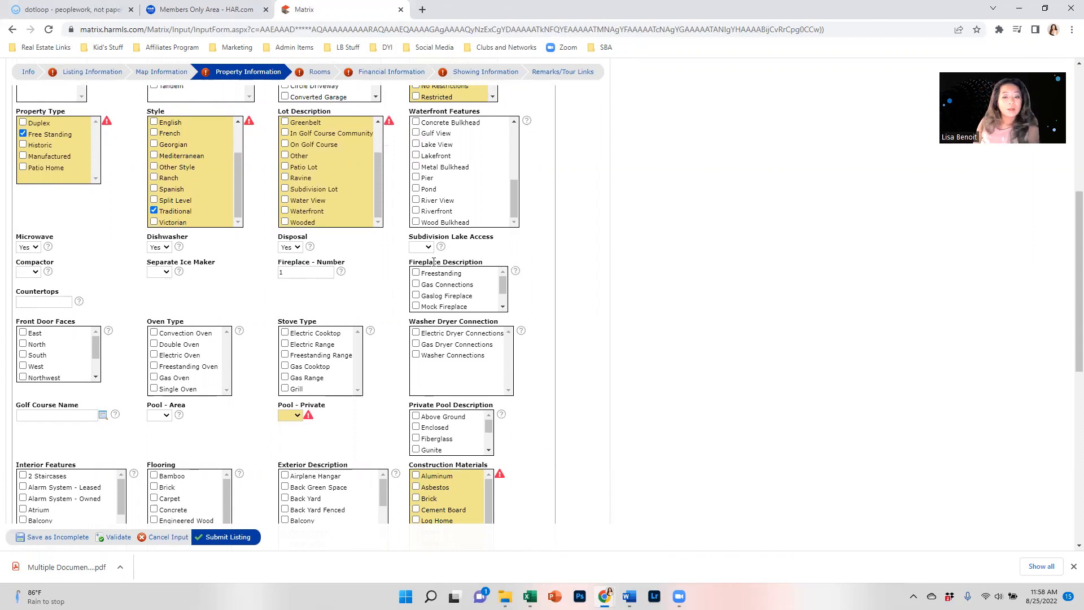
{"action": "left_click", "coordinate": [35, 272]}
{"action": "left_click", "coordinate": [33, 298]}
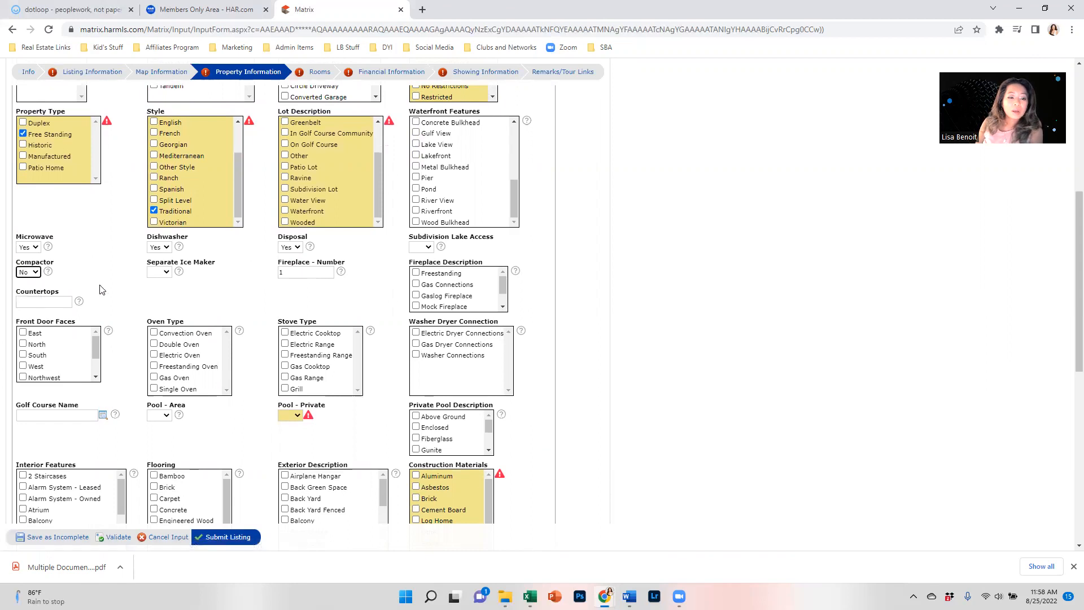
{"action": "left_click", "coordinate": [165, 272]}
{"action": "left_click", "coordinate": [161, 297]}
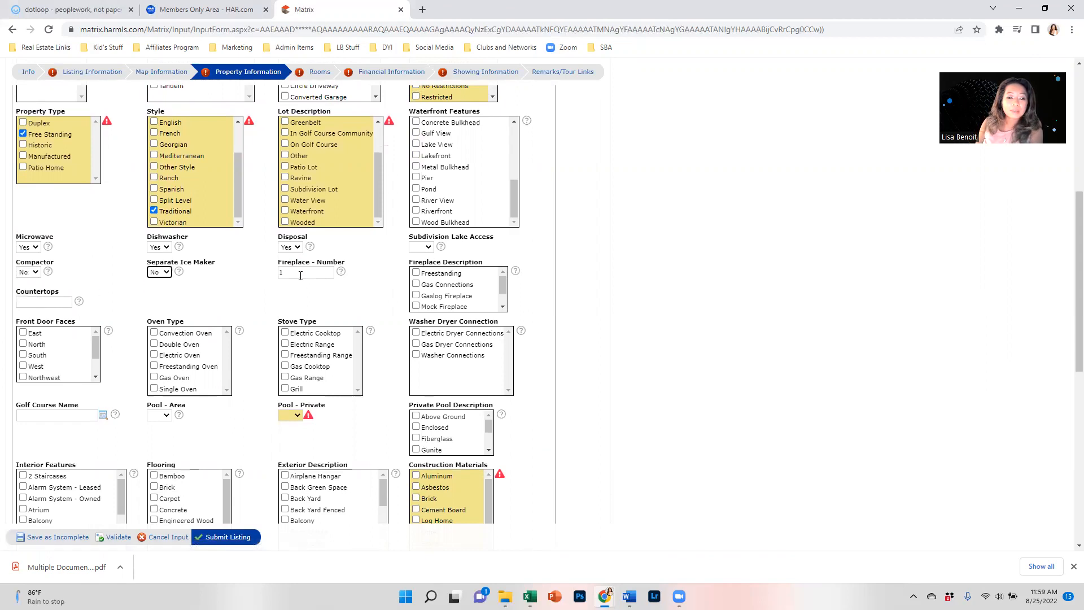
Step: Mark the fireplace as Gaslog and the oven type as Gas Oven
{"action": "scroll", "coordinate": [437, 285], "scroll_direction": "down", "scroll_amount": 1}
{"action": "left_click", "coordinate": [420, 272]}
{"action": "left_click", "coordinate": [418, 275]}
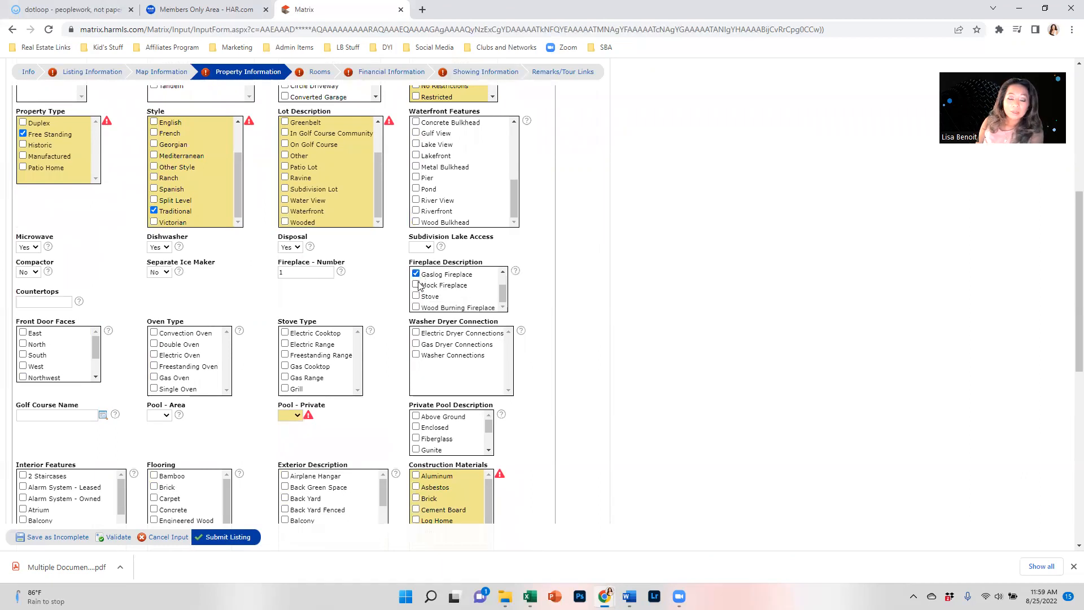
{"action": "scroll", "coordinate": [446, 265], "scroll_direction": "down", "scroll_amount": 1}
{"action": "scroll", "coordinate": [461, 246], "scroll_direction": "up", "scroll_amount": 1}
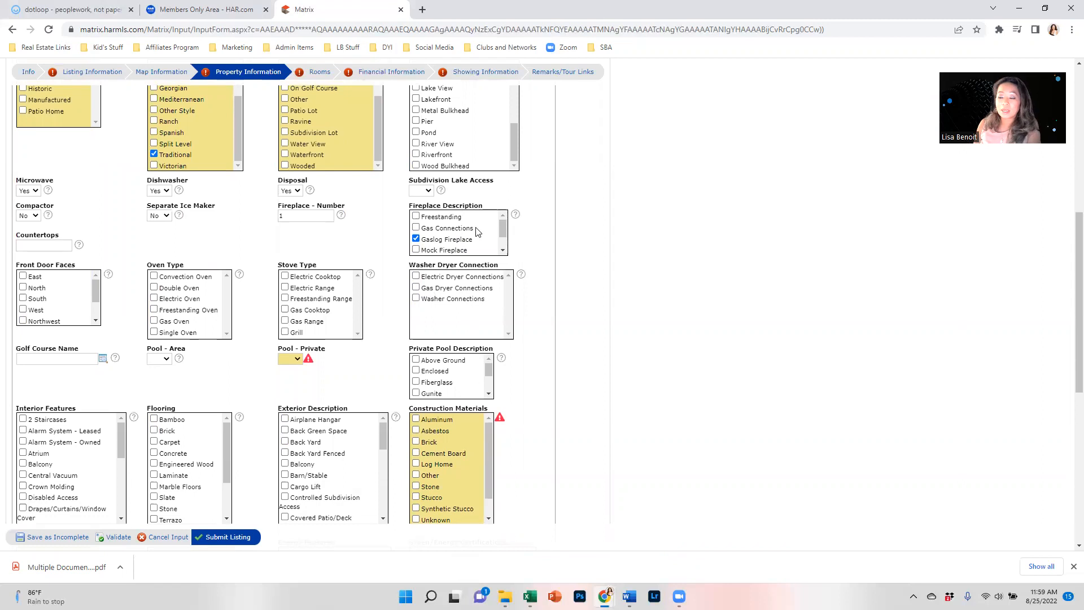
{"action": "scroll", "coordinate": [499, 225], "scroll_direction": "down", "scroll_amount": 1}
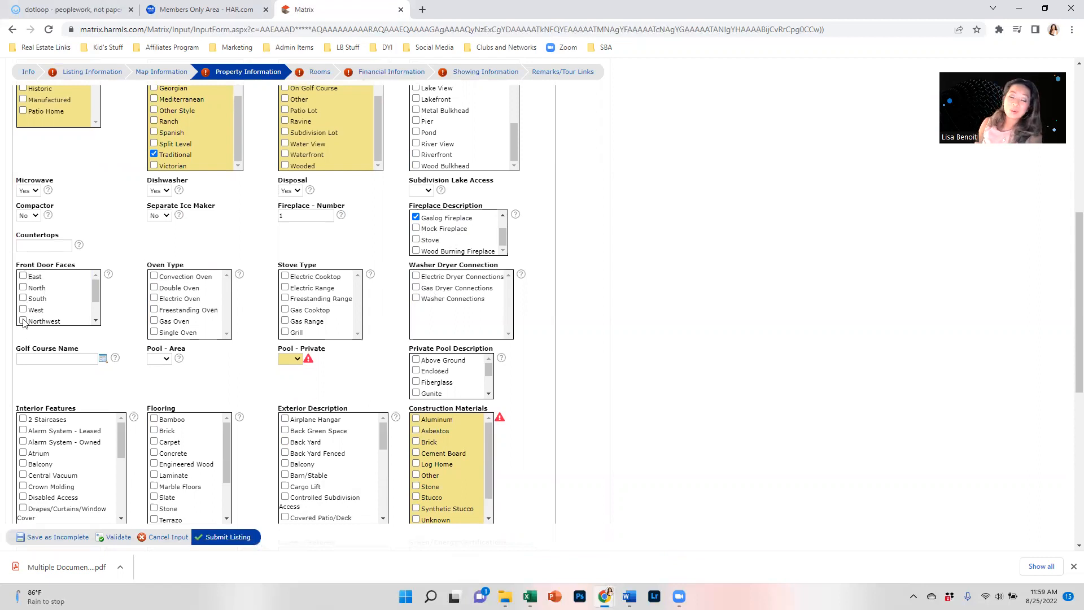
{"action": "scroll", "coordinate": [40, 286], "scroll_direction": "down", "scroll_amount": 1}
{"action": "scroll", "coordinate": [40, 288], "scroll_direction": "down", "scroll_amount": 2}
{"action": "scroll", "coordinate": [37, 299], "scroll_direction": "up", "scroll_amount": 2}
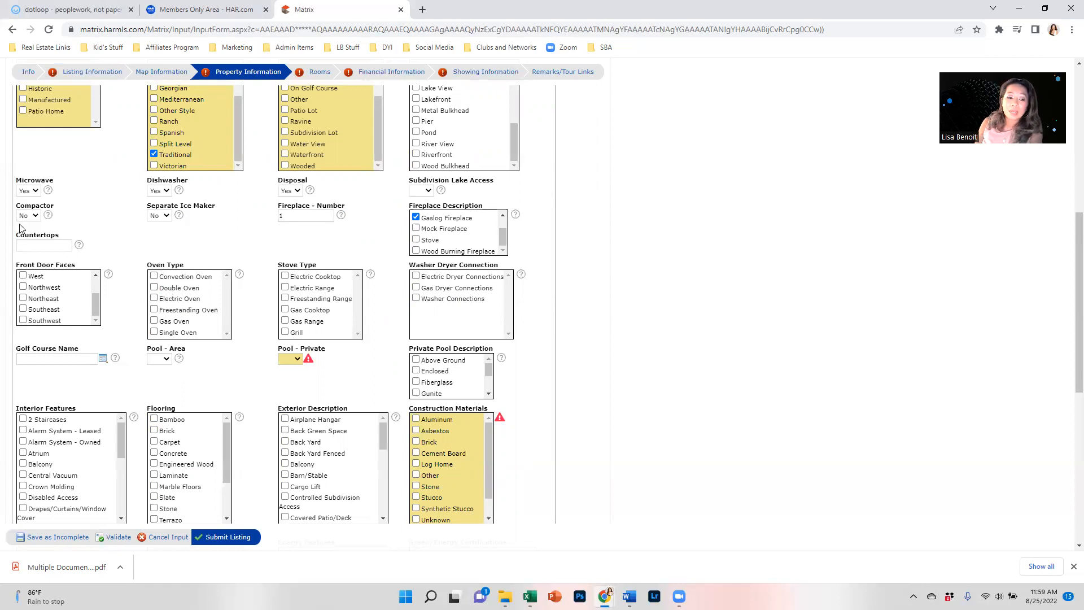
{"action": "scroll", "coordinate": [174, 305], "scroll_direction": "down", "scroll_amount": 2}
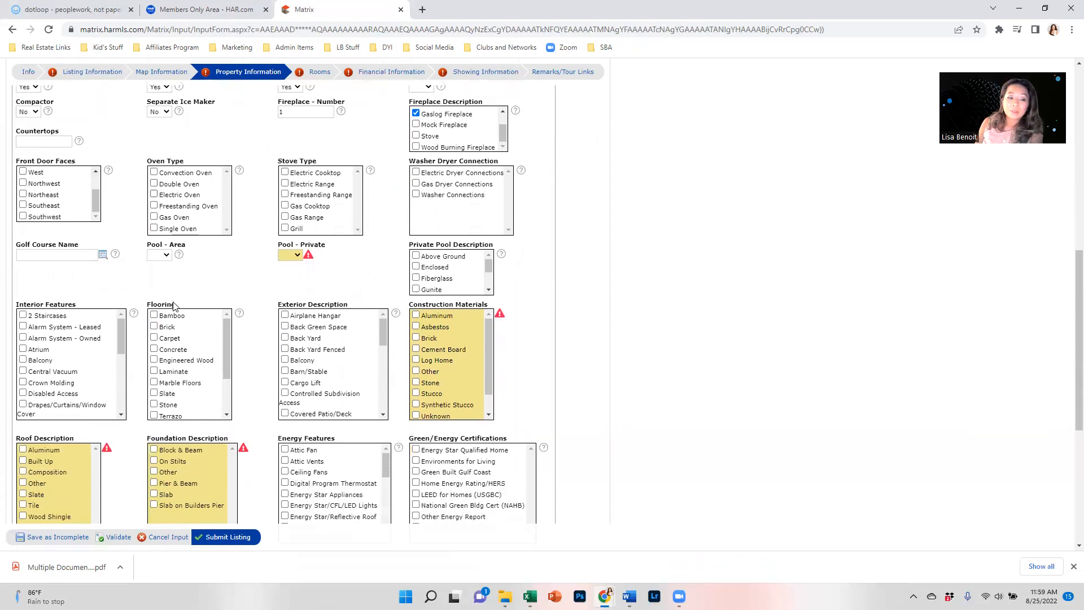
{"action": "left_click", "coordinate": [156, 208]}
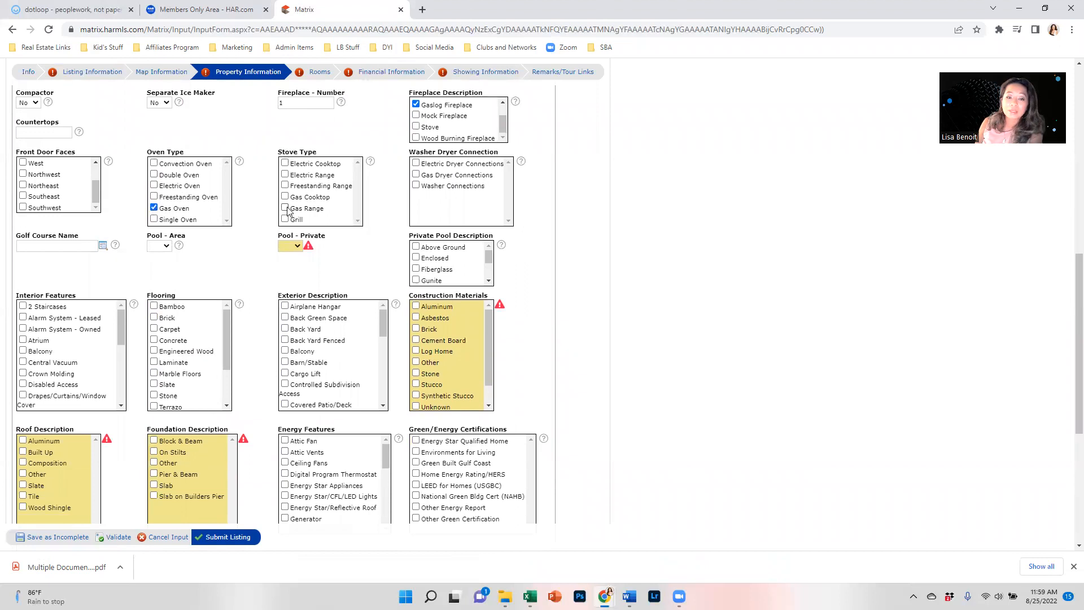
Step: Check Electric Dryer and Washer Connections, set Pool - Private to No and Pool - Area to Yes
{"action": "left_click", "coordinate": [416, 164]}
{"action": "left_click", "coordinate": [416, 185]}
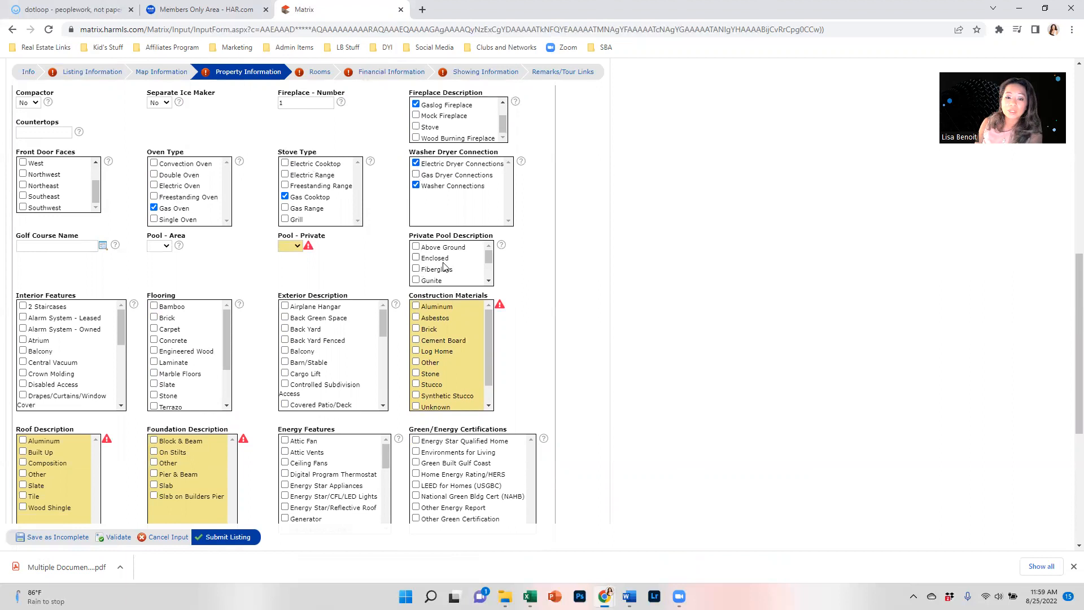
{"action": "left_click_drag", "start_coordinate": [490, 258], "coordinate": [491, 276]}
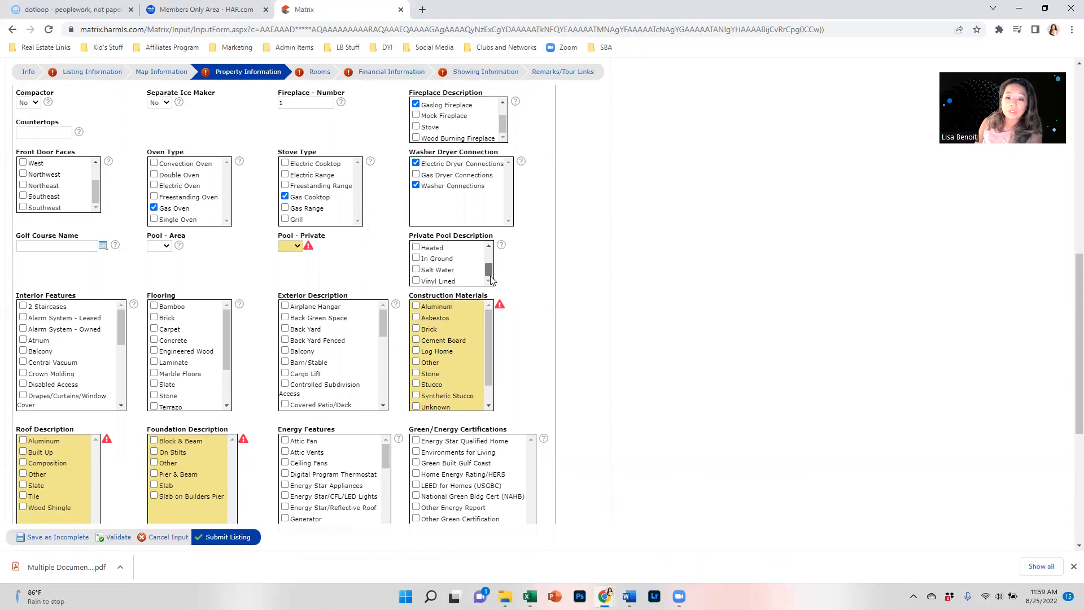
{"action": "left_click", "coordinate": [298, 246]}
{"action": "left_click", "coordinate": [286, 272]}
{"action": "left_click", "coordinate": [160, 247]}
{"action": "left_click", "coordinate": [161, 265]}
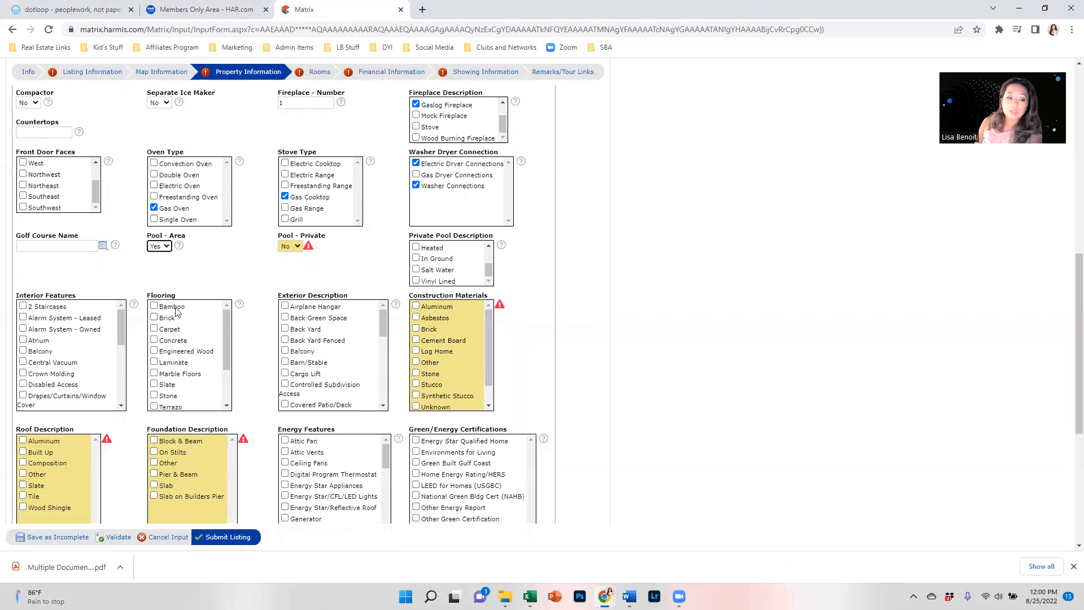
Step: Check Laminate and Carpet under Flooring
{"action": "left_click", "coordinate": [154, 362]}
{"action": "scroll", "coordinate": [156, 366], "scroll_direction": "down", "scroll_amount": 2}
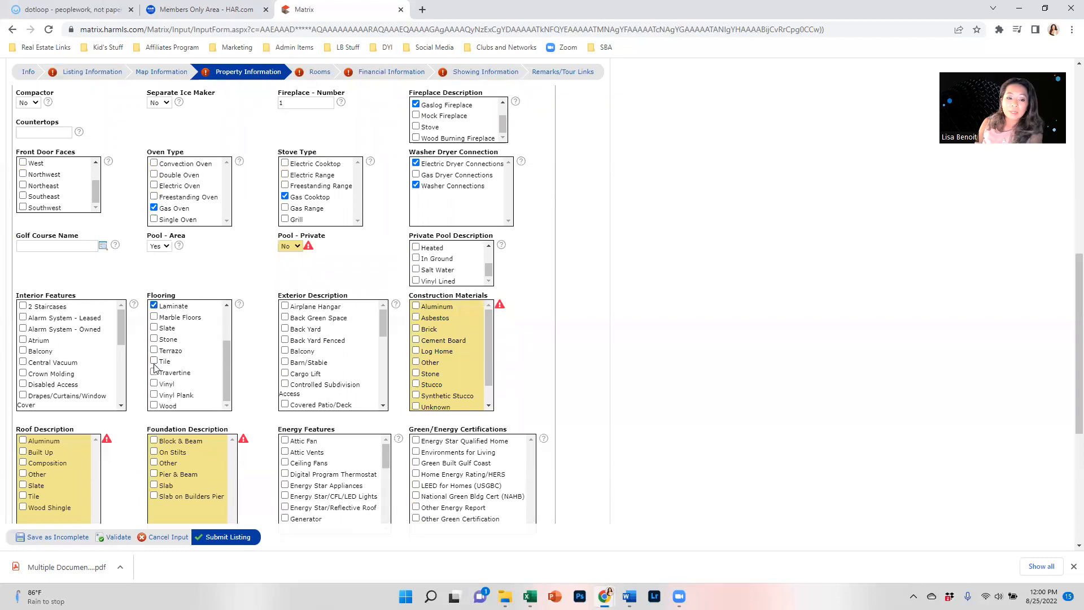
{"action": "scroll", "coordinate": [156, 364], "scroll_direction": "up", "scroll_amount": 2}
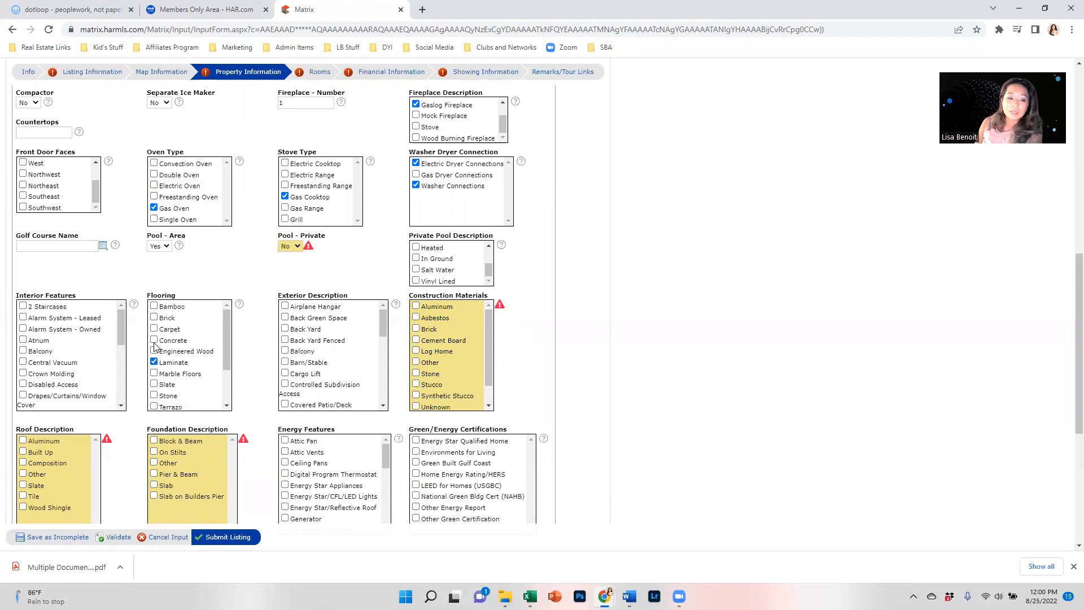
{"action": "left_click", "coordinate": [154, 329]}
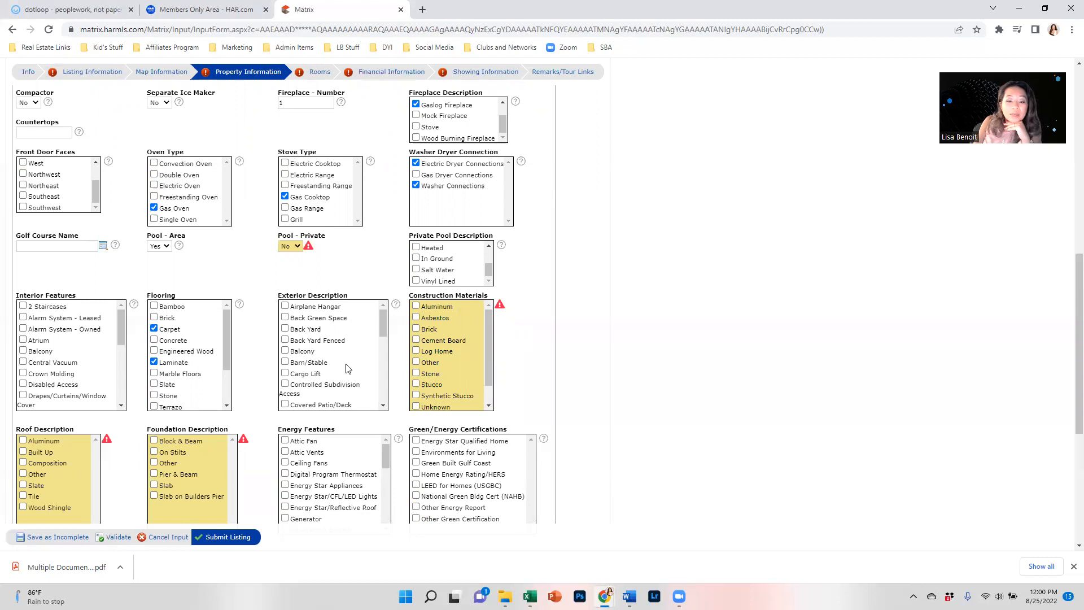
Step: Add Side Yard to the Exterior Description and review the rest of the form
{"action": "scroll", "coordinate": [346, 369], "scroll_direction": "down", "scroll_amount": 10}
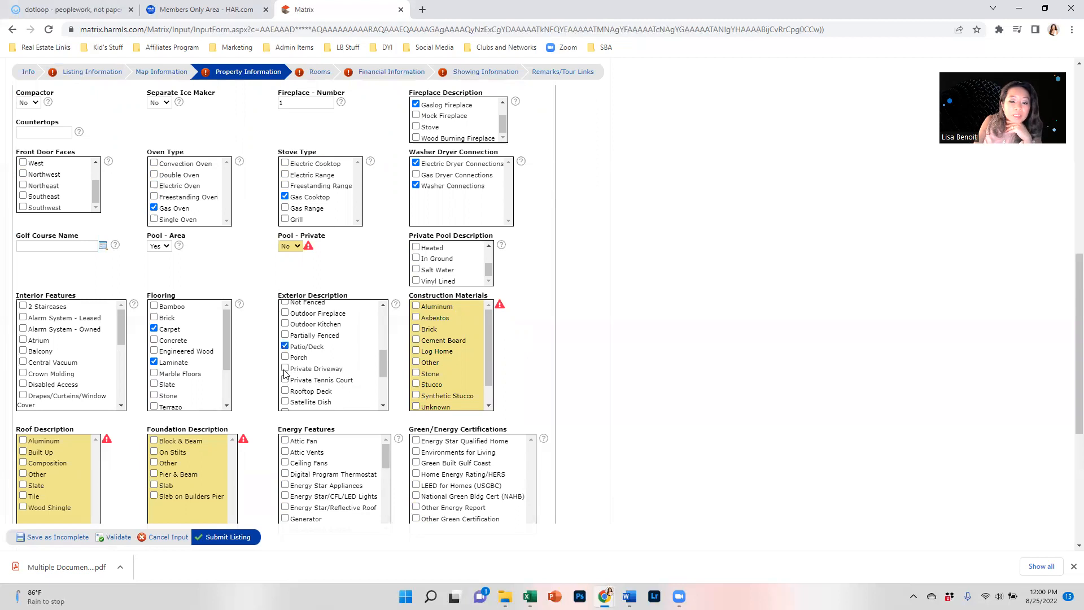
{"action": "scroll", "coordinate": [285, 353], "scroll_direction": "down", "scroll_amount": 1}
{"action": "scroll", "coordinate": [286, 355], "scroll_direction": "down", "scroll_amount": 1}
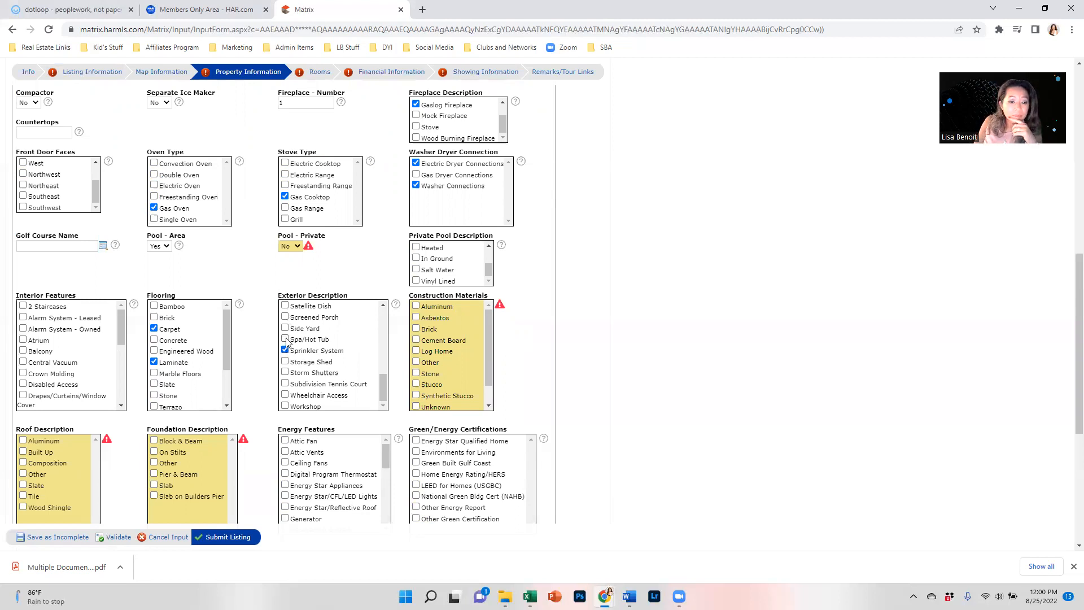
{"action": "left_click", "coordinate": [285, 328]}
{"action": "scroll", "coordinate": [290, 353], "scroll_direction": "down", "scroll_amount": 1}
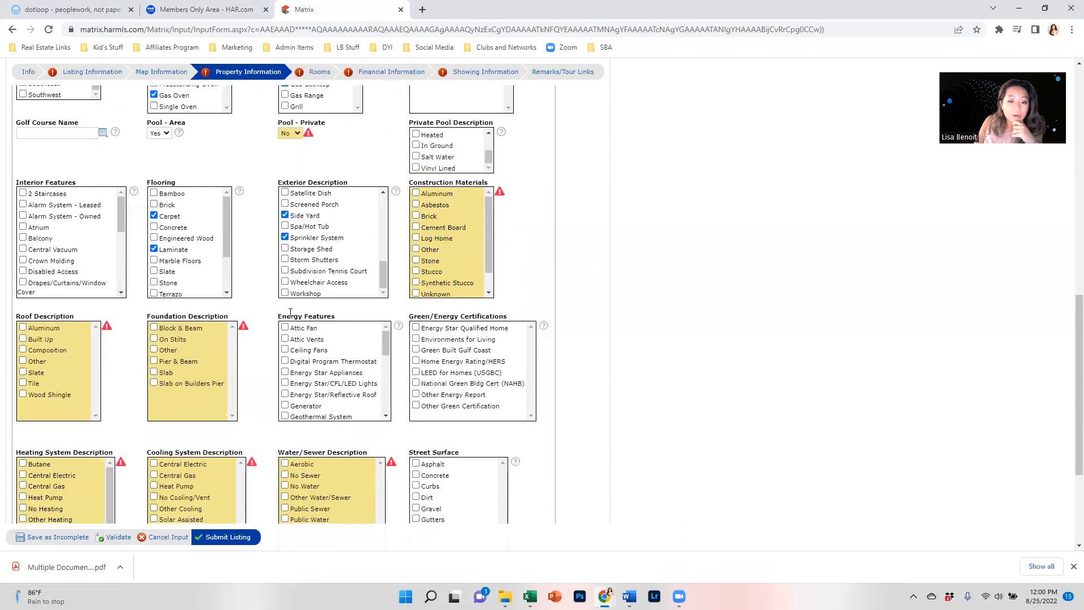
{"action": "scroll", "coordinate": [297, 304], "scroll_direction": "up", "scroll_amount": 2}
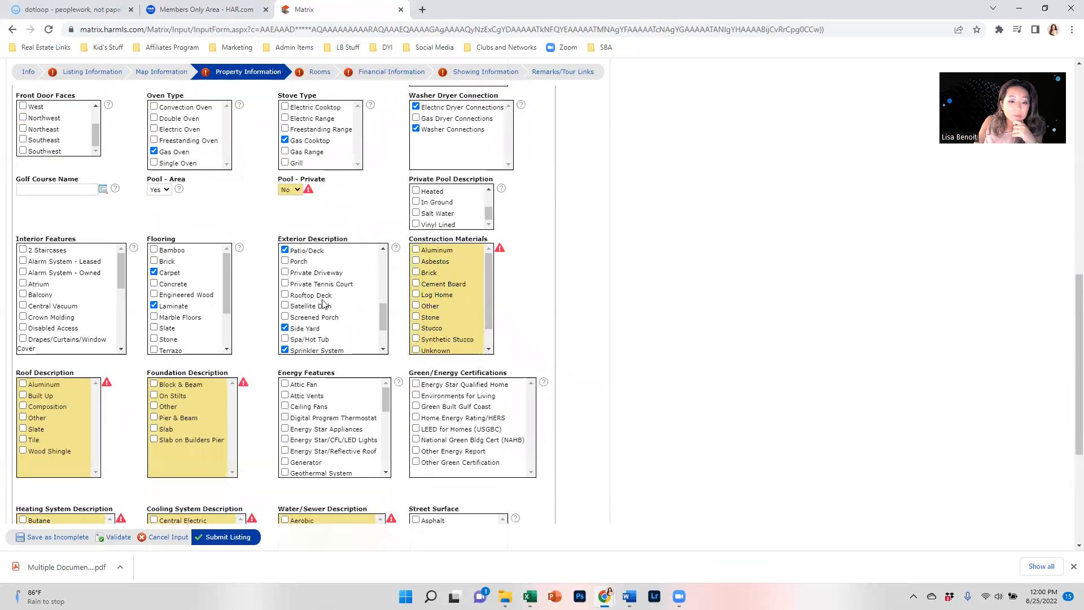
{"action": "scroll", "coordinate": [313, 305], "scroll_direction": "up", "scroll_amount": 2}
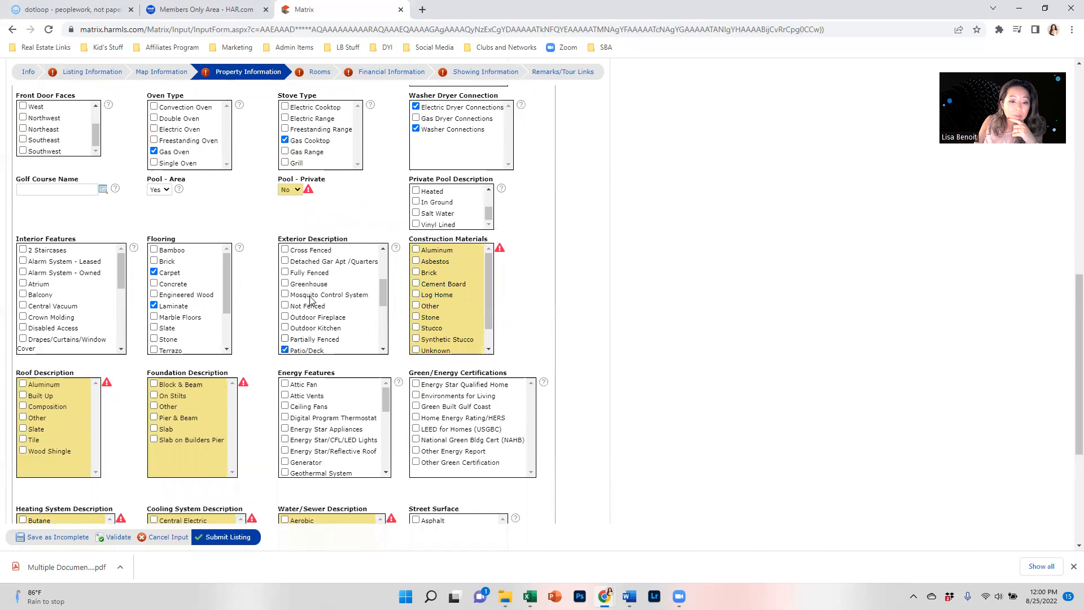
{"action": "scroll", "coordinate": [308, 306], "scroll_direction": "up", "scroll_amount": 2}
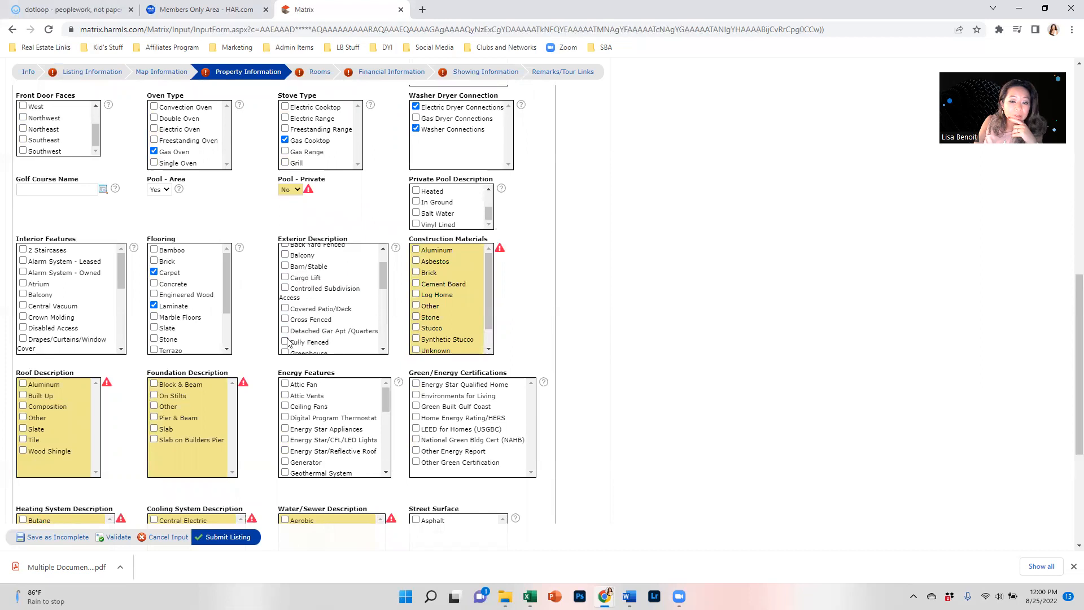
{"action": "scroll", "coordinate": [305, 314], "scroll_direction": "up", "scroll_amount": 3}
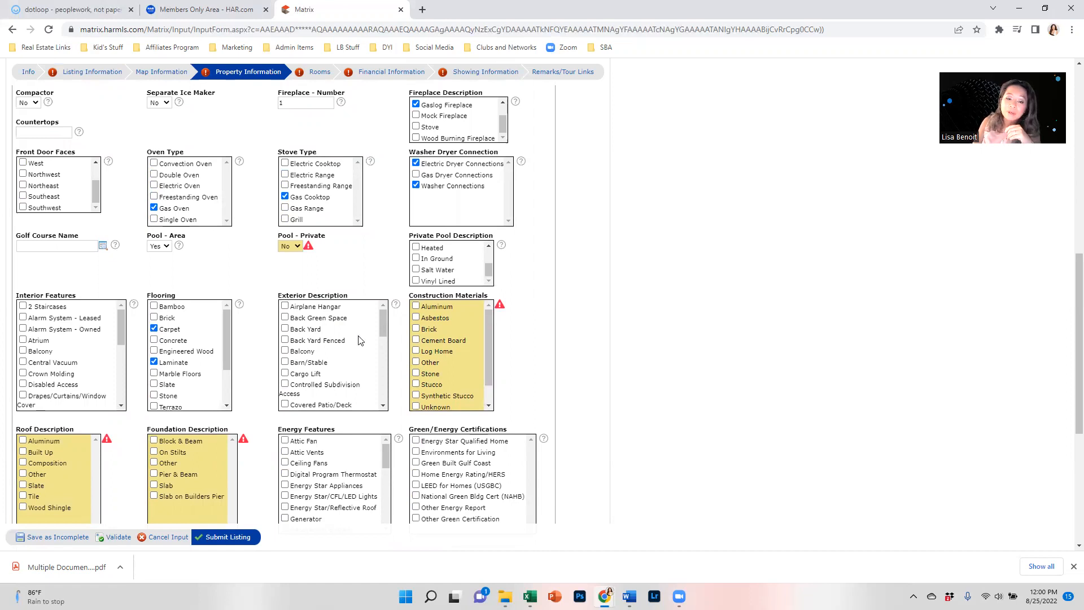
{"action": "scroll", "coordinate": [280, 329], "scroll_direction": "down", "scroll_amount": 4}
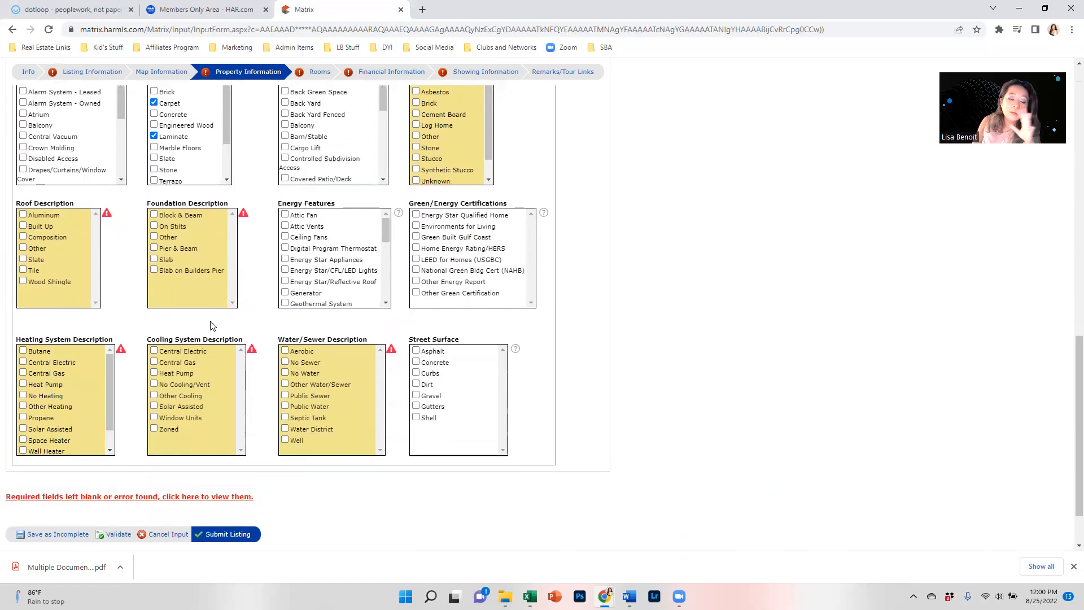
{"action": "scroll", "coordinate": [215, 325], "scroll_direction": "down", "scroll_amount": 1}
{"action": "scroll", "coordinate": [282, 398], "scroll_direction": "up", "scroll_amount": 4}
{"action": "scroll", "coordinate": [315, 398], "scroll_direction": "up", "scroll_amount": 1}
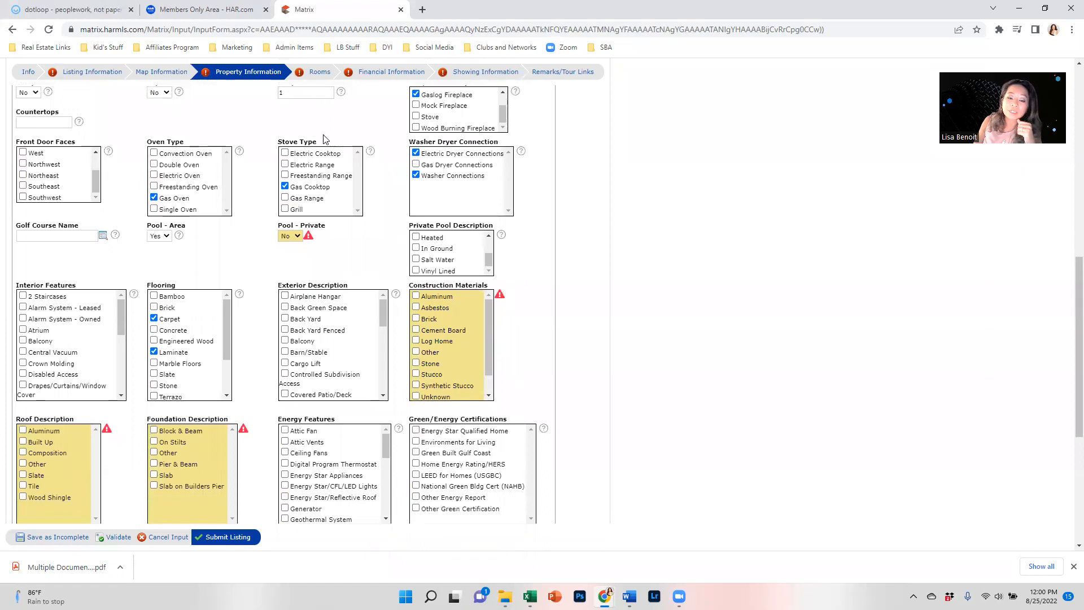
{"action": "left_click", "coordinate": [319, 75]}
{"action": "right_click", "coordinate": [318, 72]}
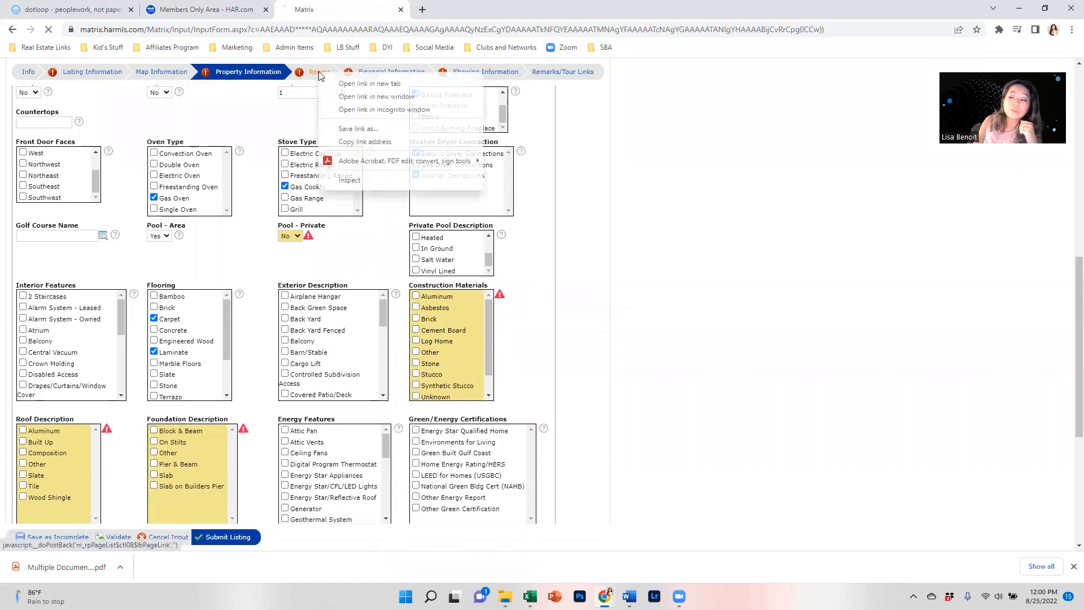
Step: Dismiss the stray link popup, select the Bedrooms field, then go to Financial Information
{"action": "left_click", "coordinate": [103, 220]}
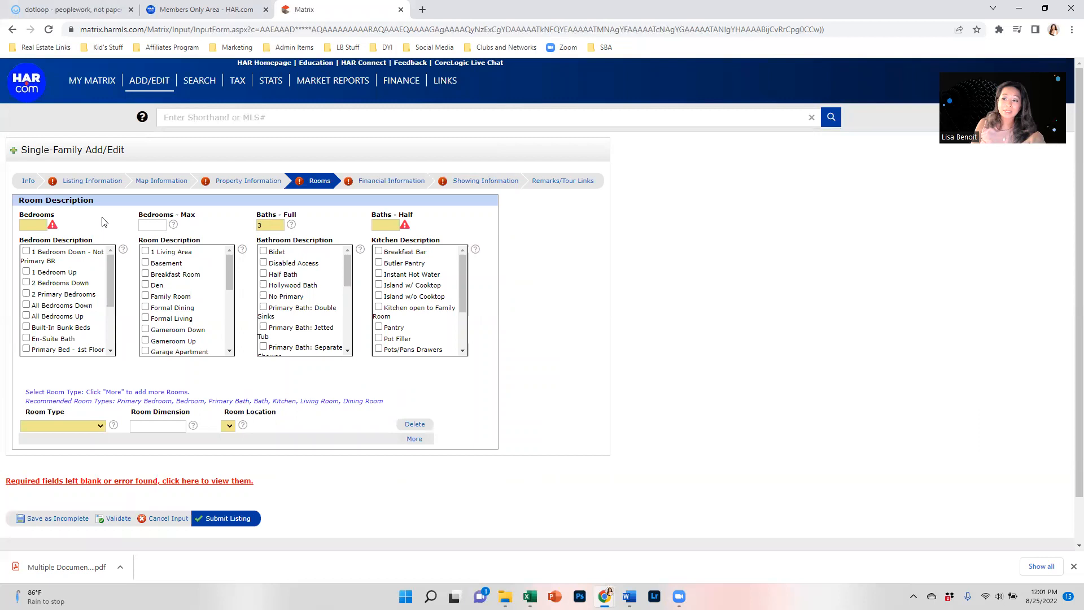
{"action": "left_click", "coordinate": [38, 227]}
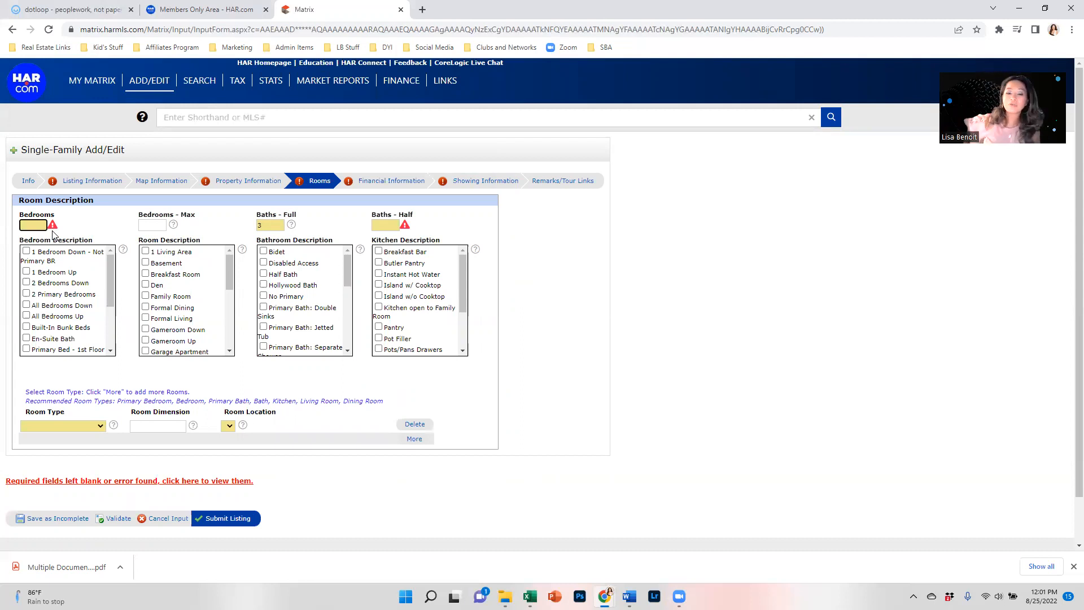
{"action": "scroll", "coordinate": [198, 360], "scroll_direction": "down", "scroll_amount": 1}
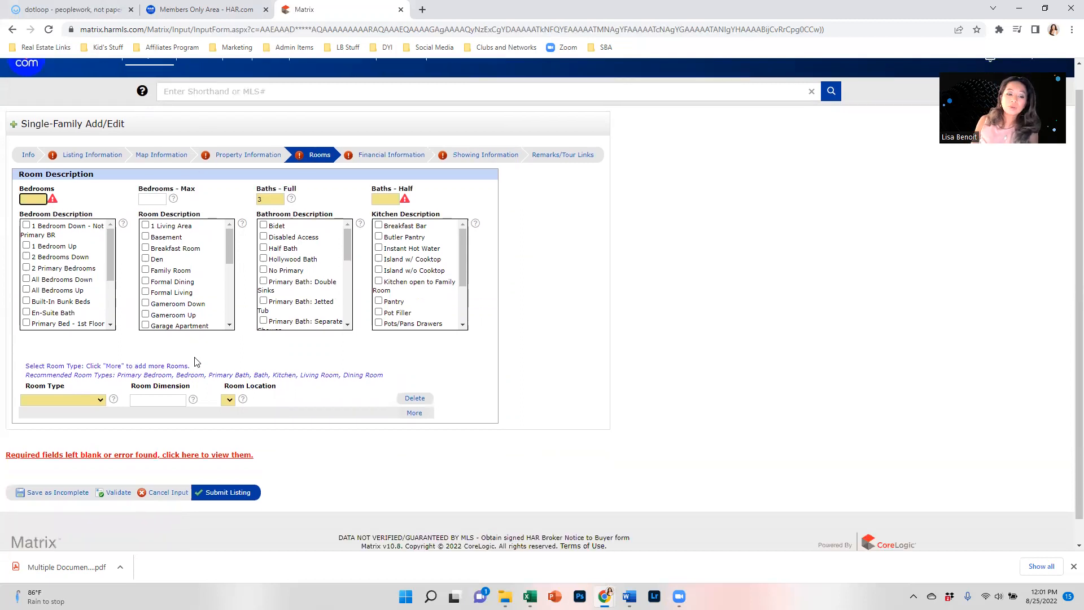
{"action": "scroll", "coordinate": [210, 358], "scroll_direction": "up", "scroll_amount": 1}
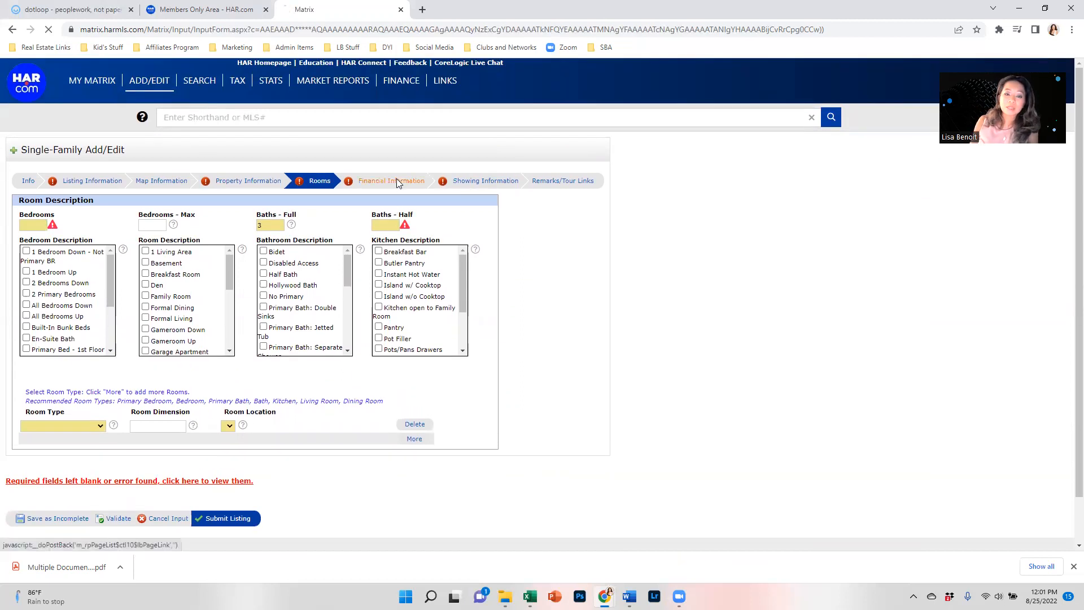
{"action": "left_click", "coordinate": [395, 181]}
Step: Set Mandatory HOA/Mgmt Co to Yes
{"action": "left_click", "coordinate": [33, 232]}
{"action": "left_click", "coordinate": [33, 251]}
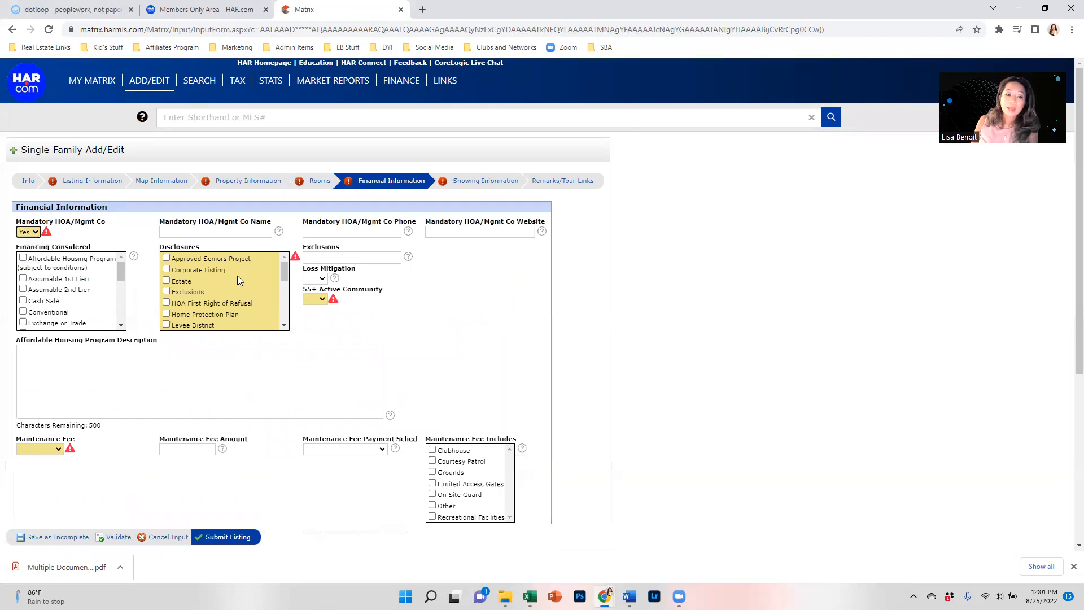
{"action": "scroll", "coordinate": [238, 280], "scroll_direction": "down", "scroll_amount": 3}
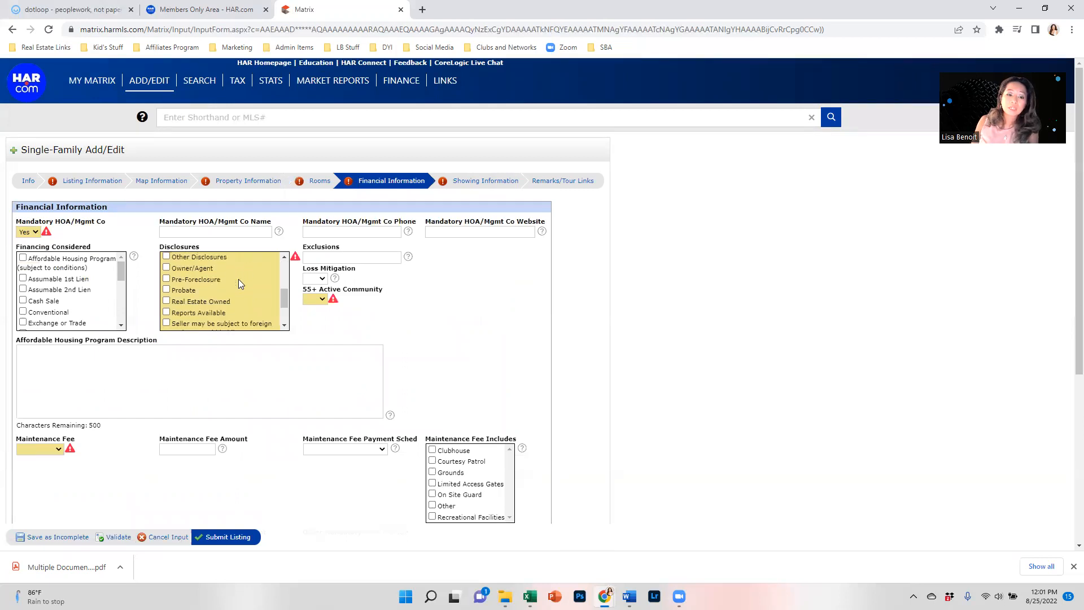
{"action": "scroll", "coordinate": [202, 278], "scroll_direction": "up", "scroll_amount": 2}
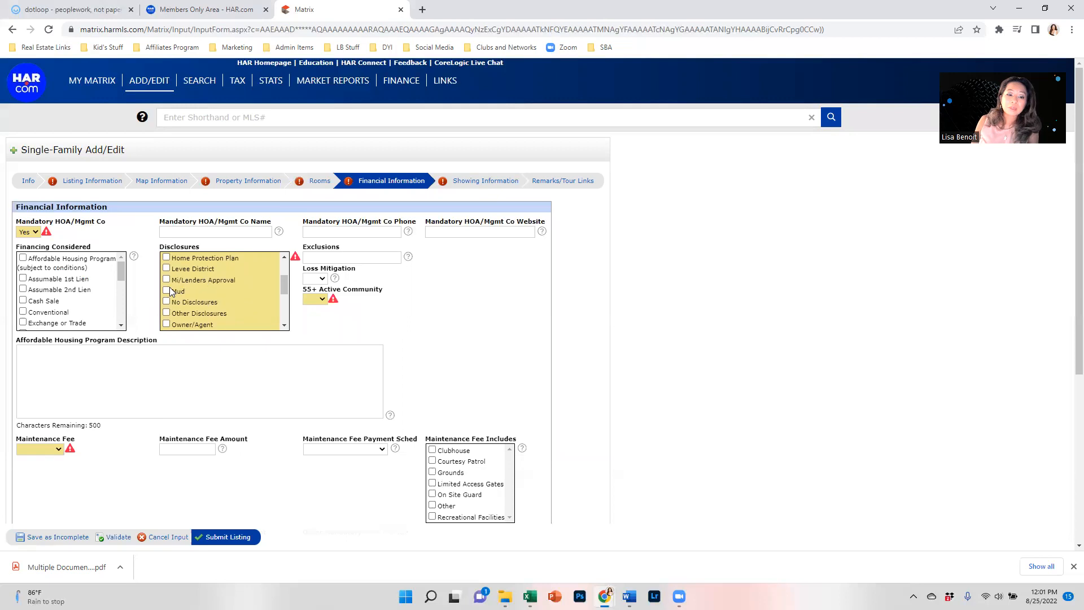
{"action": "scroll", "coordinate": [170, 290], "scroll_direction": "down", "scroll_amount": 2}
Step: Add Owner/Agent and HOA First Right of Refusal to the disclosures
{"action": "left_click", "coordinate": [167, 268]}
{"action": "scroll", "coordinate": [172, 294], "scroll_direction": "down", "scroll_amount": 2}
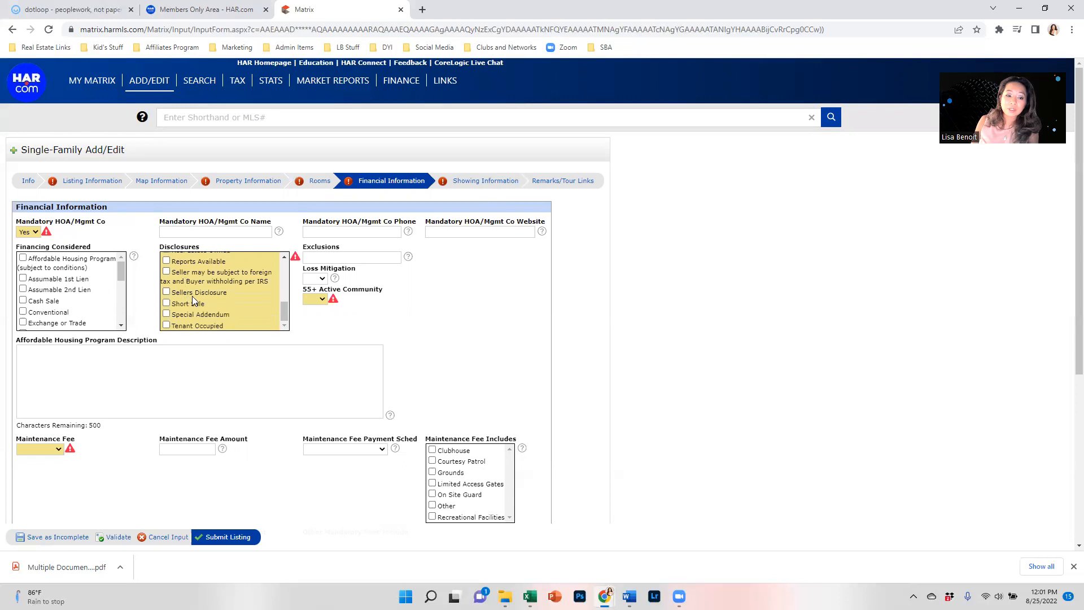
{"action": "scroll", "coordinate": [219, 303], "scroll_direction": "down", "scroll_amount": 1}
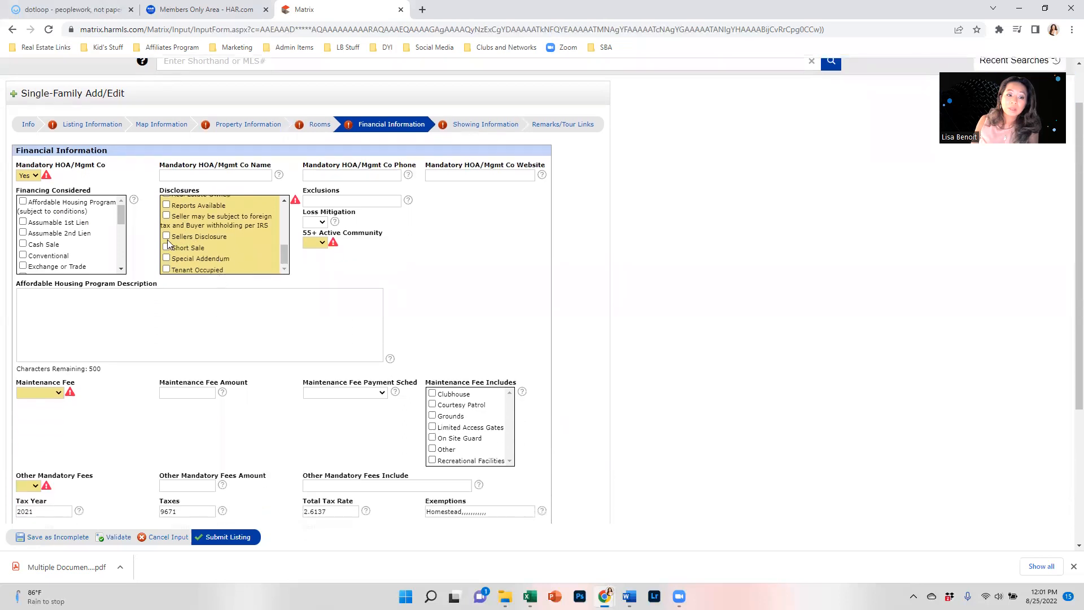
{"action": "scroll", "coordinate": [227, 261], "scroll_direction": "up", "scroll_amount": 6}
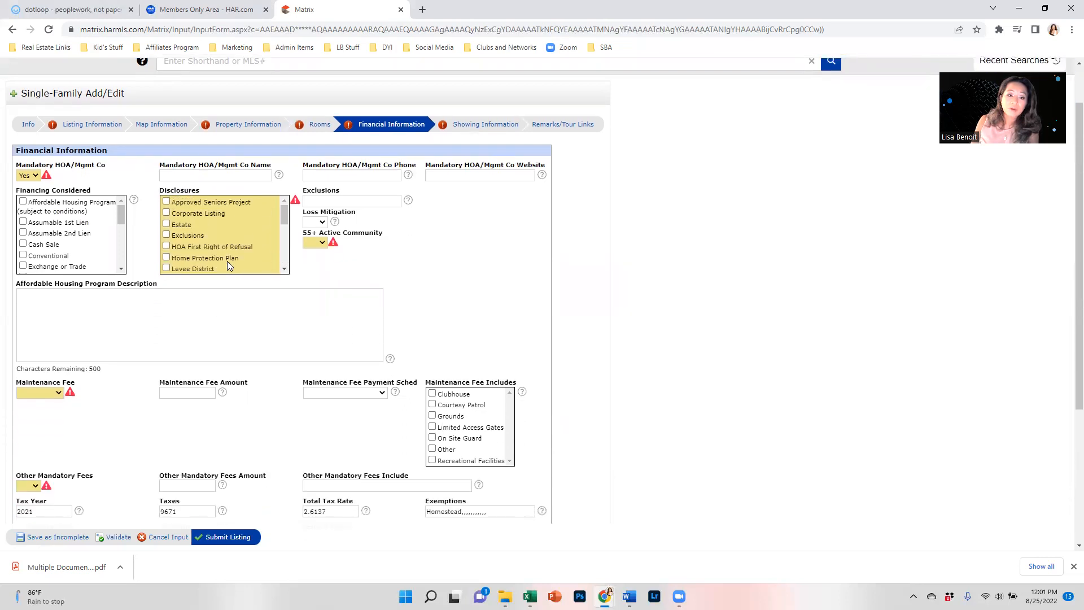
{"action": "scroll", "coordinate": [227, 259], "scroll_direction": "up", "scroll_amount": 1}
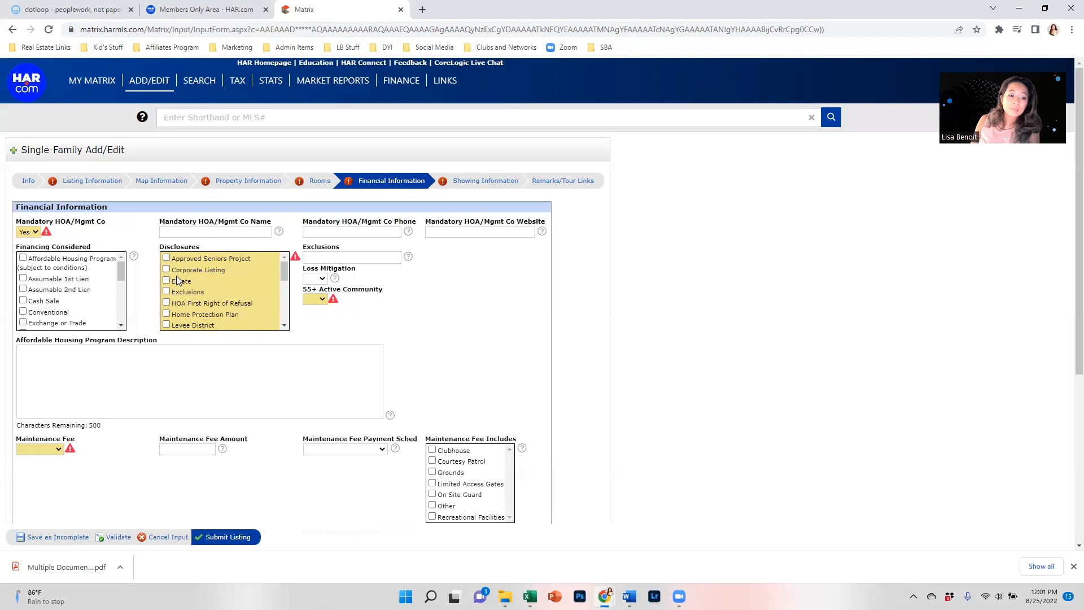
{"action": "left_click", "coordinate": [167, 304]}
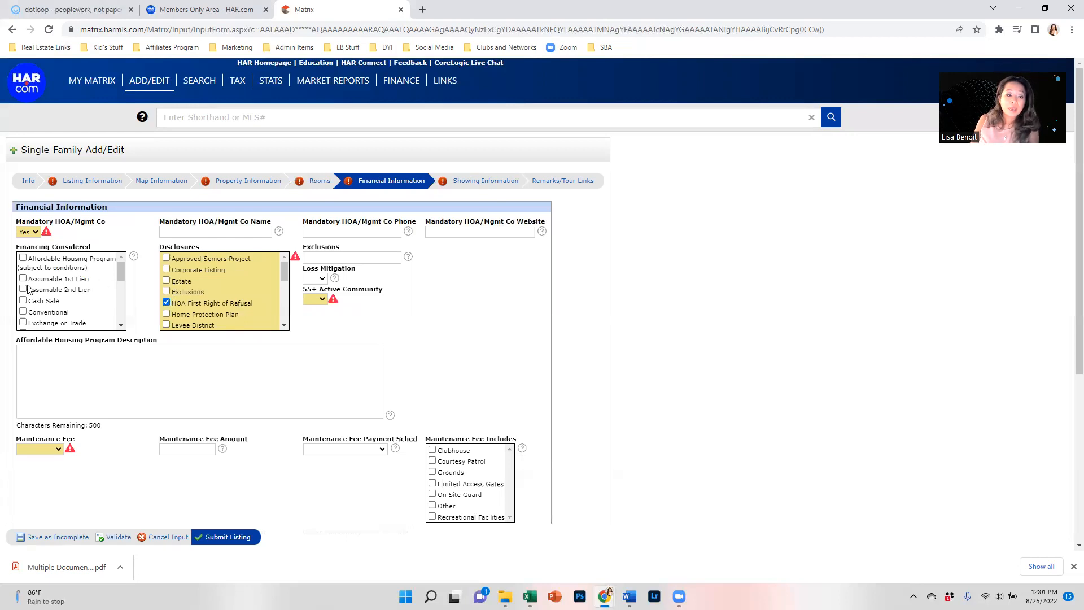
{"action": "scroll", "coordinate": [34, 289], "scroll_direction": "down", "scroll_amount": 1}
{"action": "scroll", "coordinate": [25, 273], "scroll_direction": "up", "scroll_amount": 1}
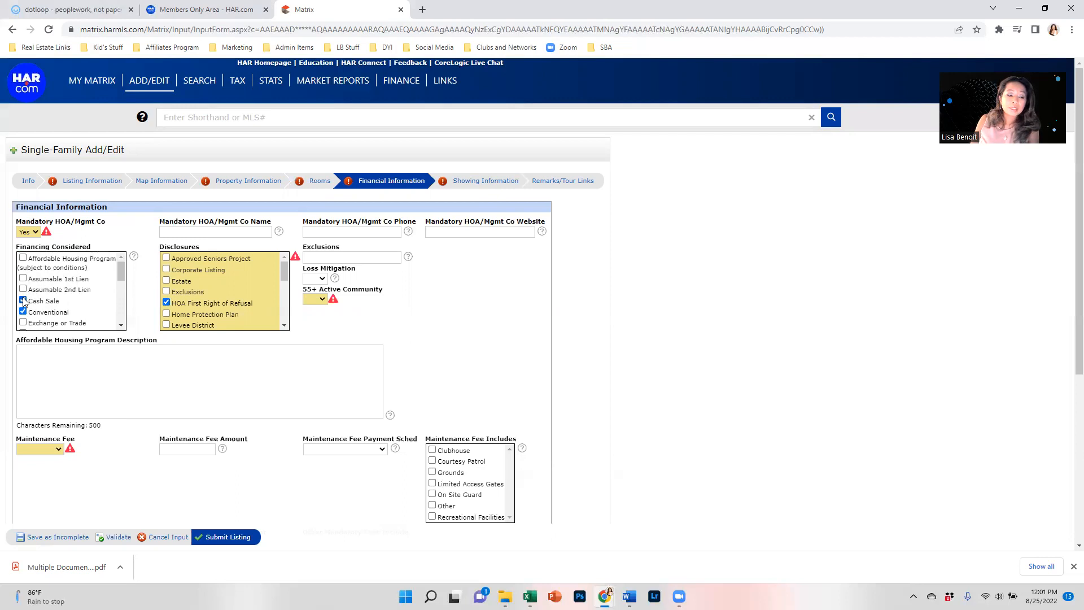
{"action": "scroll", "coordinate": [25, 302], "scroll_direction": "down", "scroll_amount": 2}
{"action": "scroll", "coordinate": [24, 280], "scroll_direction": "up", "scroll_amount": 1}
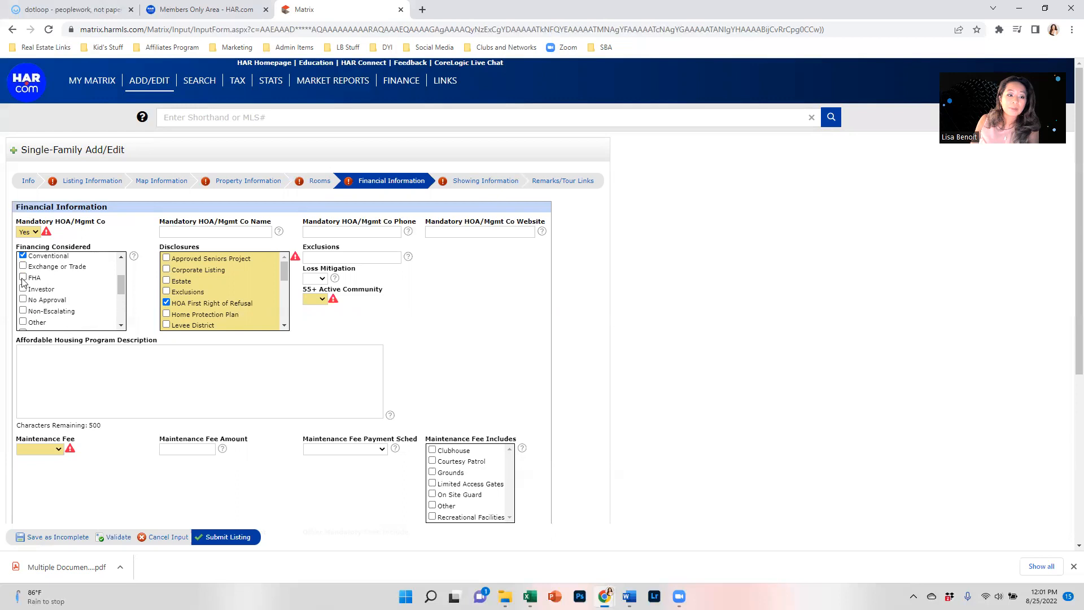
{"action": "scroll", "coordinate": [24, 285], "scroll_direction": "down", "scroll_amount": 2}
Step: Check VA financing and enter exclusions: Gym in Garage, Generator, Tv and Wall Mounts
{"action": "left_click", "coordinate": [24, 314]}
{"action": "left_click", "coordinate": [348, 257]}
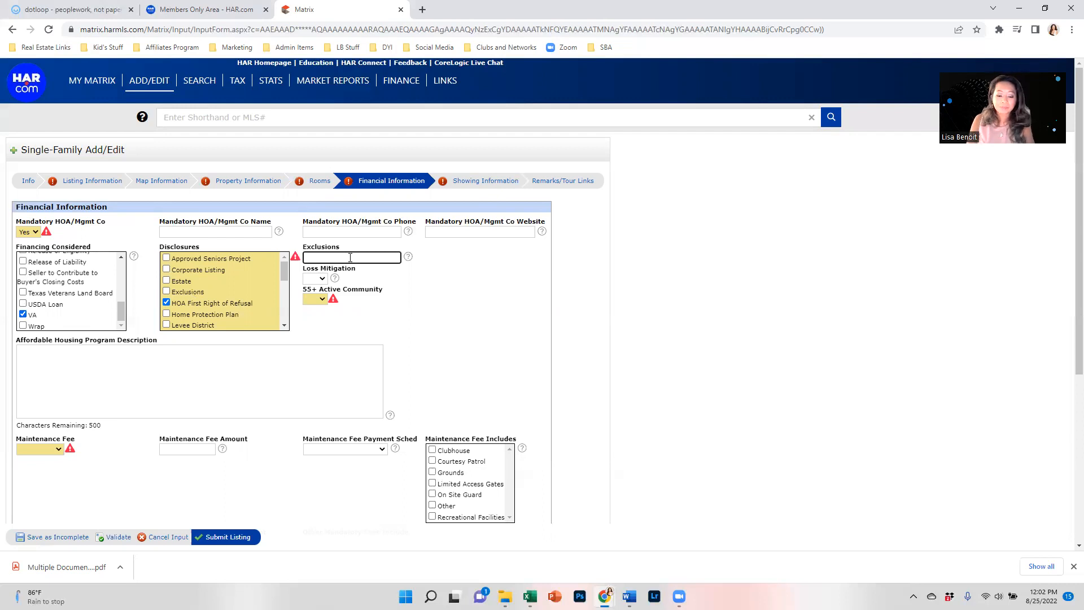
{"action": "type", "text": "G"}
{"action": "type", "text": "Gym"}
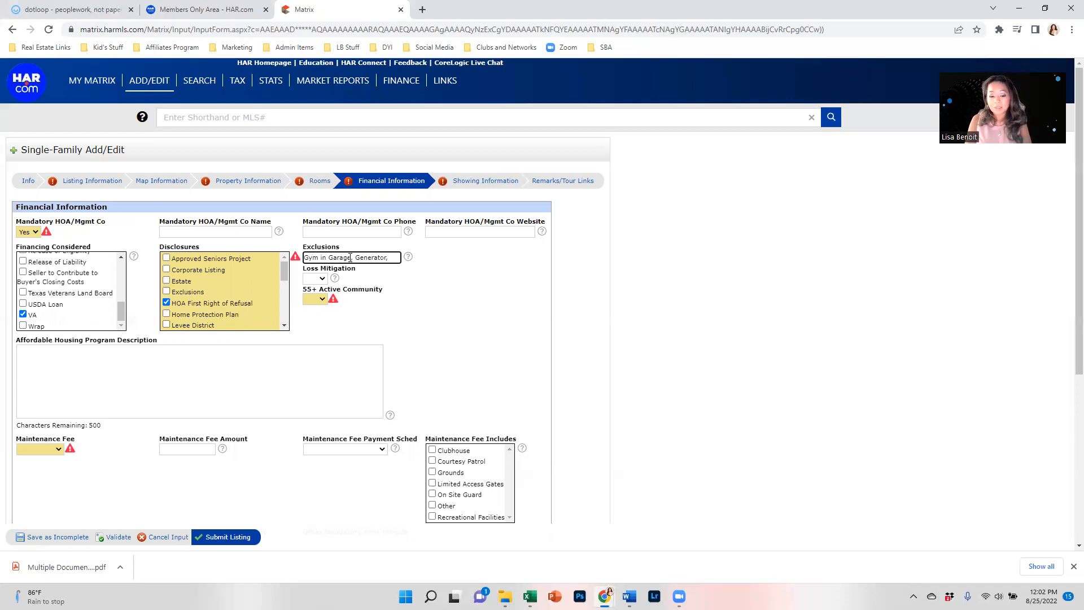
{"action": "type", "text": "Tv and Wall Mounts"}
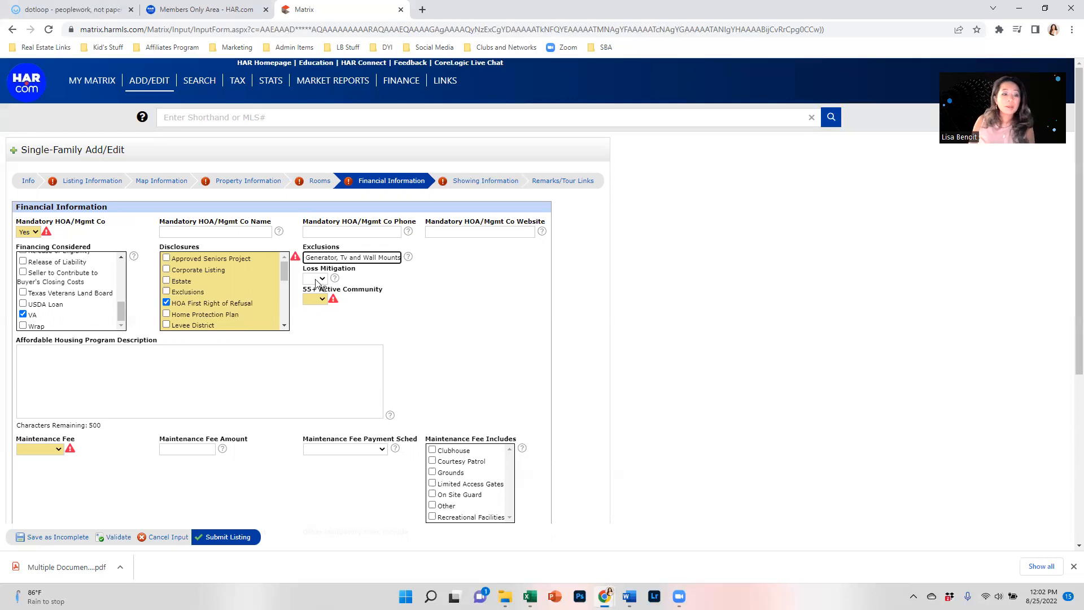
Step: Set 55+ Active Community to No and Maintenance Fee to Mandatory
{"action": "left_click", "coordinate": [321, 301]}
{"action": "left_click", "coordinate": [311, 325]}
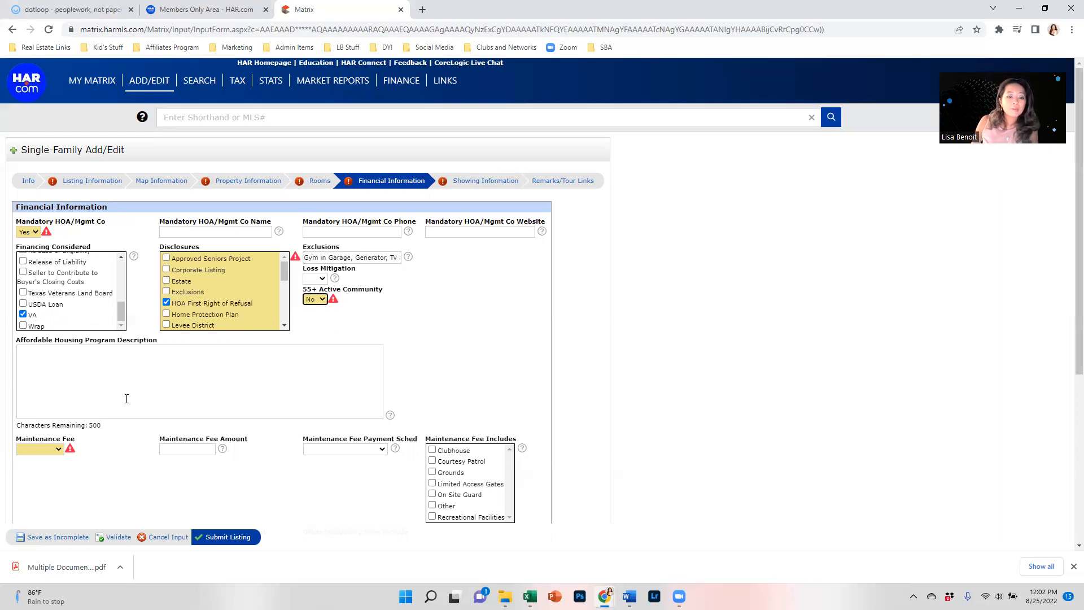
{"action": "left_click", "coordinate": [48, 450]}
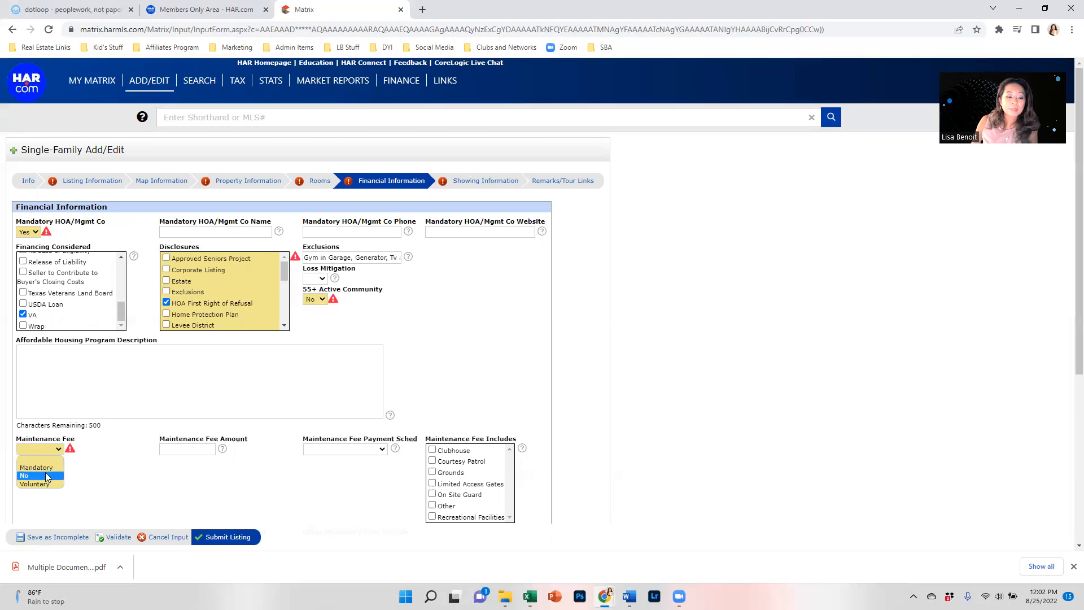
{"action": "left_click", "coordinate": [50, 468]}
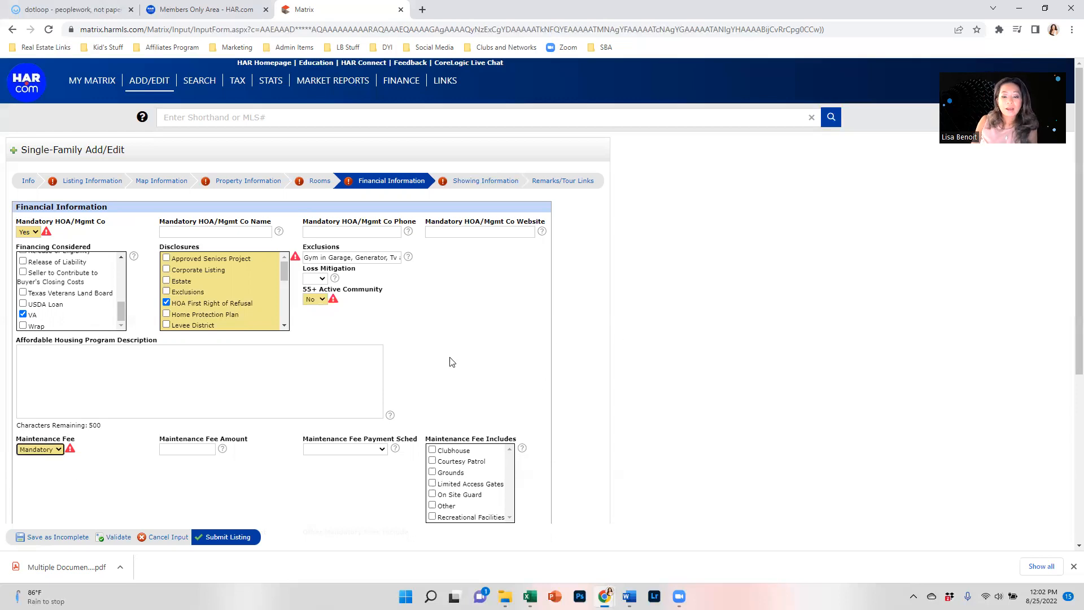
{"action": "scroll", "coordinate": [389, 370], "scroll_direction": "down", "scroll_amount": 1}
{"action": "scroll", "coordinate": [349, 237], "scroll_direction": "up", "scroll_amount": 1}
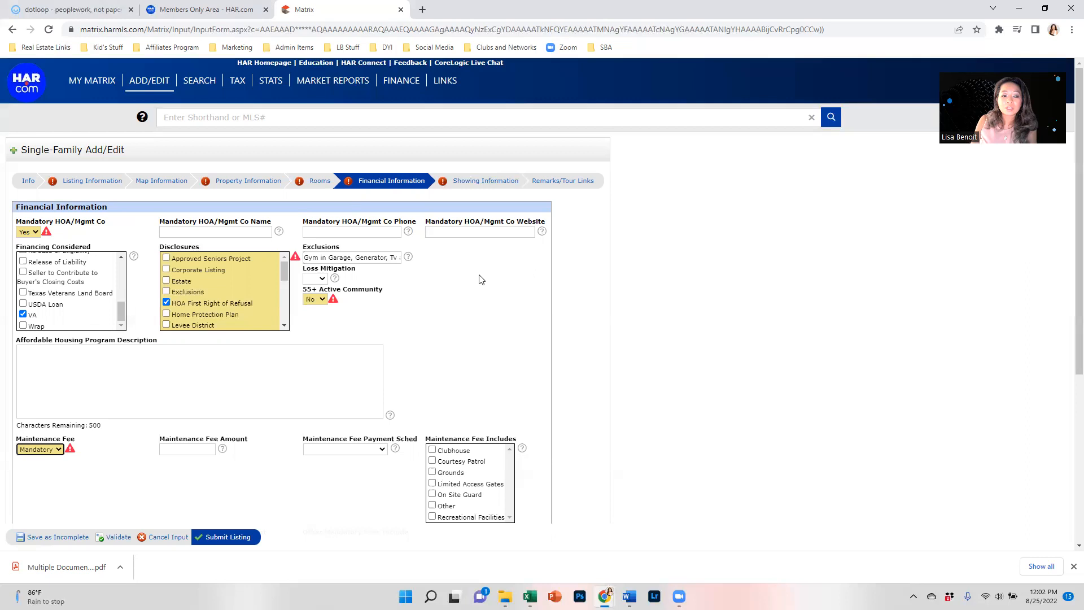
{"action": "left_click", "coordinate": [489, 180]}
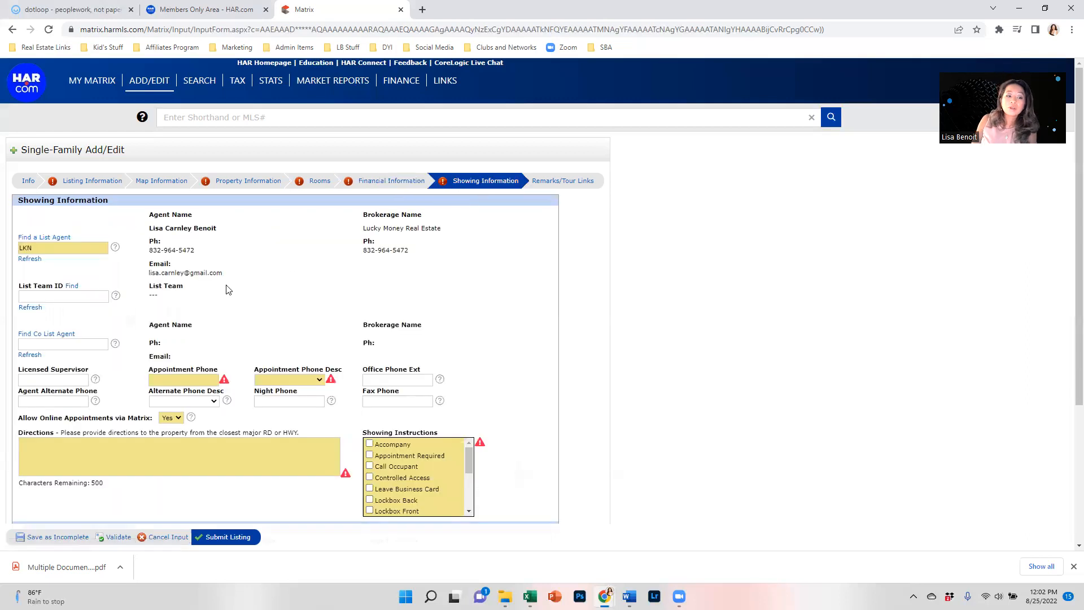
Step: Search for the listing team by name and fill it into List Team ID
{"action": "left_click", "coordinate": [71, 288]}
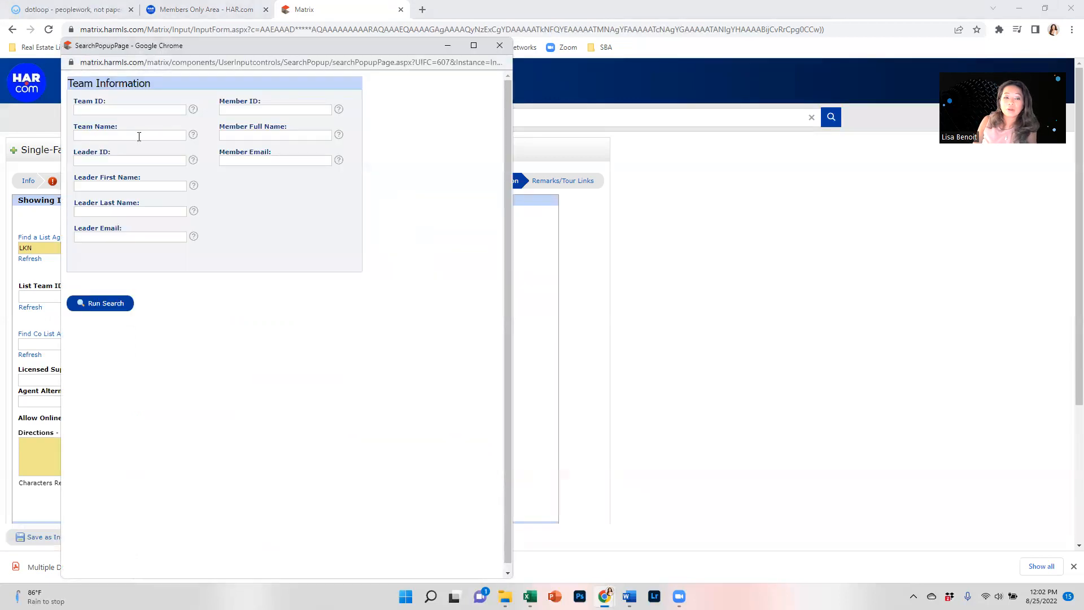
{"action": "left_click", "coordinate": [136, 135]}
{"action": "type", "text": "benoit"}
{"action": "key", "text": "Return"}
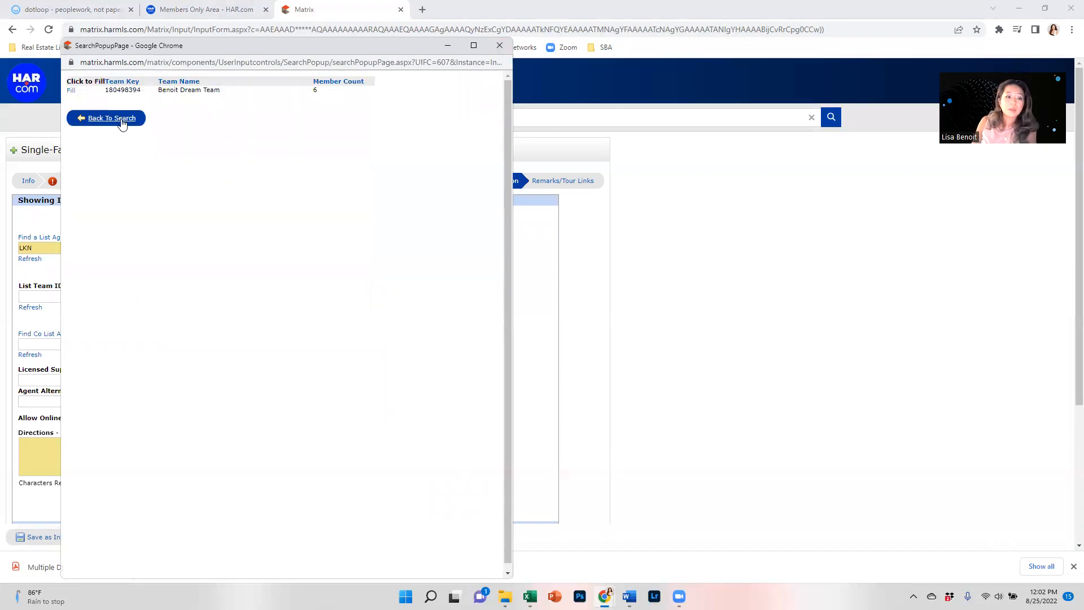
{"action": "left_click", "coordinate": [71, 90]}
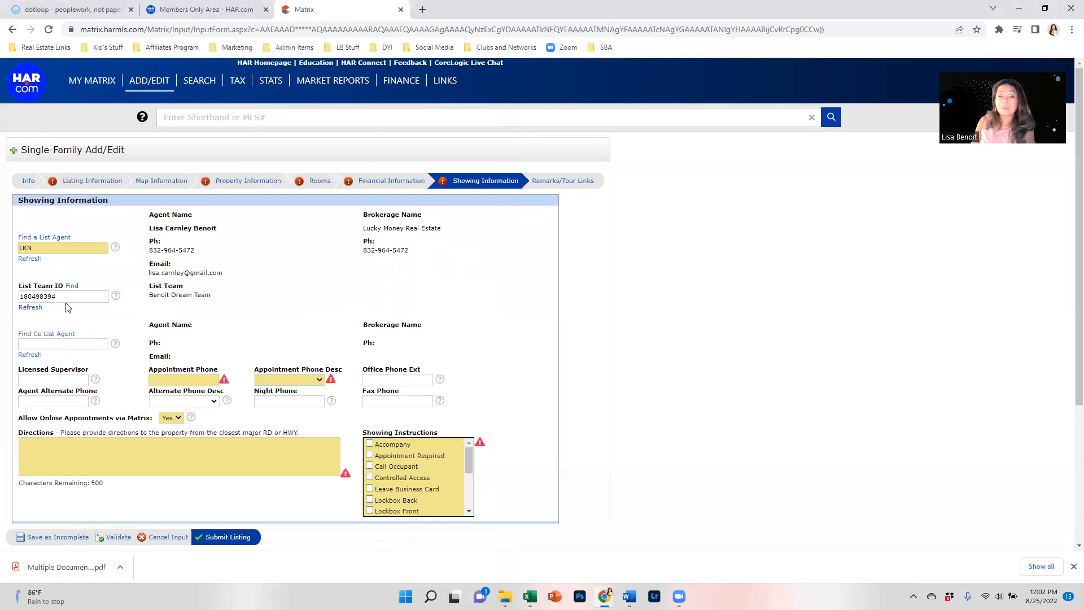
Step: Look up the co-list agent by first and last name and fill them in
{"action": "left_click", "coordinate": [63, 335]}
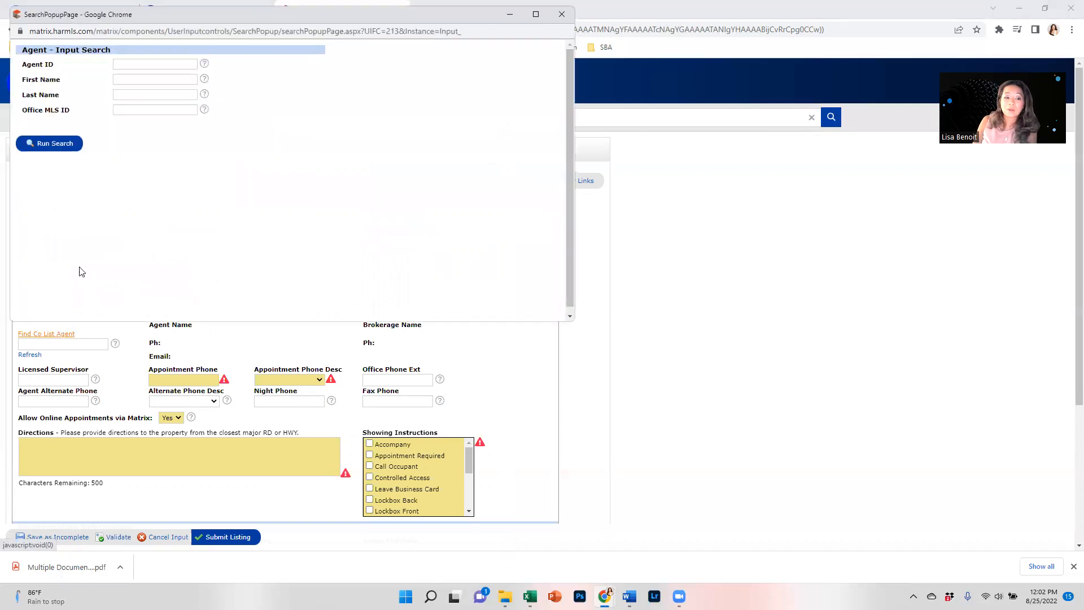
{"action": "left_click", "coordinate": [162, 63]}
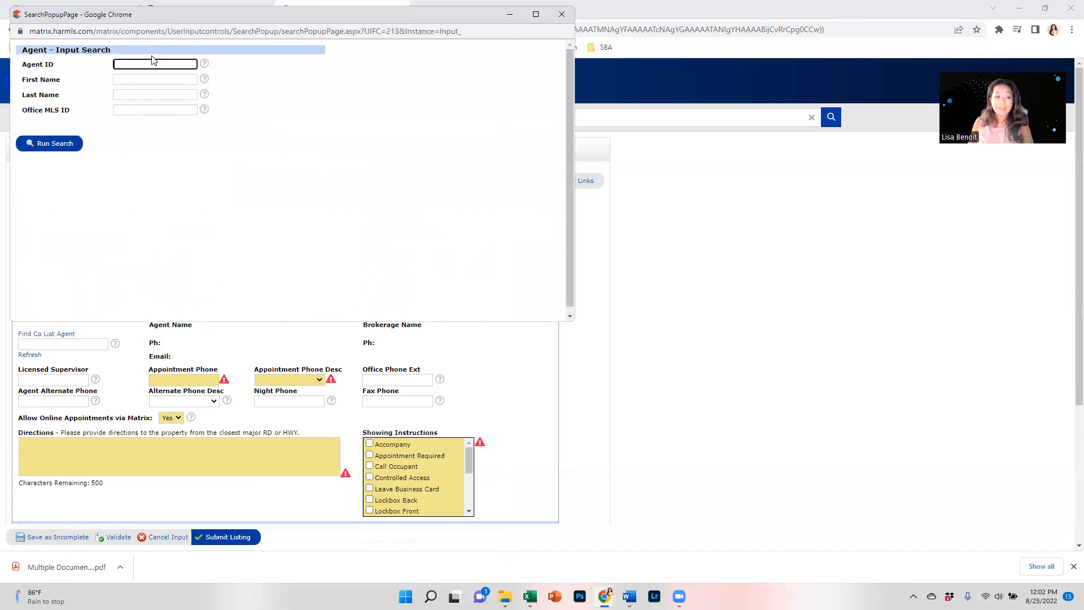
{"action": "left_click", "coordinate": [161, 79]}
{"action": "key", "text": "Tab"}
{"action": "key", "text": "Return"}
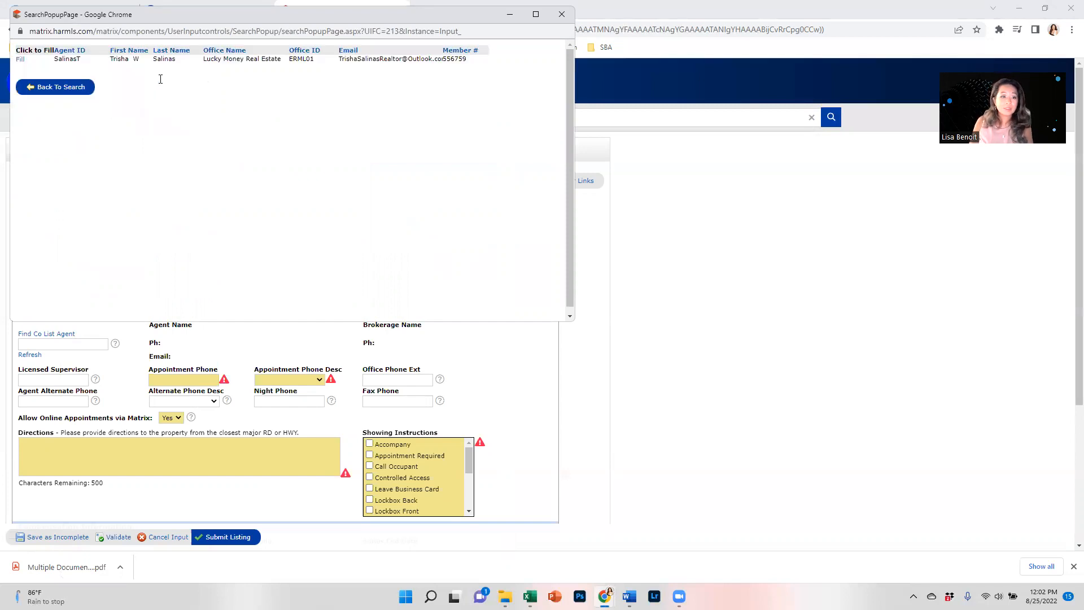
{"action": "left_click", "coordinate": [21, 64]}
Step: Enter the licensed supervisor's name and set Appointment Phone Description to ShowingSmart Call Center (HAR)
{"action": "left_click", "coordinate": [73, 405]}
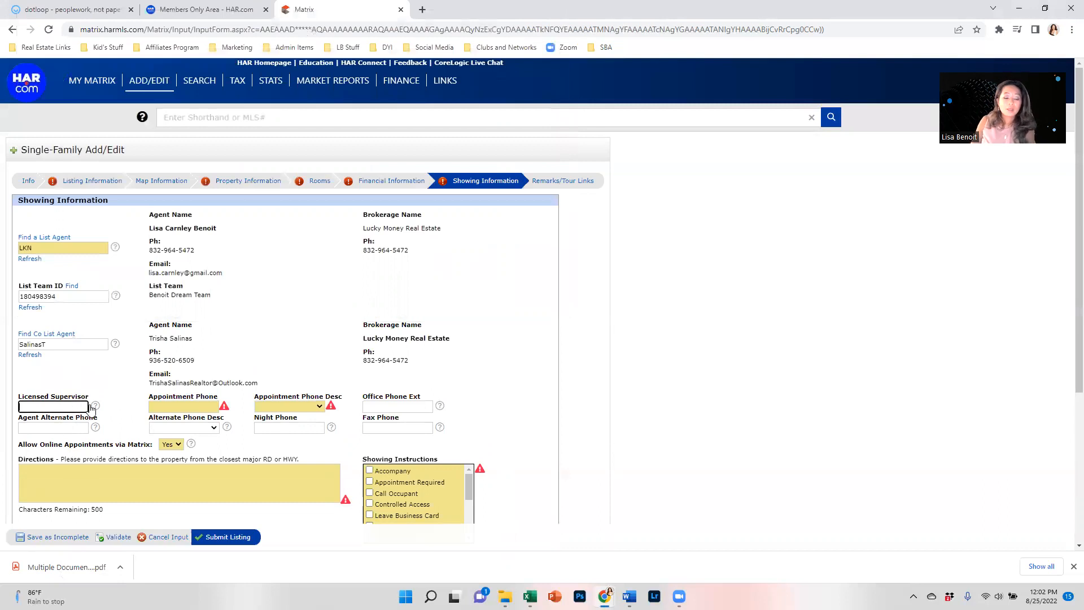
{"action": "key", "text": "Tab"}
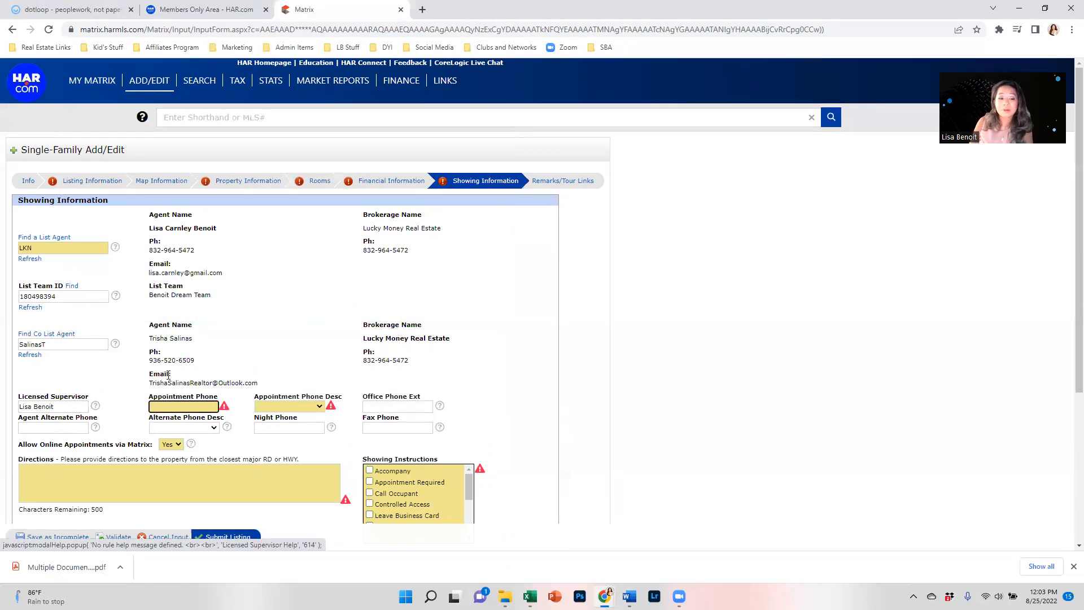
{"action": "left_click", "coordinate": [285, 406]}
{"action": "left_click", "coordinate": [278, 423]}
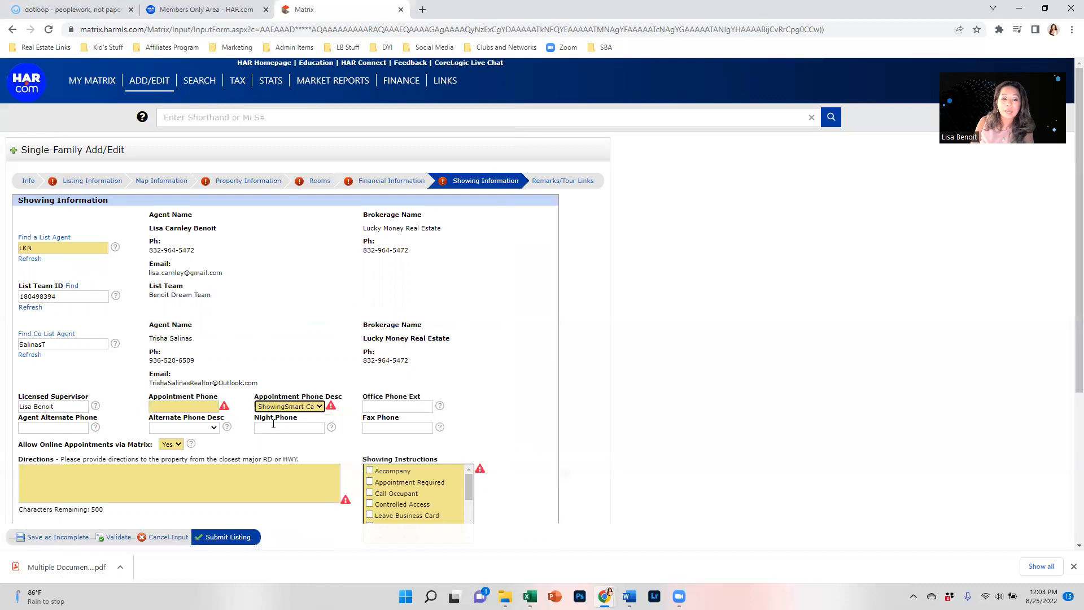
{"action": "scroll", "coordinate": [121, 409], "scroll_direction": "down", "scroll_amount": 2}
{"action": "left_click", "coordinate": [100, 372]}
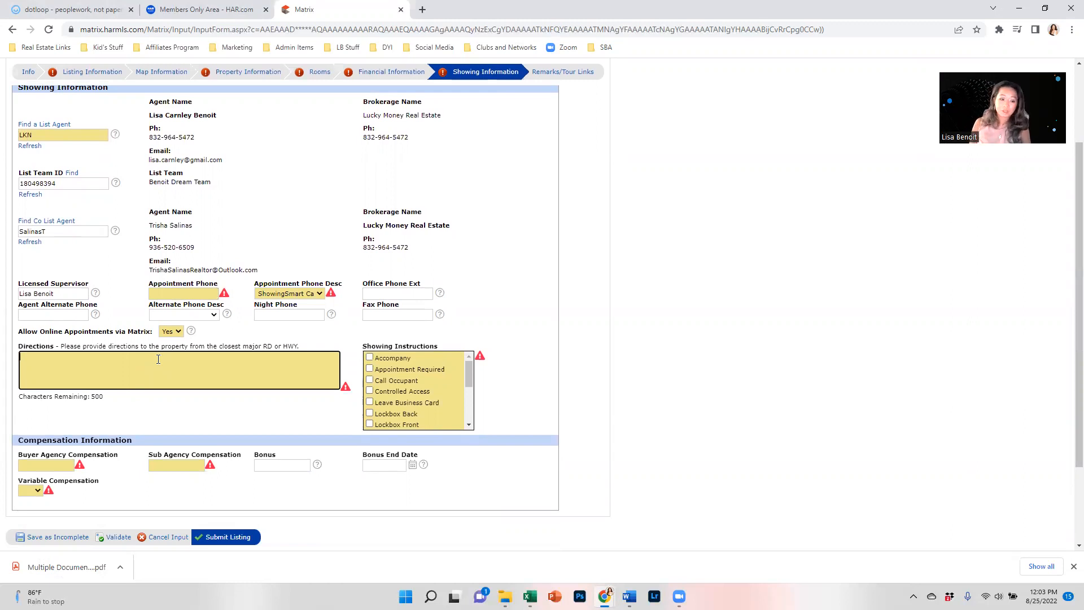
Step: Enter Buyer Agency Compensation 3 and Sub Agency Compensation 0, leaving Variable Compensation blank
{"action": "left_click", "coordinate": [57, 464]}
{"action": "type", "text": "3"}
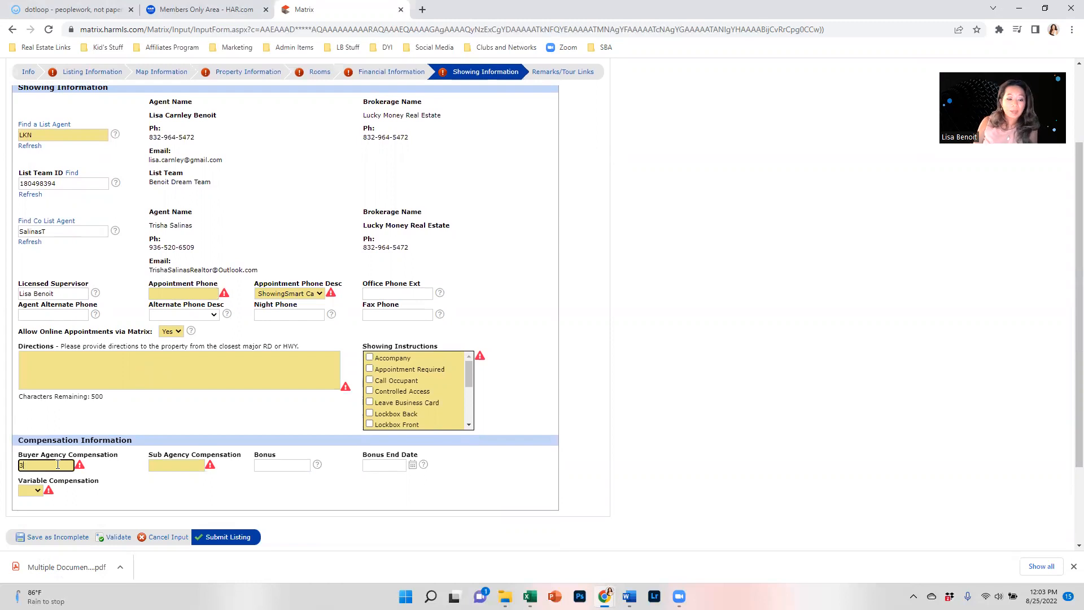
{"action": "left_click", "coordinate": [179, 464]}
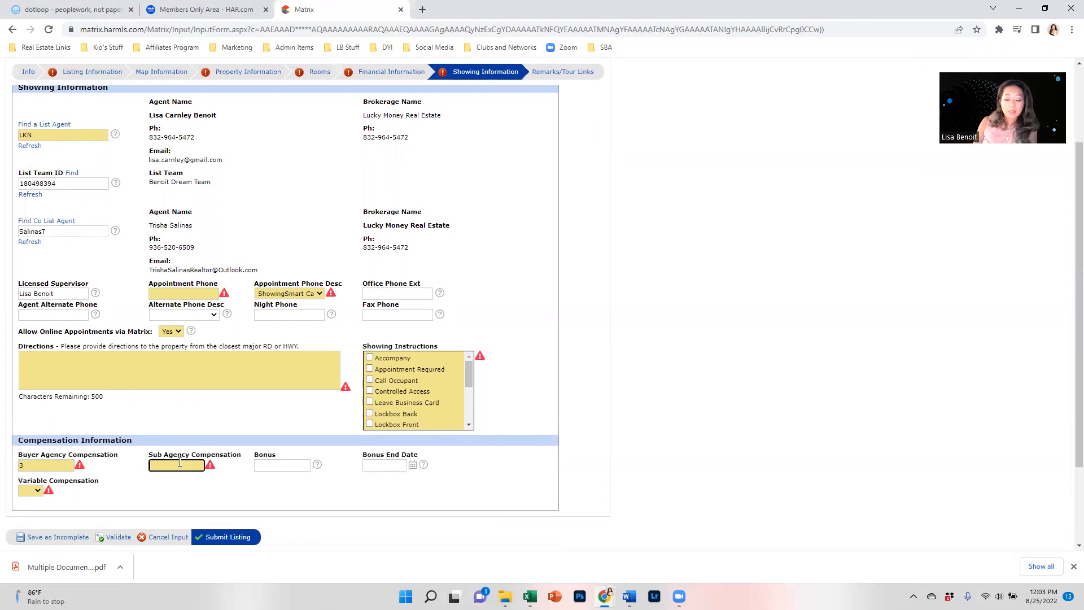
{"action": "type", "text": "0"}
{"action": "left_click", "coordinate": [31, 490]}
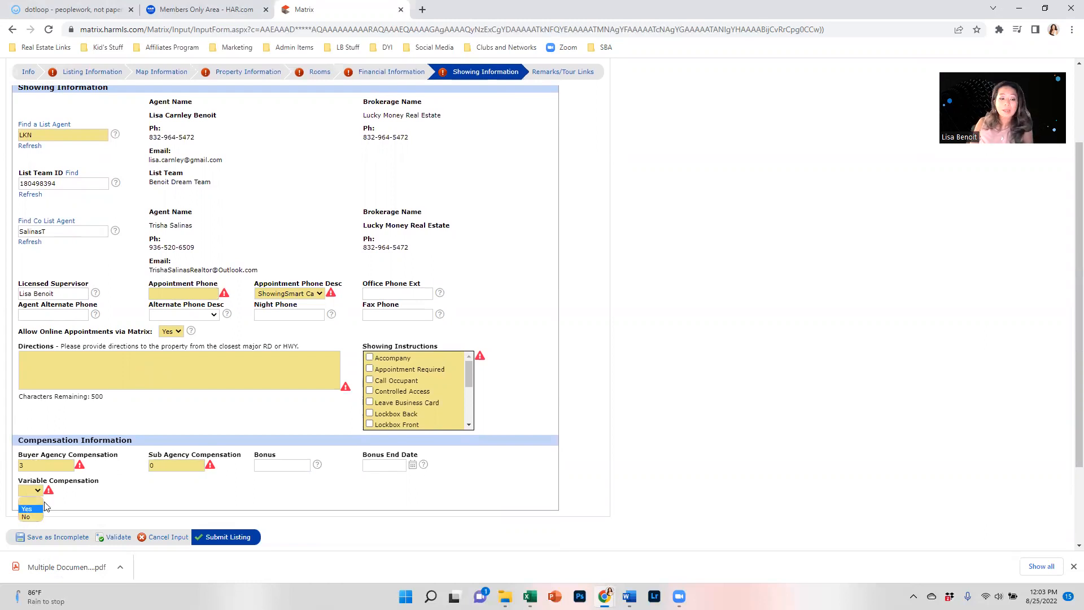
{"action": "left_click", "coordinate": [91, 494]}
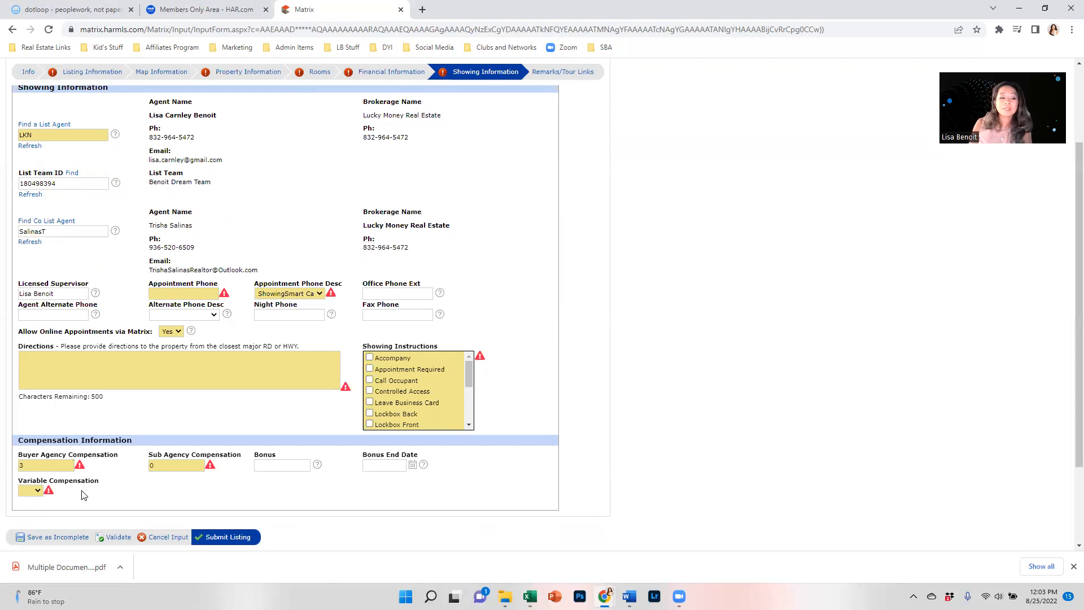
{"action": "left_click", "coordinate": [38, 490]}
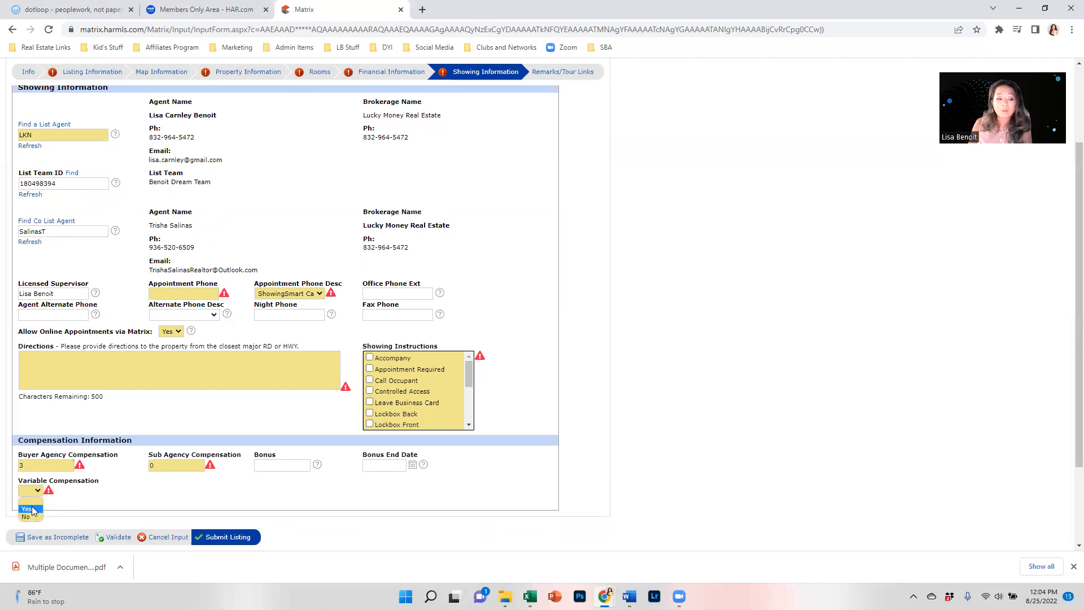
{"action": "left_click", "coordinate": [174, 504]}
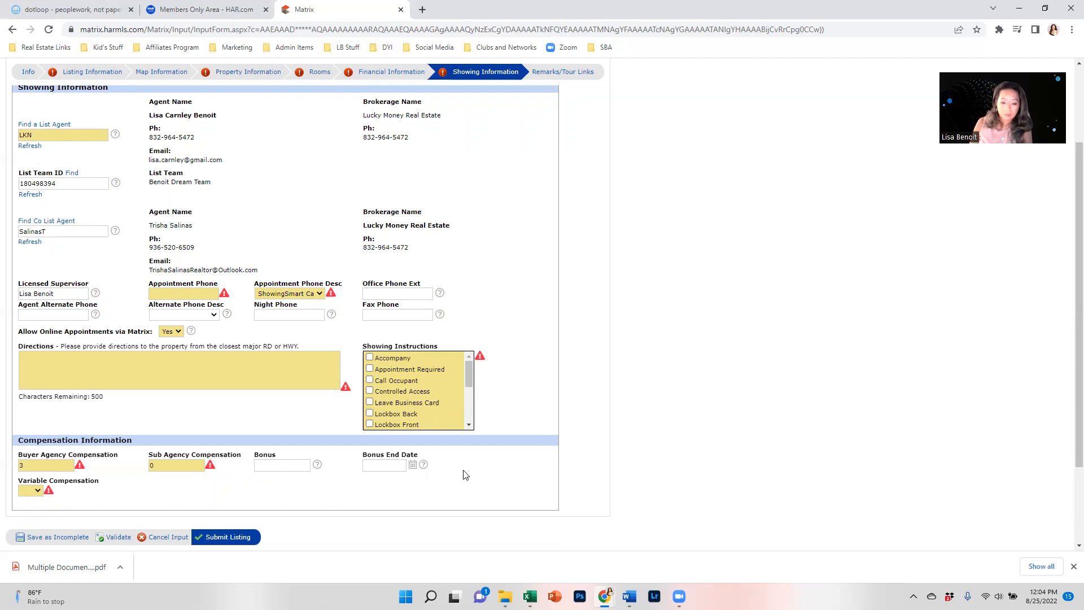
{"action": "scroll", "coordinate": [565, 282], "scroll_direction": "up", "scroll_amount": 3}
{"action": "left_click", "coordinate": [544, 182]}
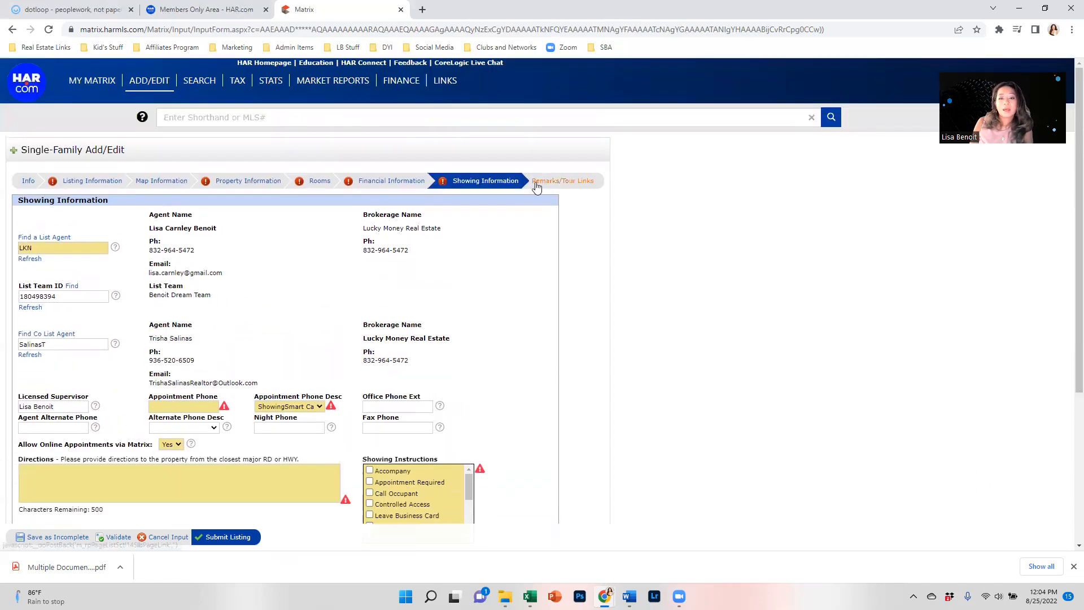
Step: Check the description and remarks fields, validate the form, and save the listing as Incomplete
{"action": "left_click", "coordinate": [106, 270]}
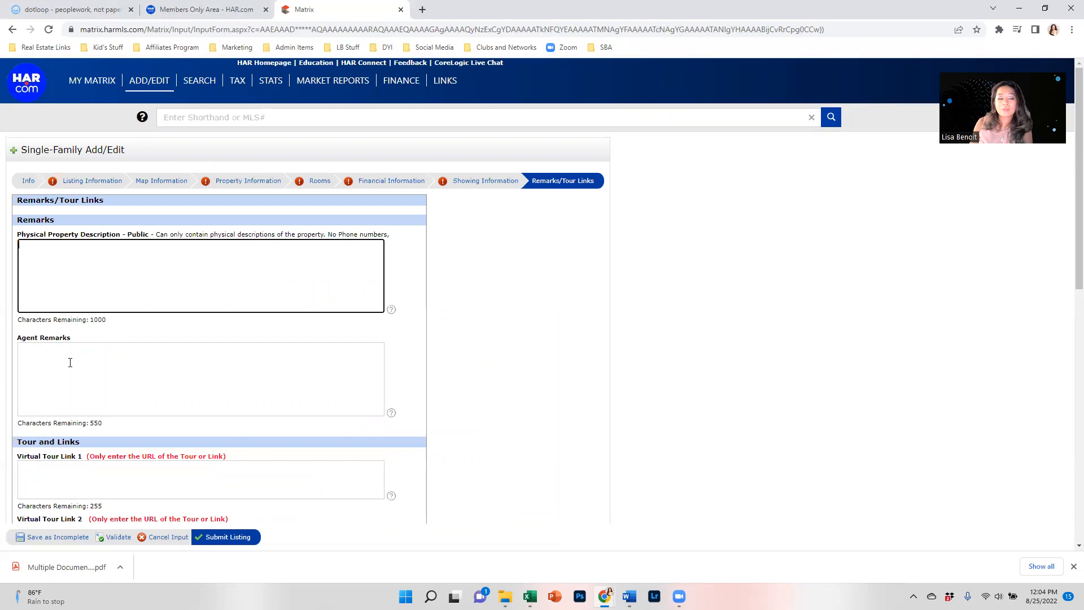
{"action": "scroll", "coordinate": [70, 363], "scroll_direction": "down", "scroll_amount": 2}
{"action": "left_click", "coordinate": [76, 264]}
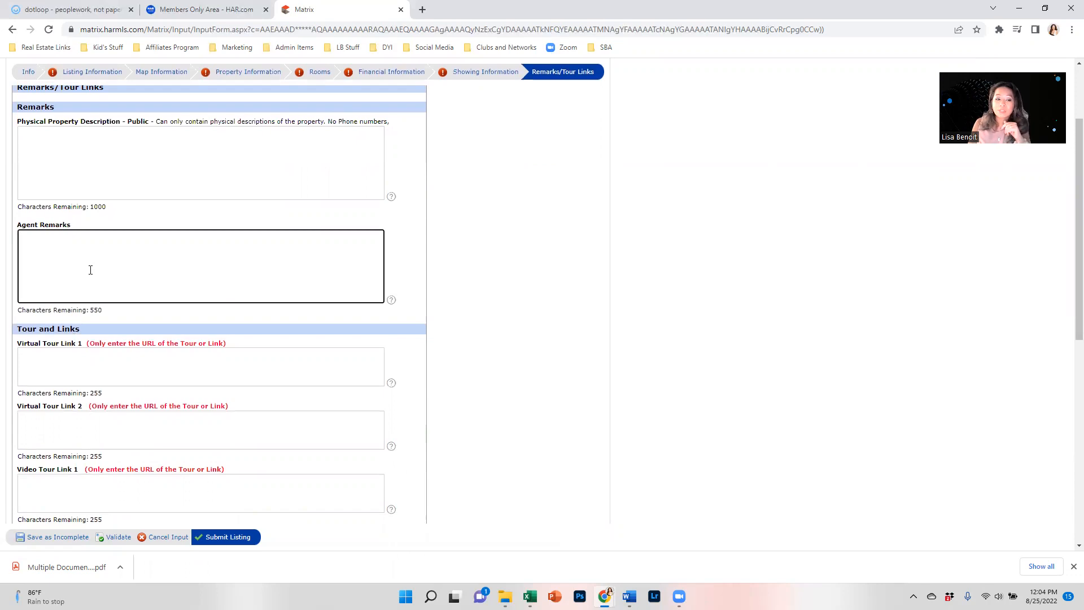
{"action": "scroll", "coordinate": [90, 270], "scroll_direction": "down", "scroll_amount": 8}
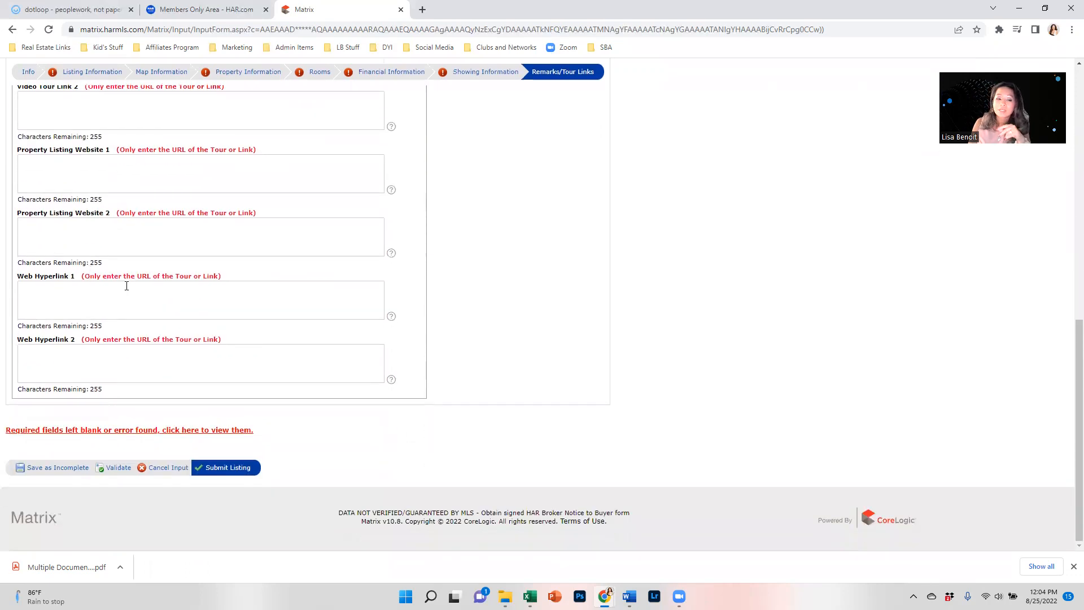
{"action": "scroll", "coordinate": [127, 286], "scroll_direction": "up", "scroll_amount": 10}
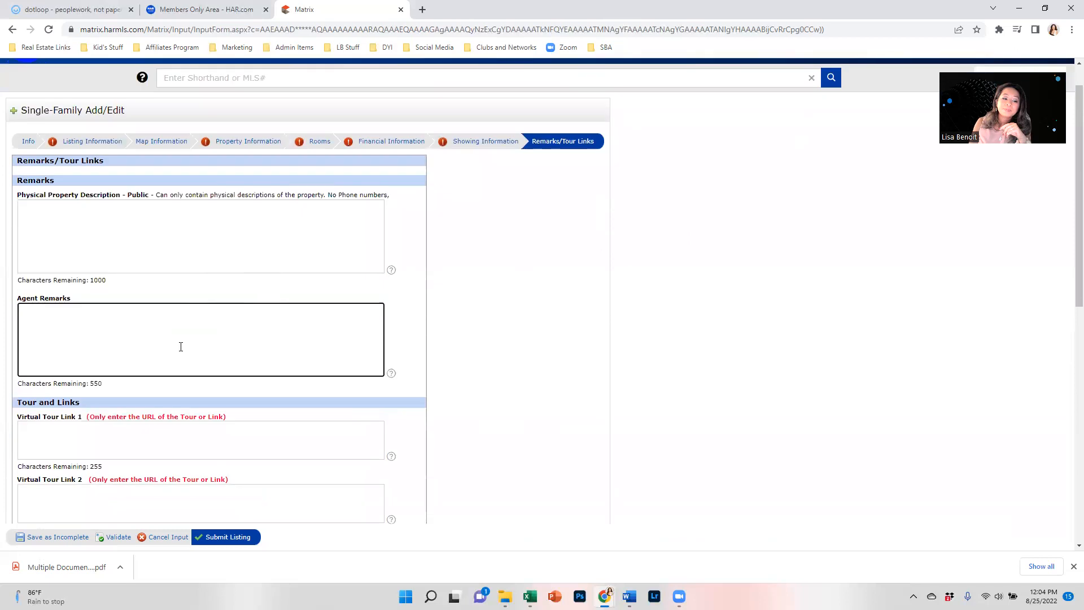
{"action": "scroll", "coordinate": [181, 347], "scroll_direction": "down", "scroll_amount": 3}
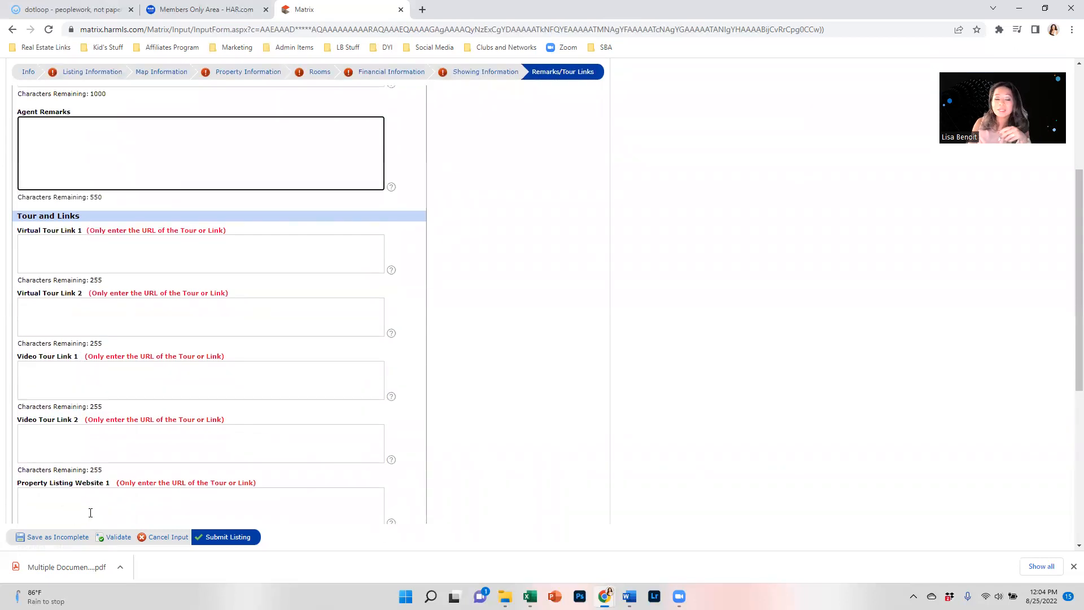
{"action": "left_click", "coordinate": [115, 540]}
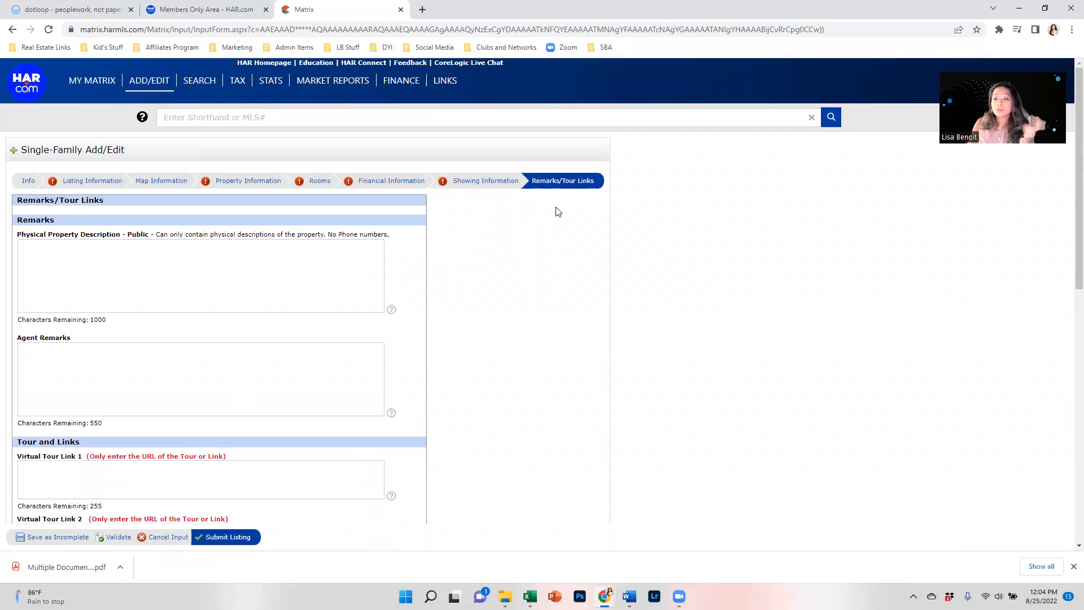
{"action": "left_click", "coordinate": [481, 187]}
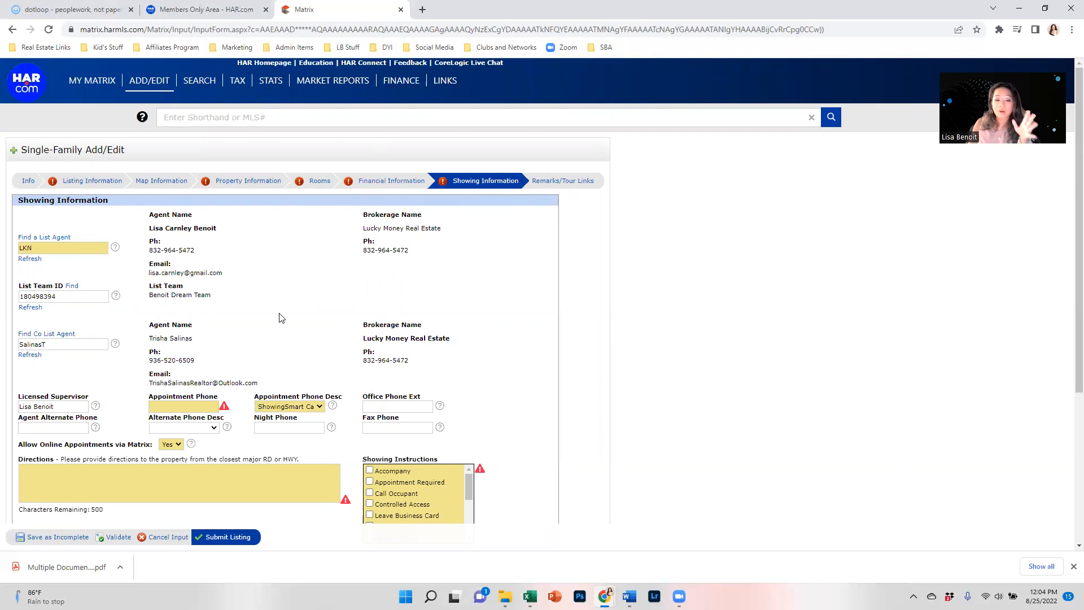
{"action": "left_click", "coordinate": [78, 538]}
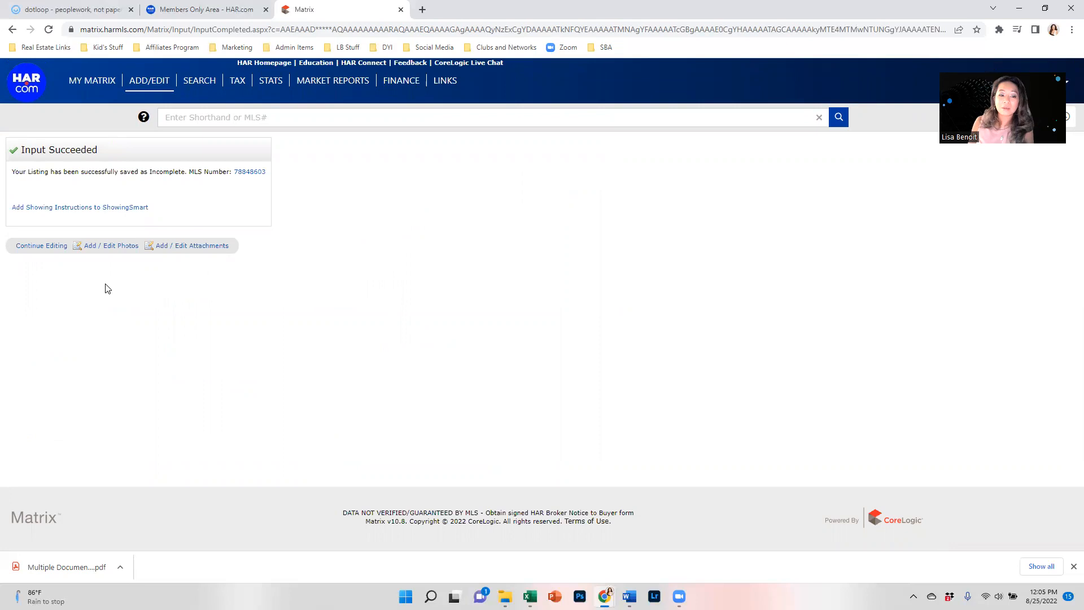
{"action": "left_click", "coordinate": [197, 249]}
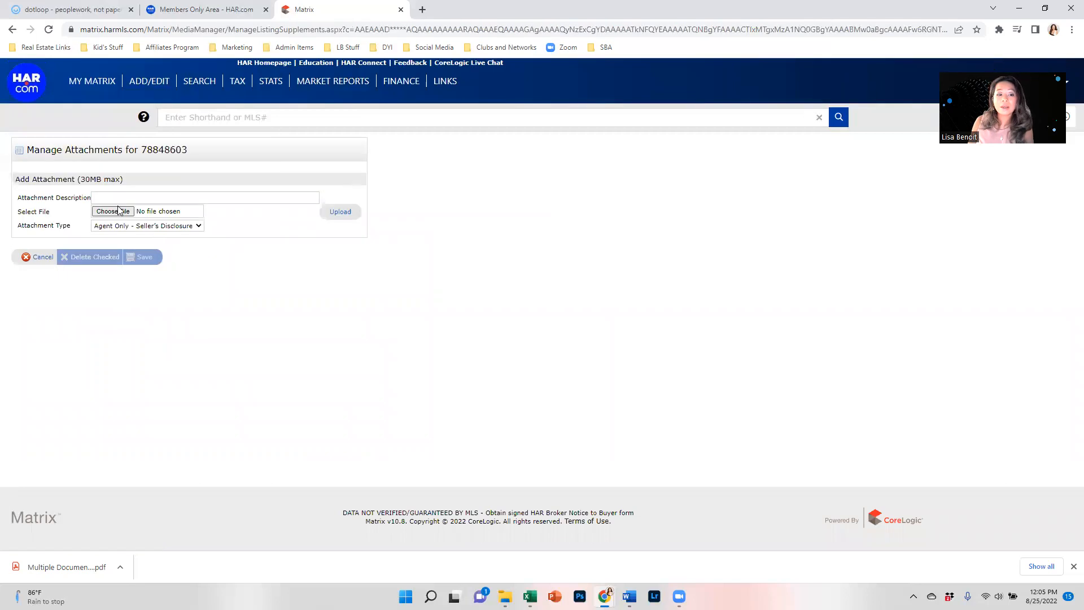
{"action": "left_click", "coordinate": [113, 211]}
{"action": "left_click", "coordinate": [236, 124]}
{"action": "double_click", "coordinate": [236, 125]}
{"action": "left_click", "coordinate": [155, 200]}
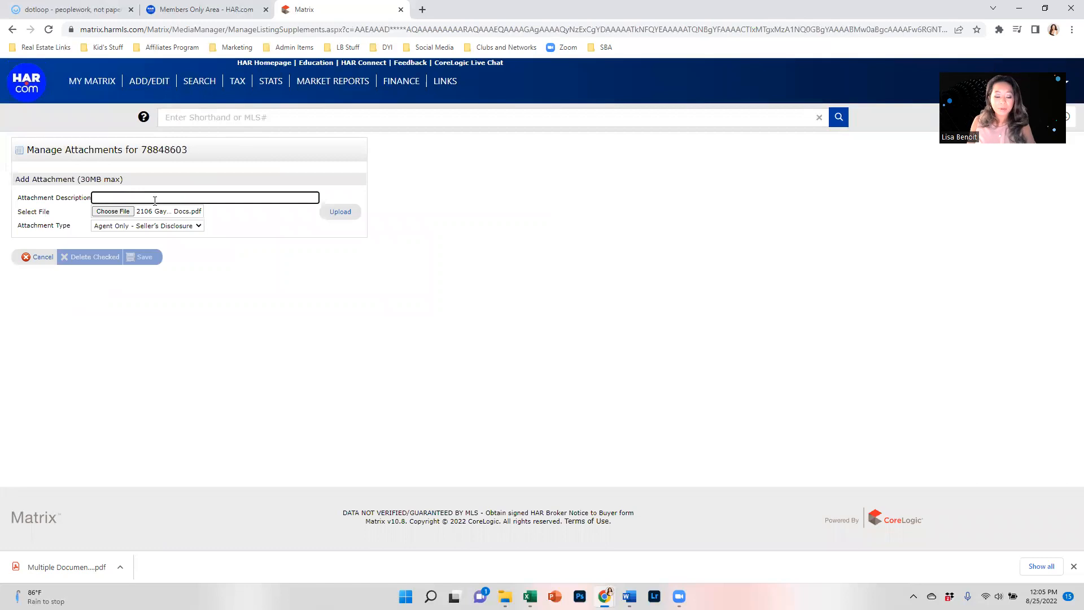
{"action": "type", "text": "Sd,"}
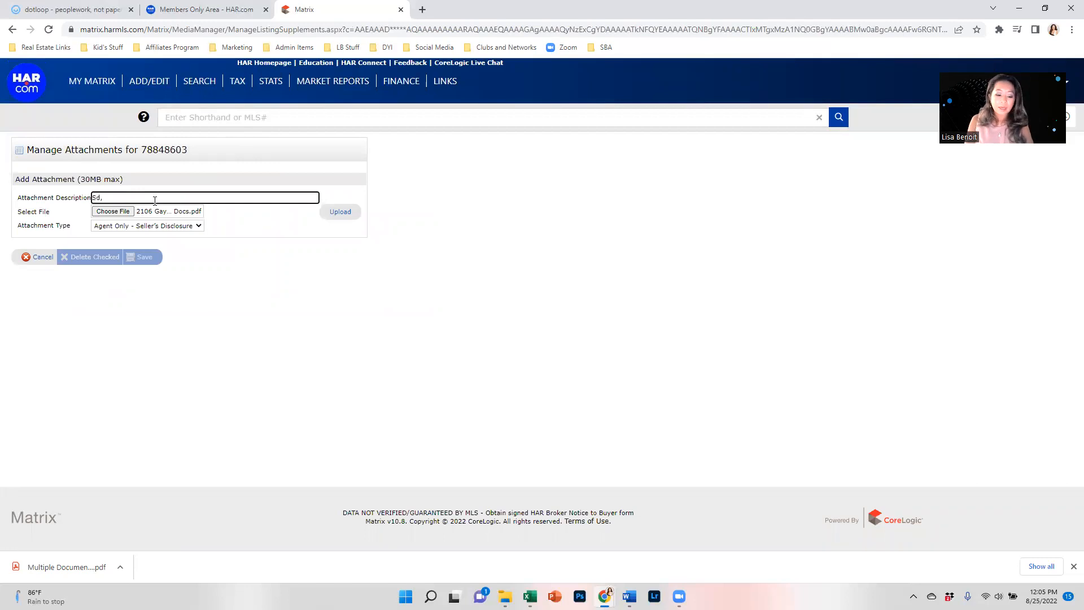
{"action": "type", "text": " Exclusions, MUD, Seller Docs"}
{"action": "left_click", "coordinate": [342, 216]}
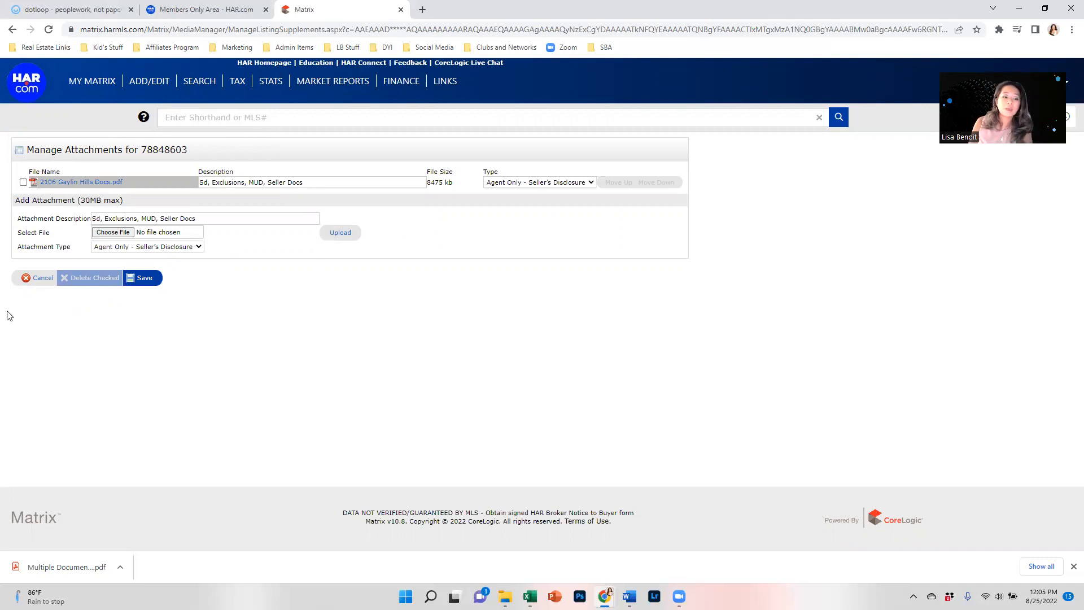
{"action": "left_click", "coordinate": [146, 279]}
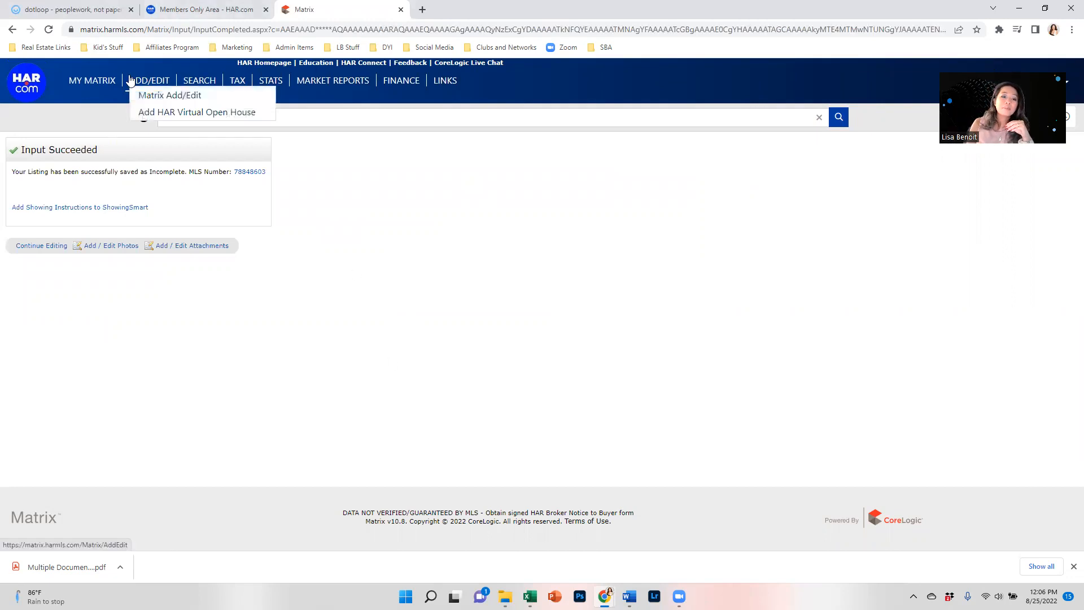
{"action": "left_click", "coordinate": [105, 86]}
{"action": "mouse_move", "coordinate": [128, 94]}
{"action": "left_click", "coordinate": [169, 96]}
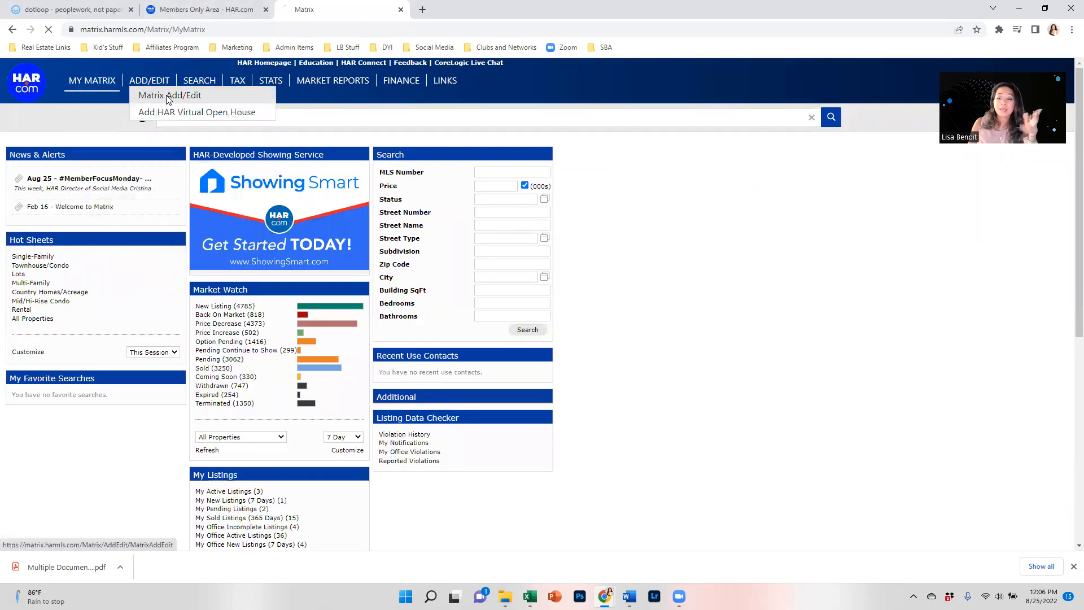
{"action": "left_click", "coordinate": [94, 215]}
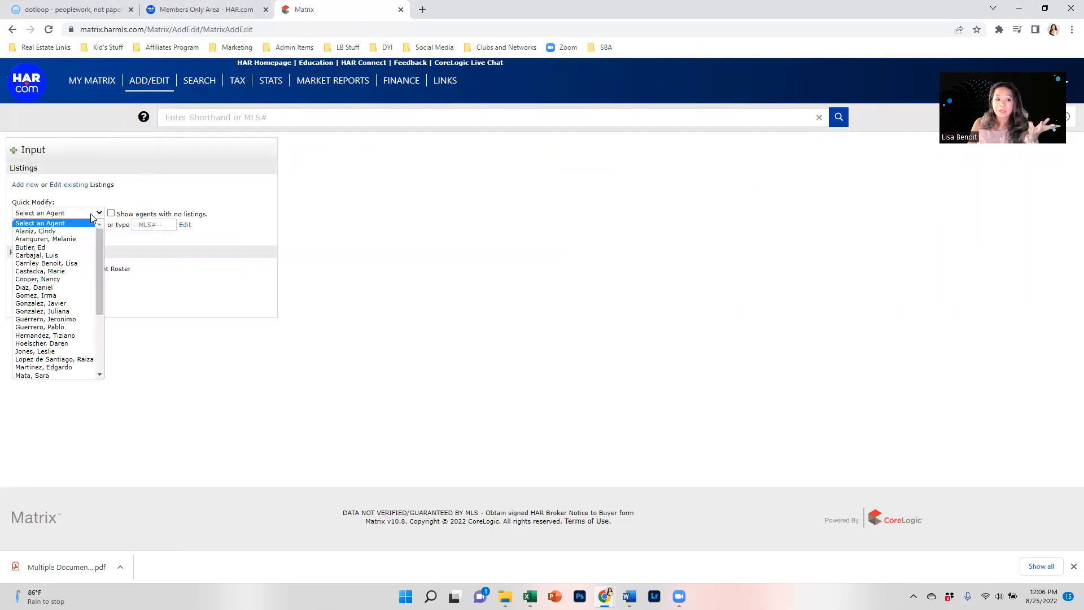
{"action": "left_click", "coordinate": [72, 266]}
{"action": "left_click", "coordinate": [72, 227]}
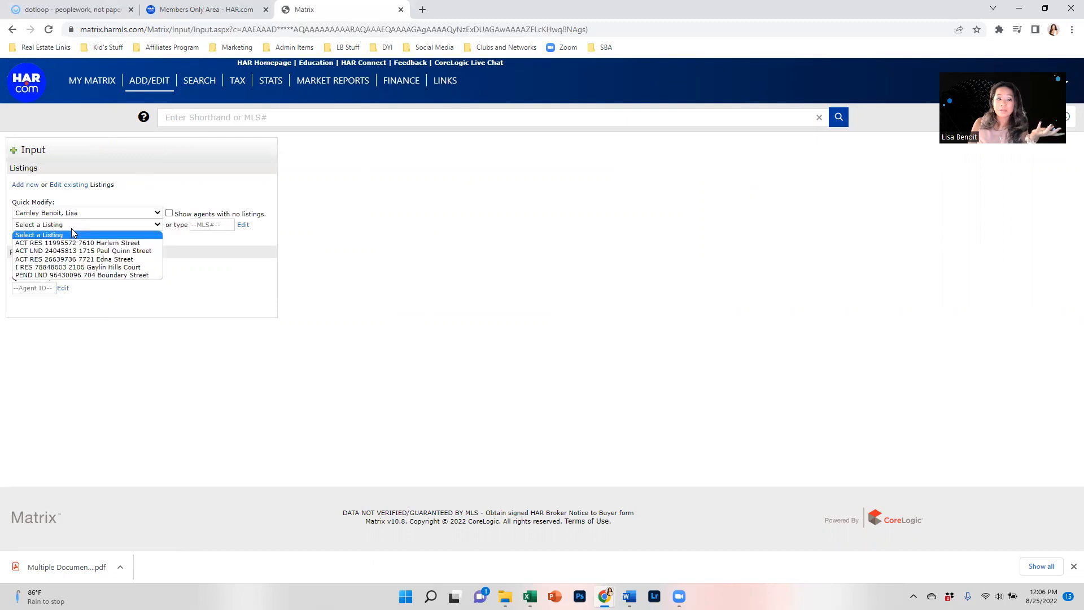
{"action": "left_click", "coordinate": [79, 267]}
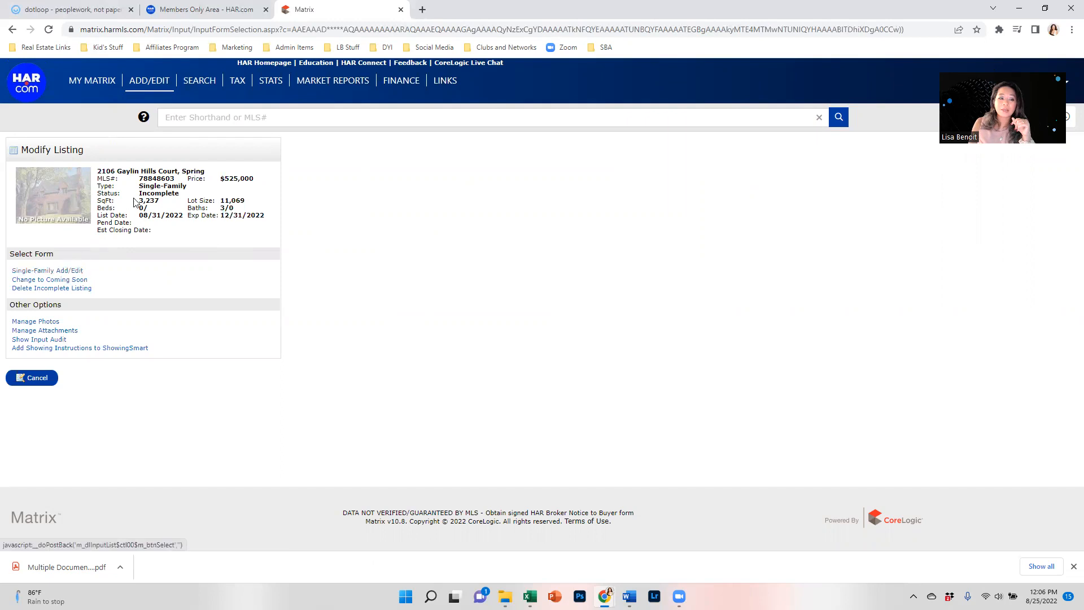
Step: Open the listing's Single-Family Add/Edit form, return to the modify options, and view its Input Audit
{"action": "left_click", "coordinate": [46, 272]}
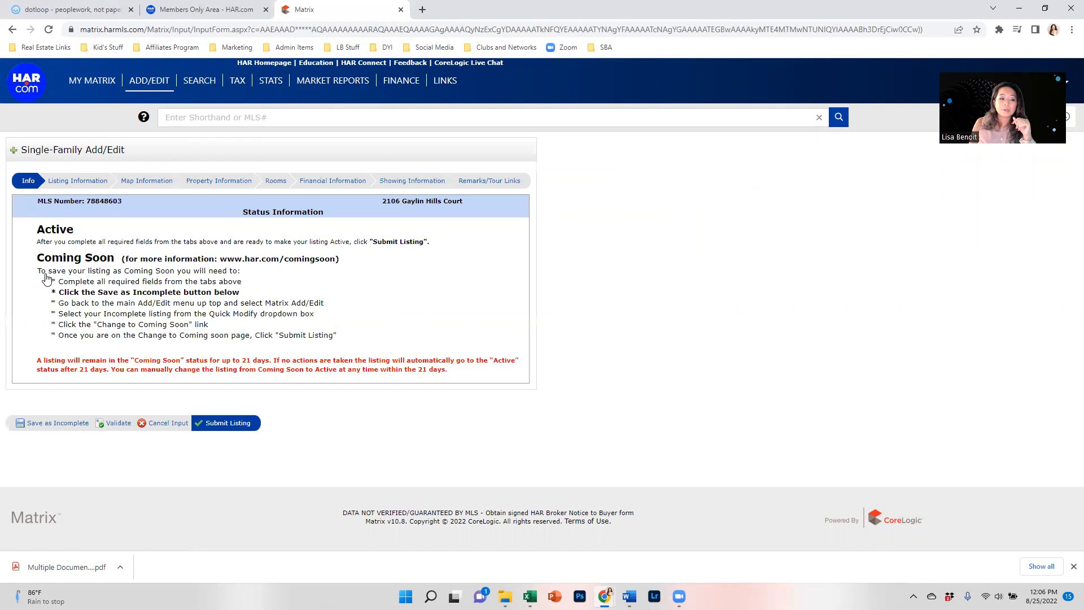
{"action": "key", "text": "alt+Left"}
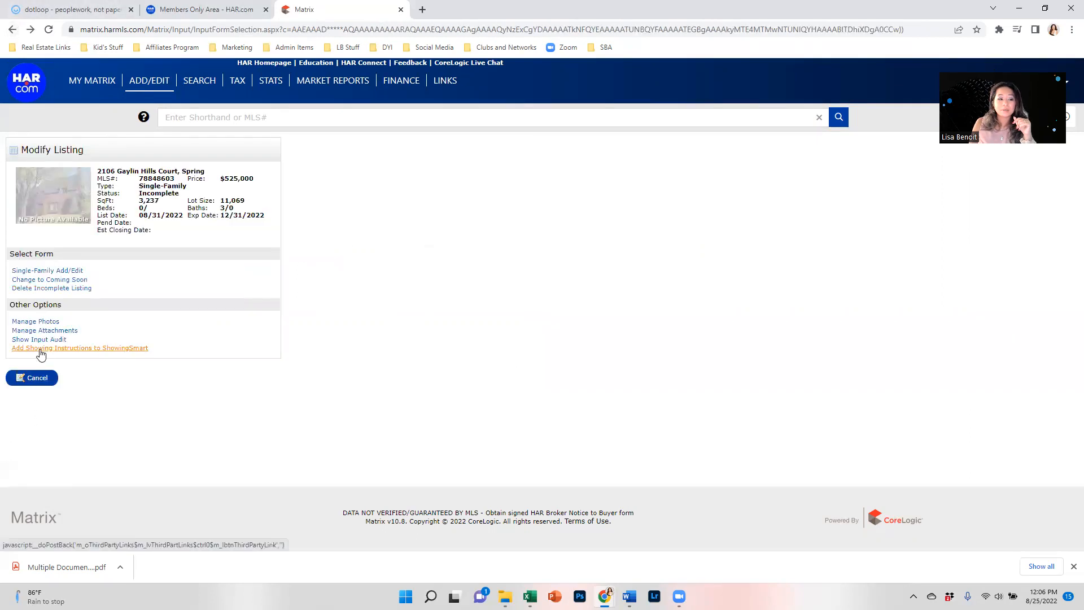
{"action": "left_click", "coordinate": [47, 339]}
{"action": "scroll", "coordinate": [70, 359], "scroll_direction": "down", "scroll_amount": 1}
{"action": "scroll", "coordinate": [69, 359], "scroll_direction": "down", "scroll_amount": 5}
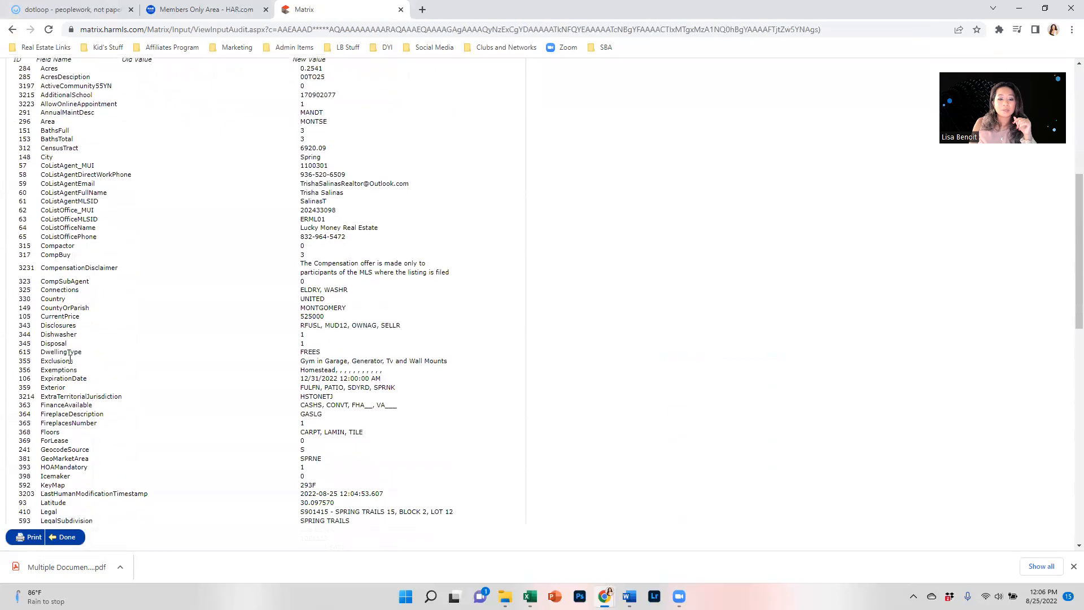
{"action": "scroll", "coordinate": [70, 359], "scroll_direction": "down", "scroll_amount": 4}
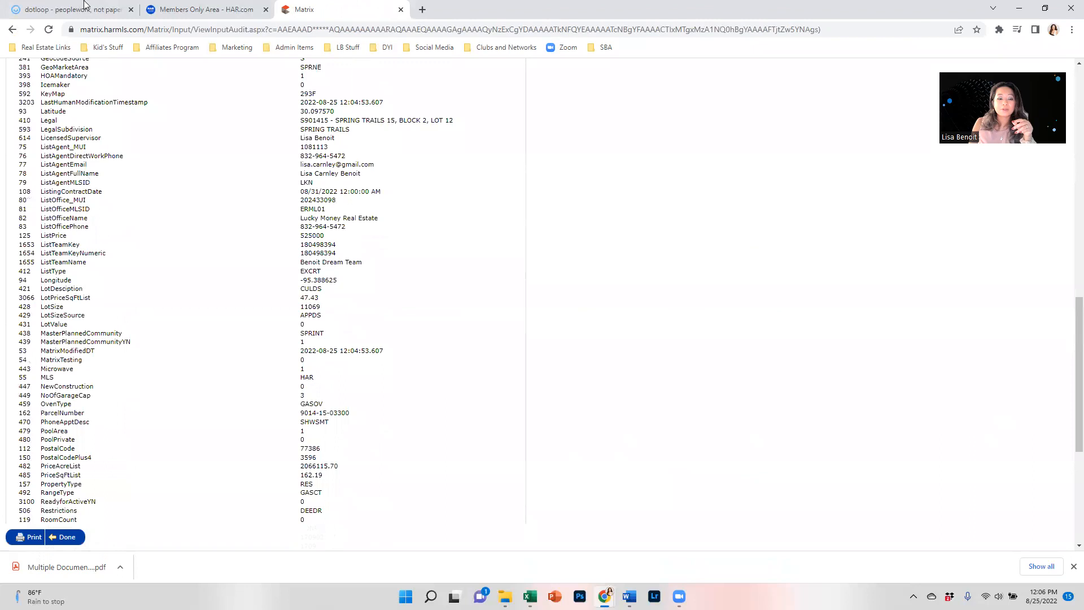
{"action": "left_click", "coordinate": [12, 29]}
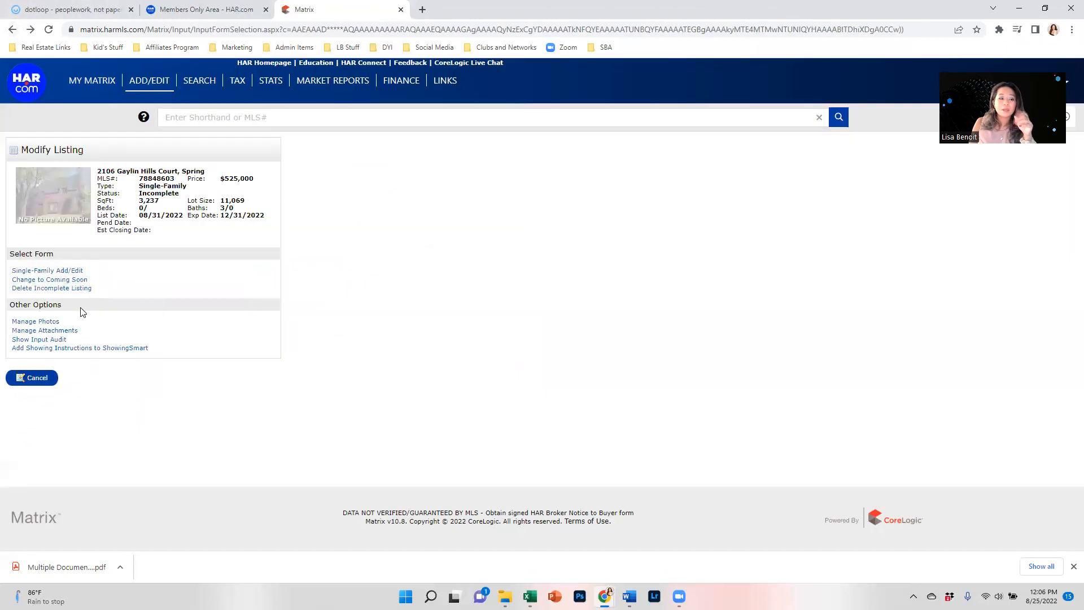
{"action": "left_click", "coordinate": [68, 270]}
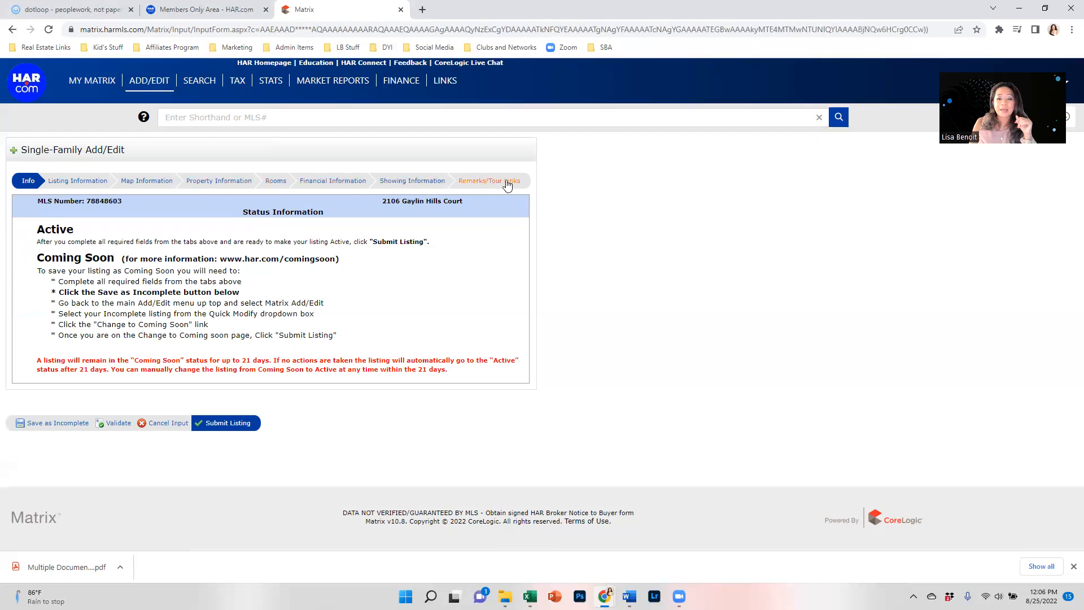
{"action": "left_click", "coordinate": [118, 423]}
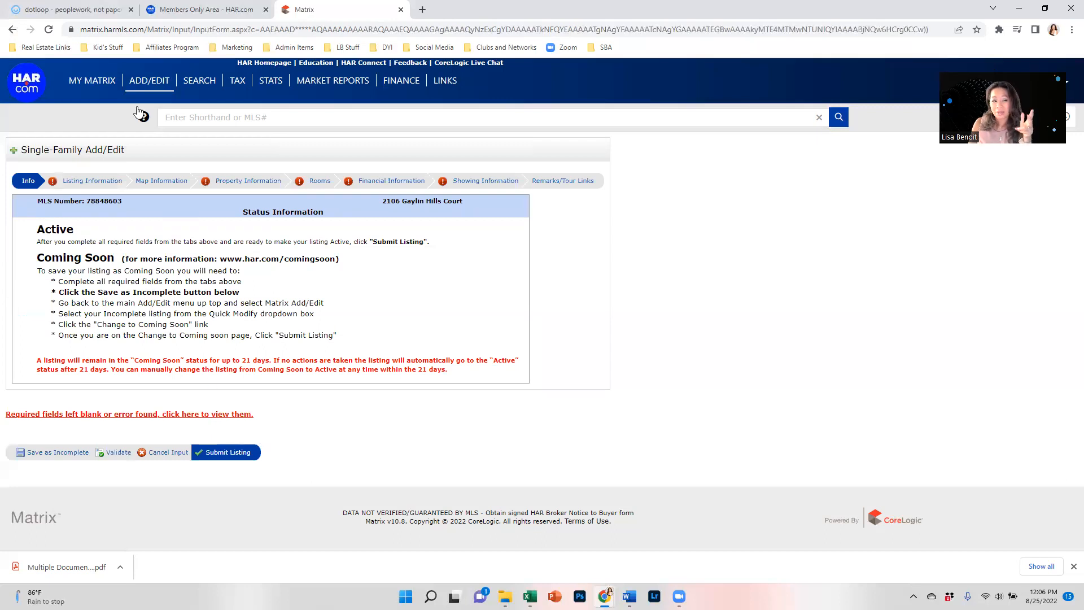
{"action": "left_click", "coordinate": [12, 30]}
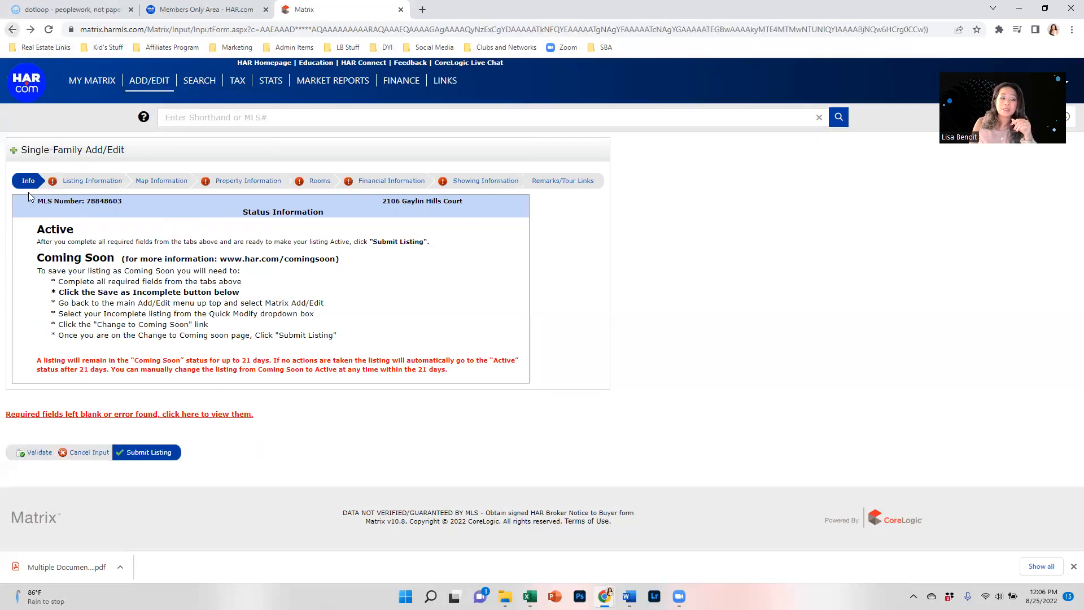
{"action": "left_click", "coordinate": [85, 454]}
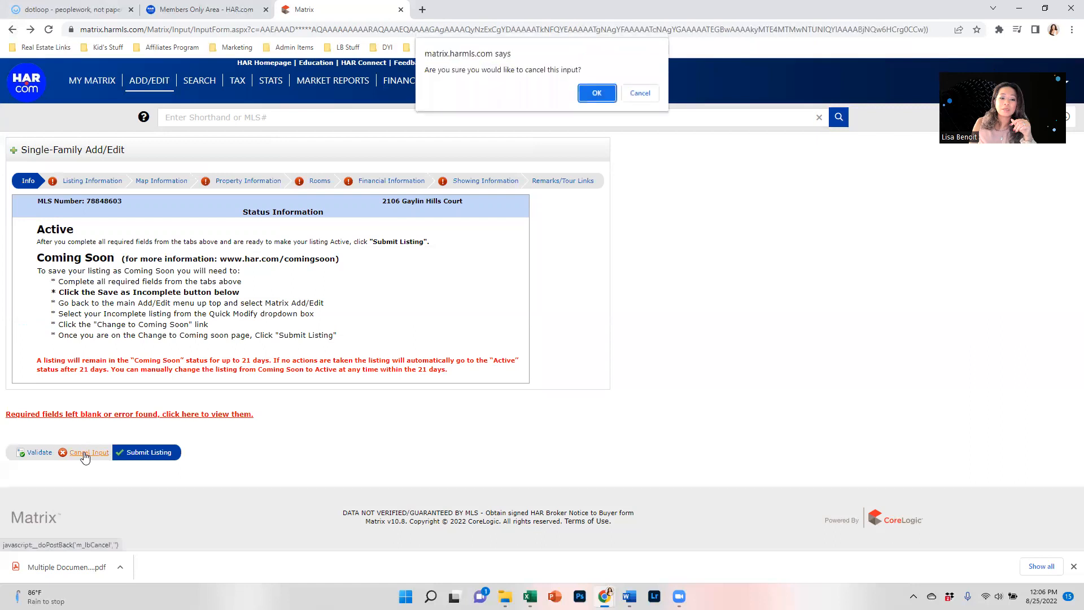
{"action": "left_click", "coordinate": [601, 93]}
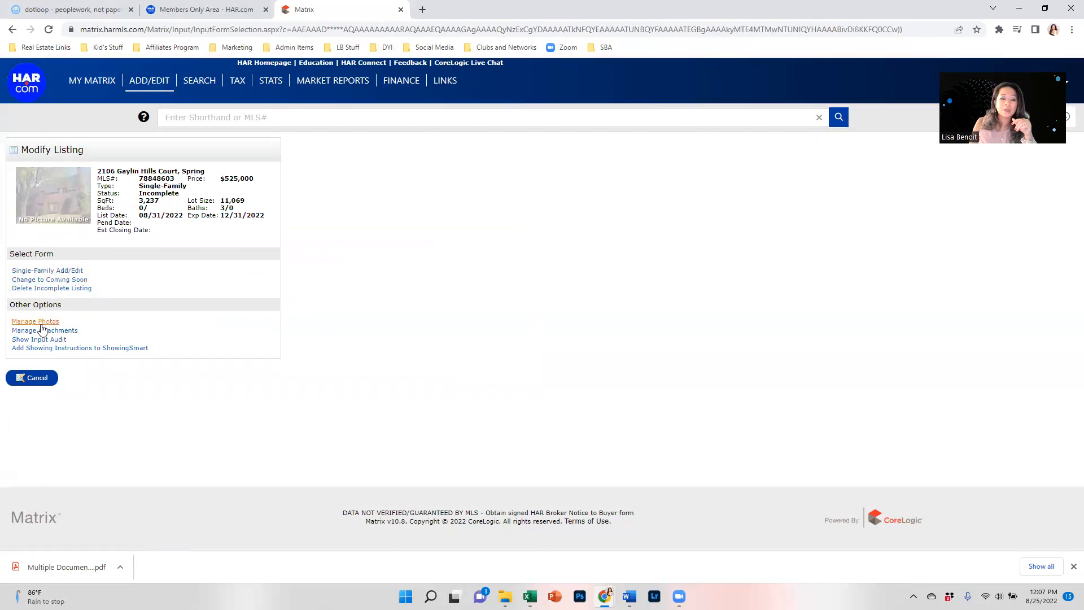
Step: Delete incomplete listing 78848603 with Delete Listing? set to Yes, then close the Matrix tab
{"action": "left_click", "coordinate": [47, 288]}
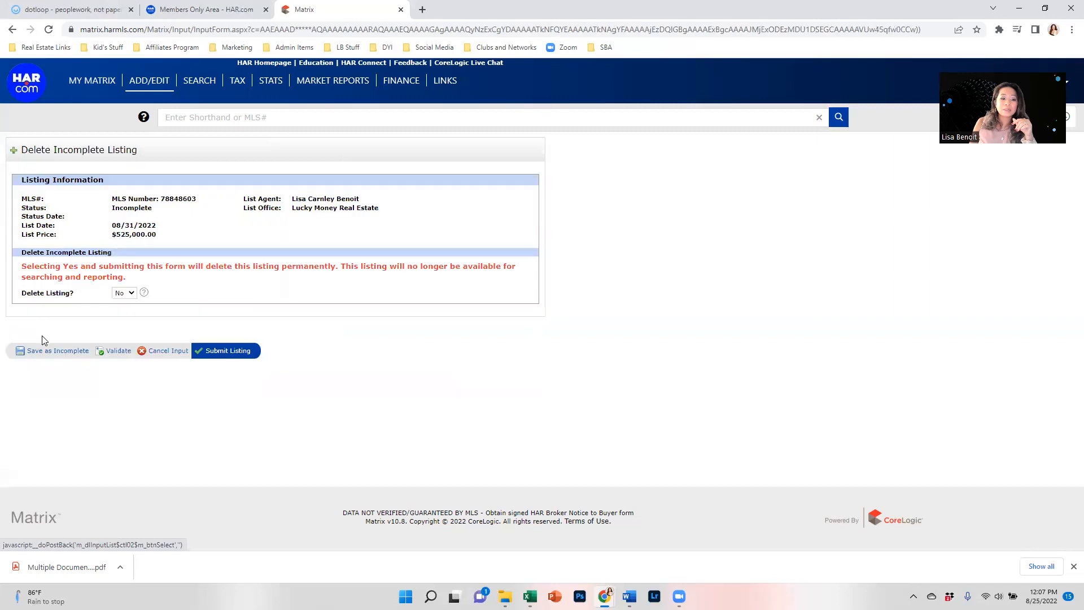
{"action": "left_click", "coordinate": [130, 294]}
{"action": "left_click", "coordinate": [126, 313]}
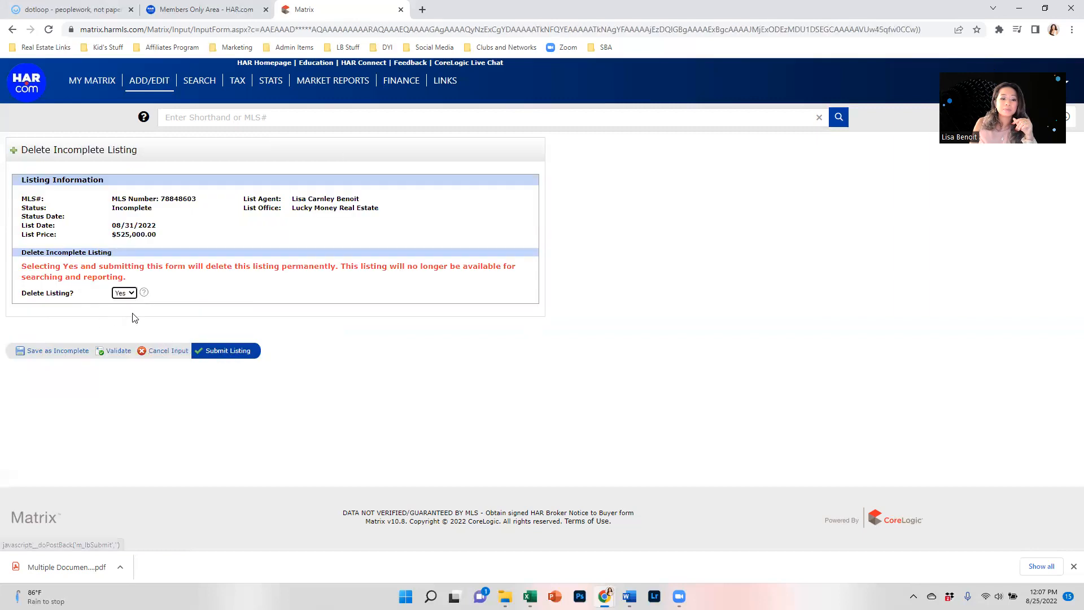
{"action": "left_click", "coordinate": [233, 352]}
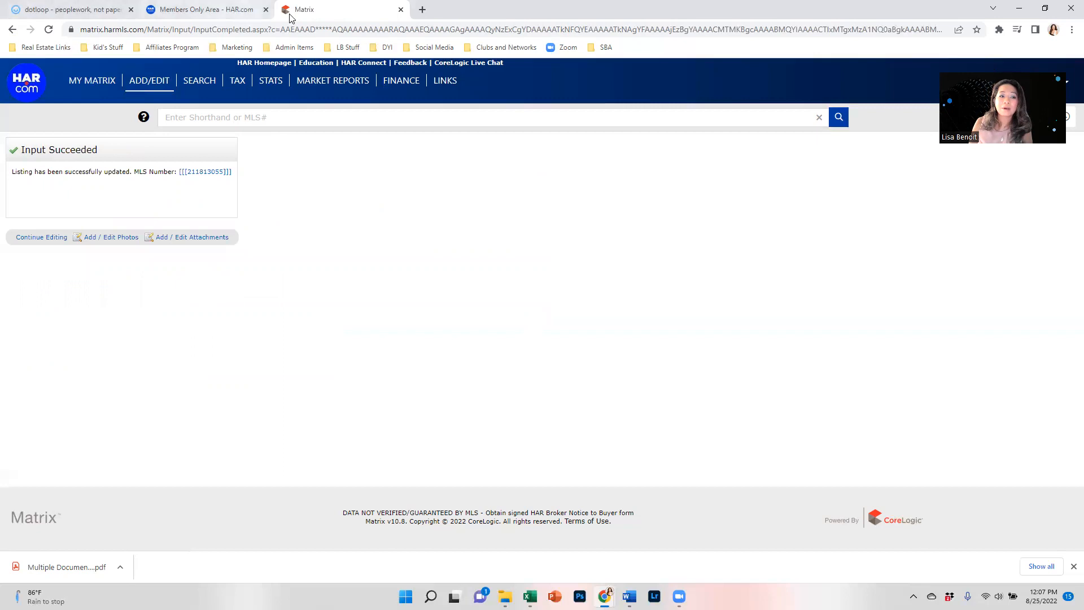
{"action": "left_click", "coordinate": [400, 11]}
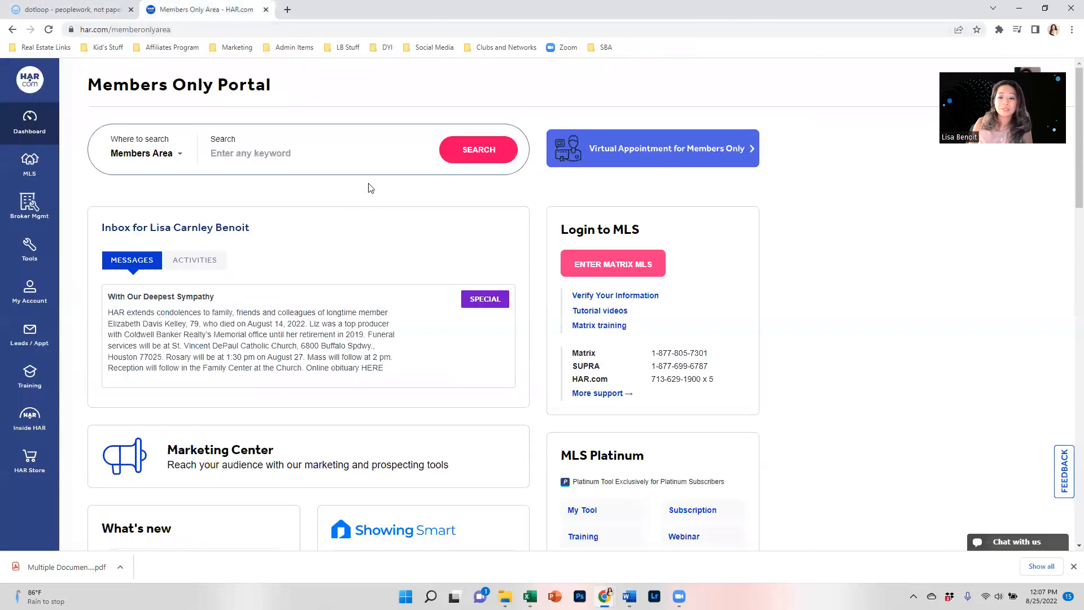